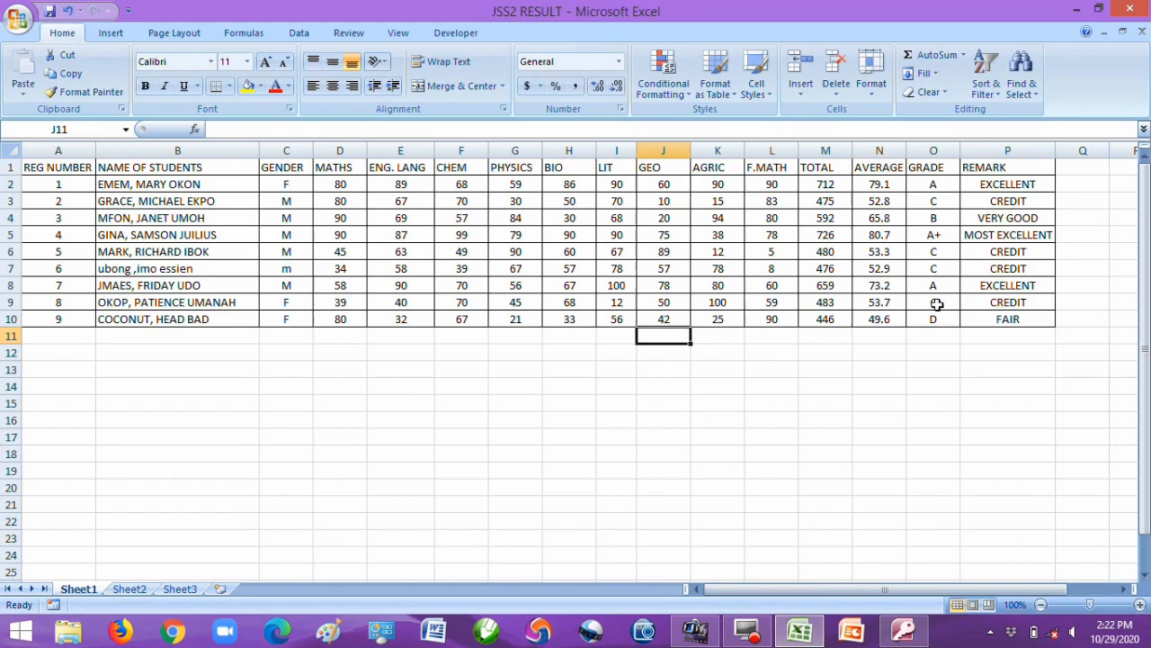
# Step: Close the JSS2 RESULT workbook and save its changes
pyautogui.click(1131, 12)
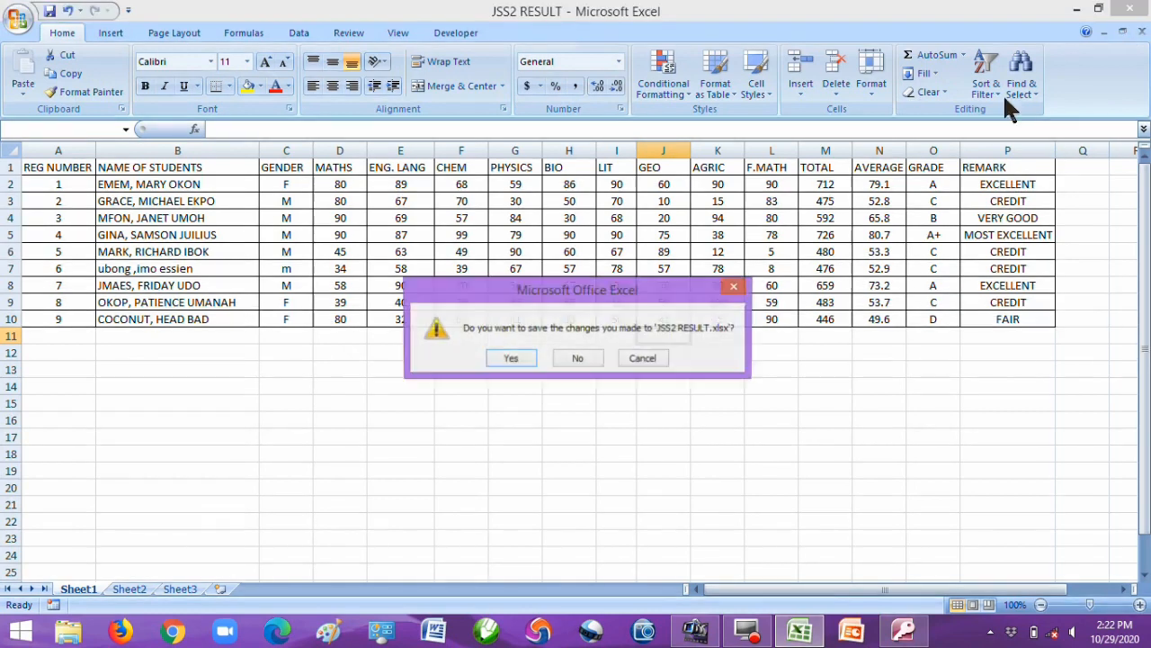
pyautogui.click(516, 358)
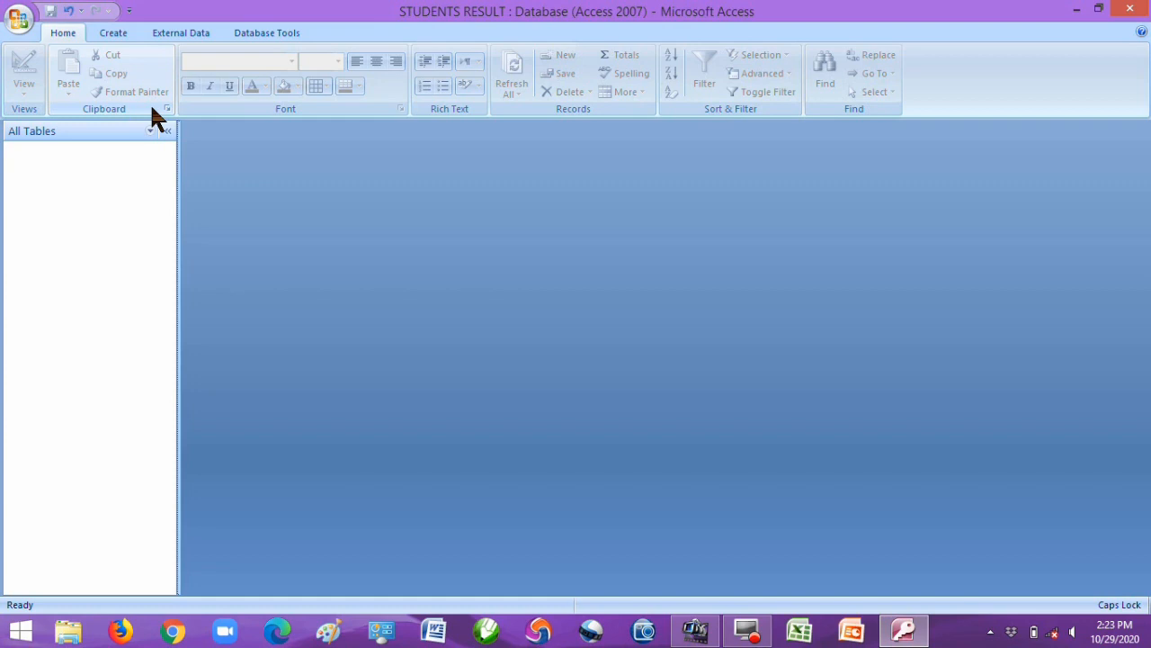
# Step: In the STUDENTS RESULT Access database, start an Excel import into a new table using JSS2 RESULT from Documents as the source
pyautogui.click(120, 36)
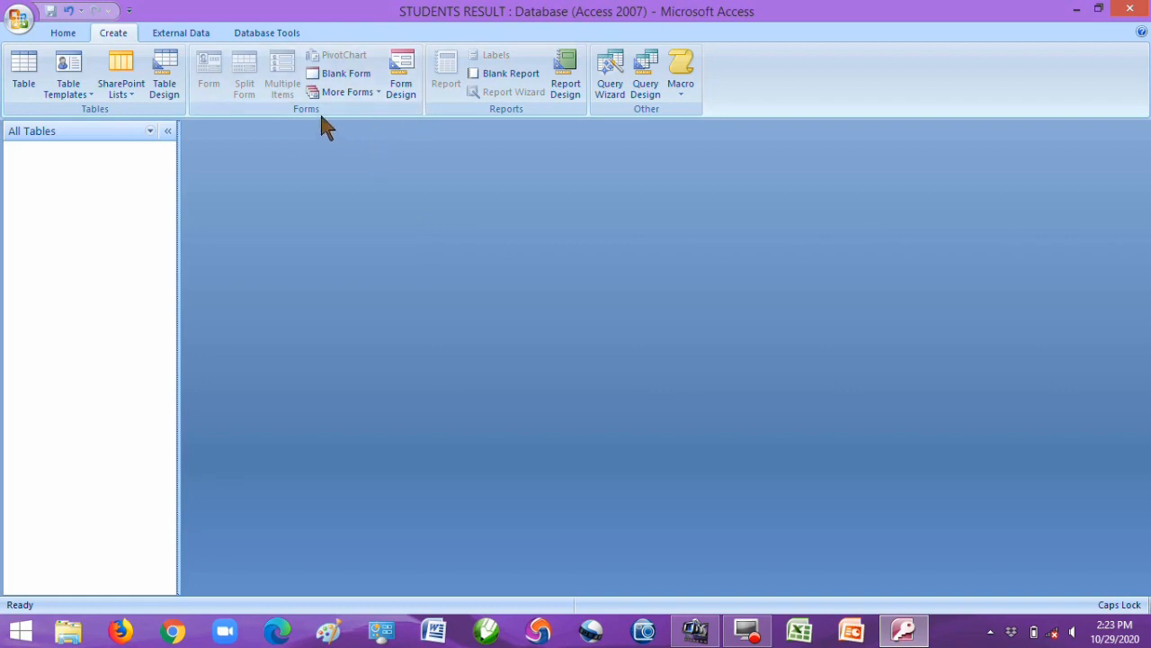
pyautogui.click(176, 32)
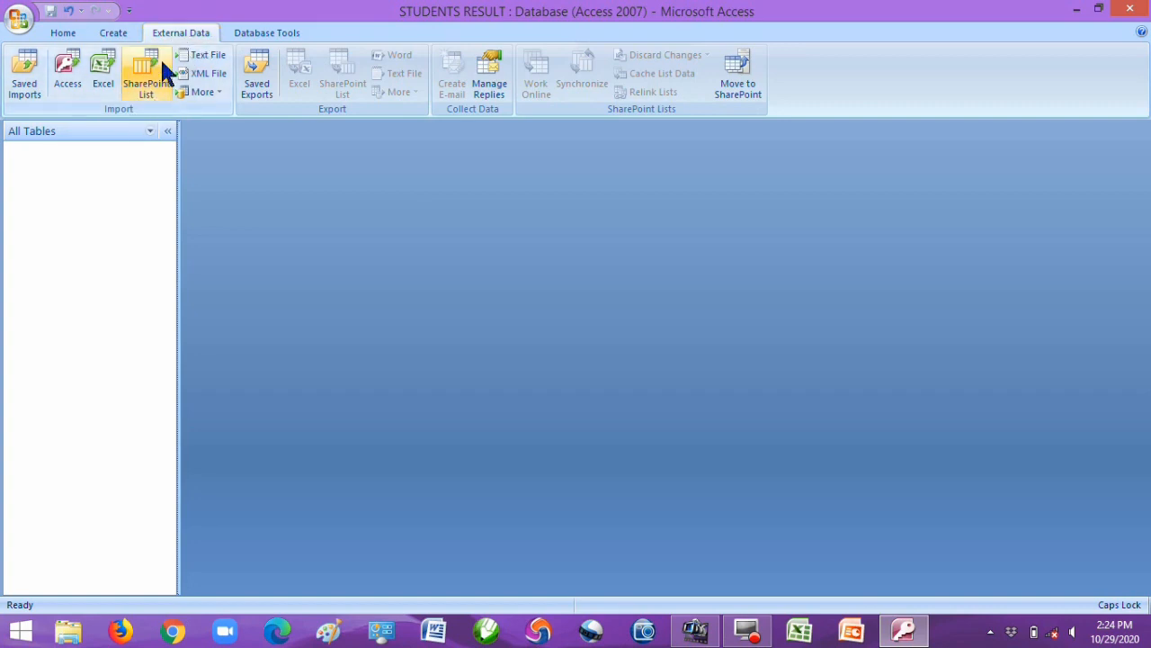
pyautogui.click(104, 72)
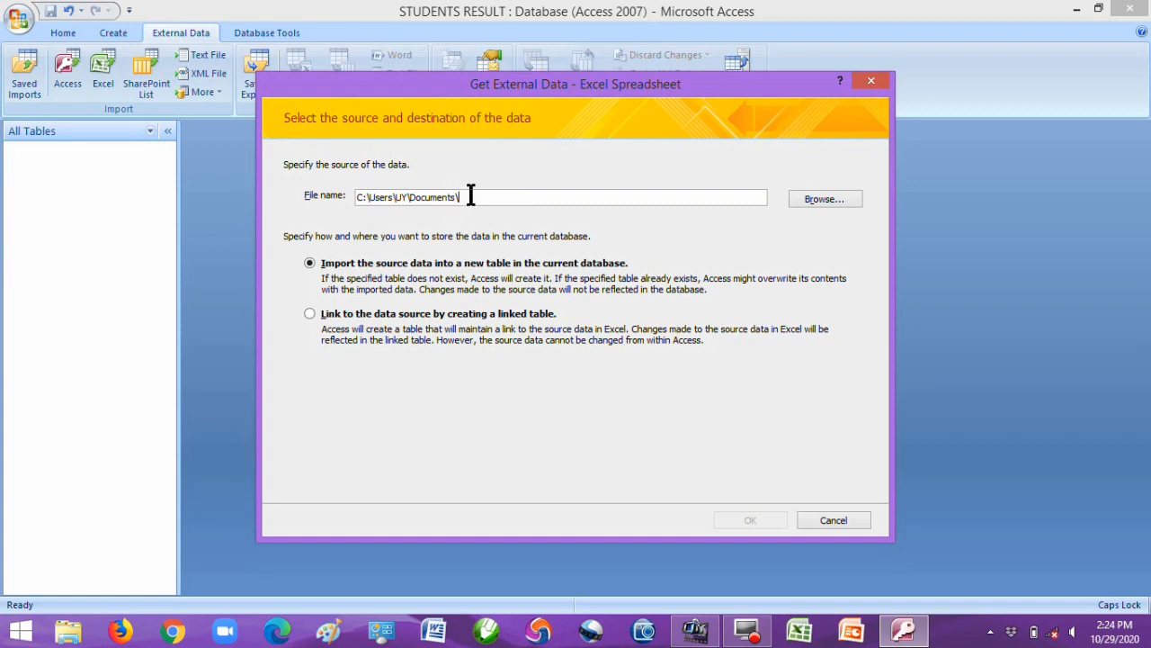
pyautogui.click(828, 202)
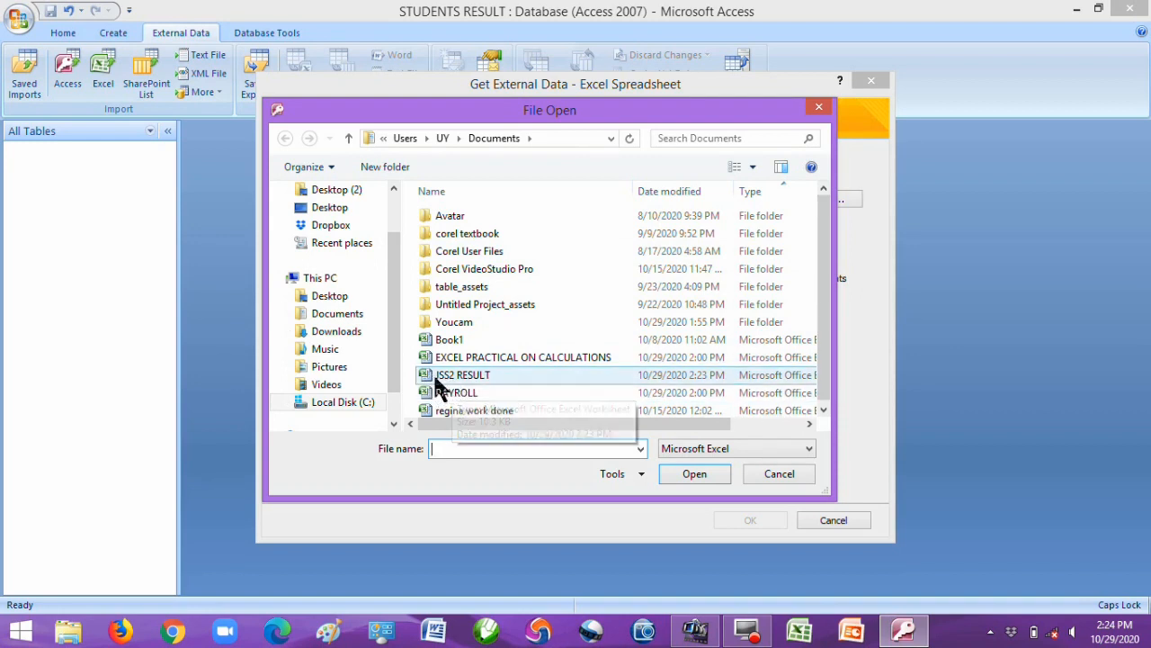
pyautogui.click(505, 374)
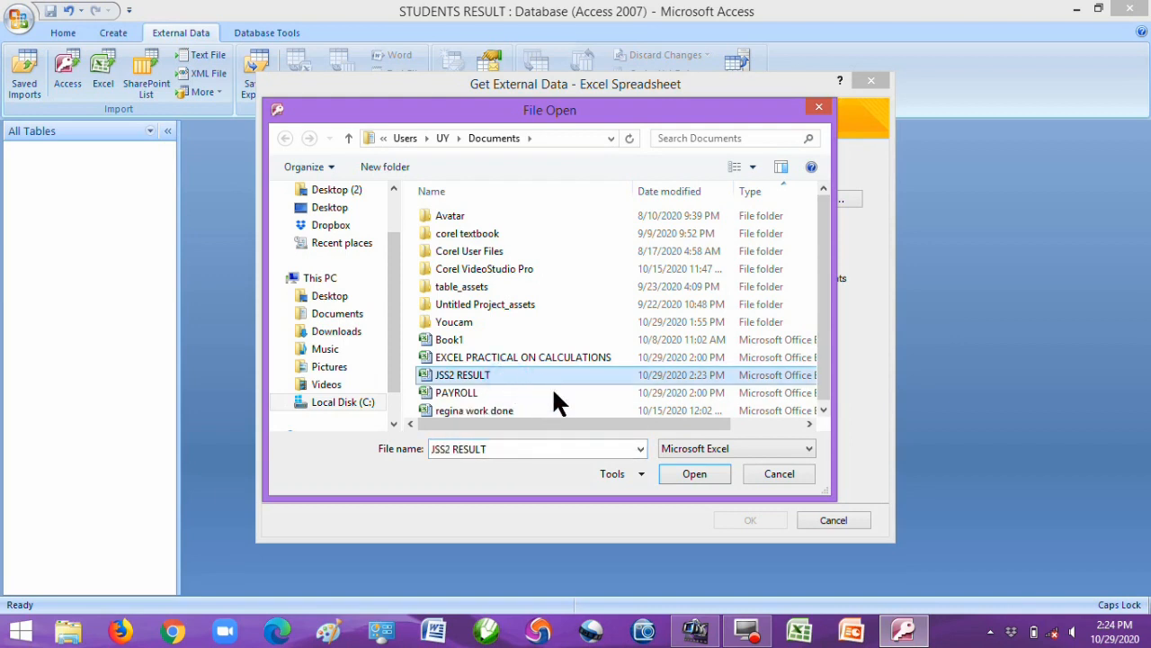
pyautogui.click(703, 480)
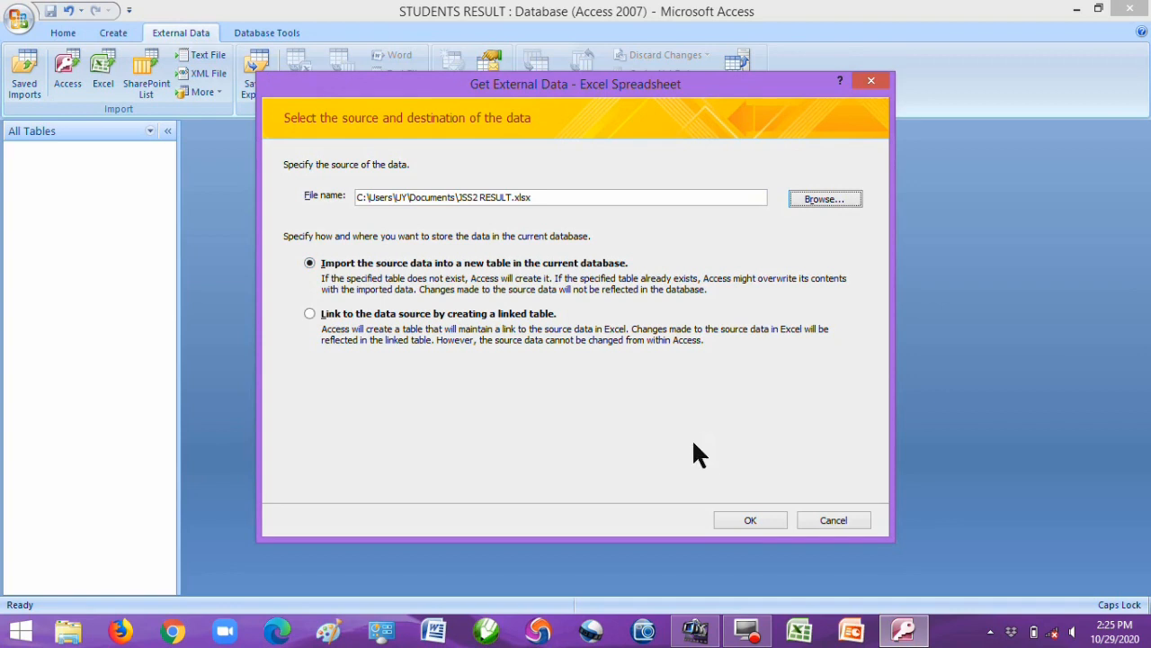
pyautogui.click(752, 521)
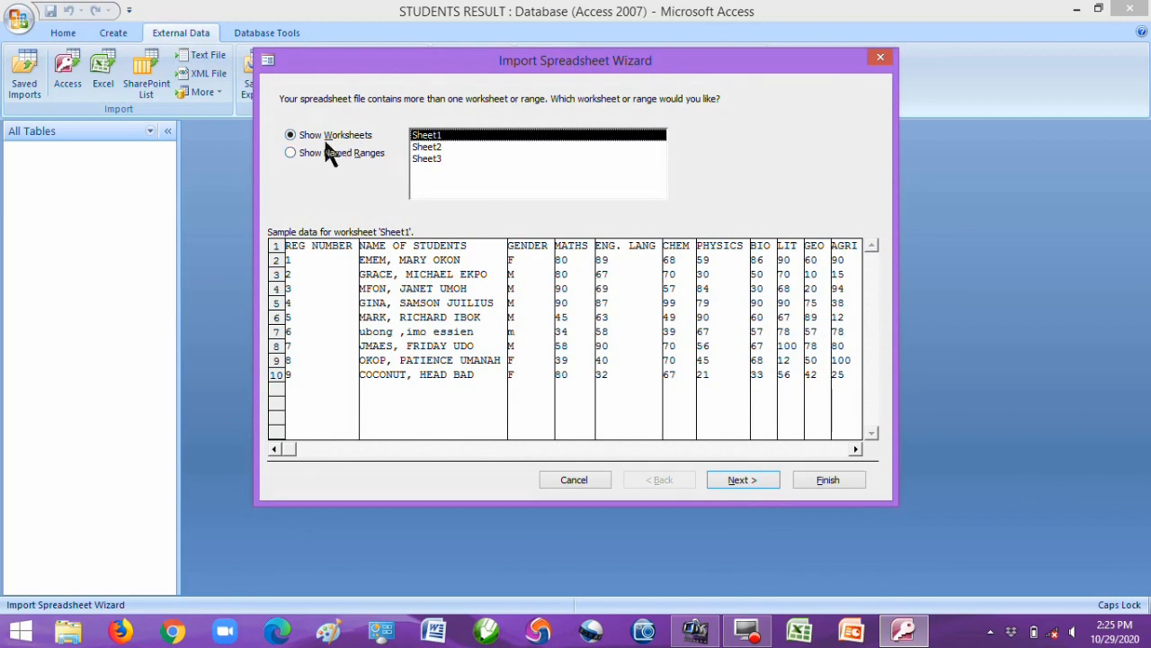
# Step: Choose Sheet1 as the worksheet to import and use its first row as column headings
pyautogui.click(434, 147)
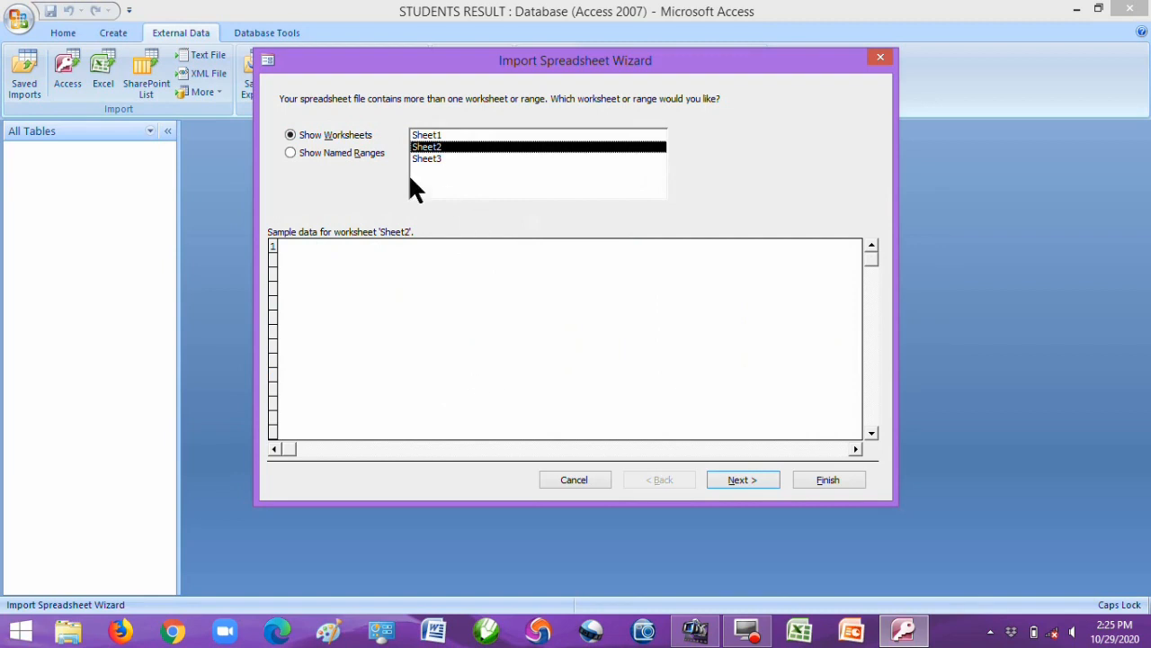
pyautogui.click(435, 160)
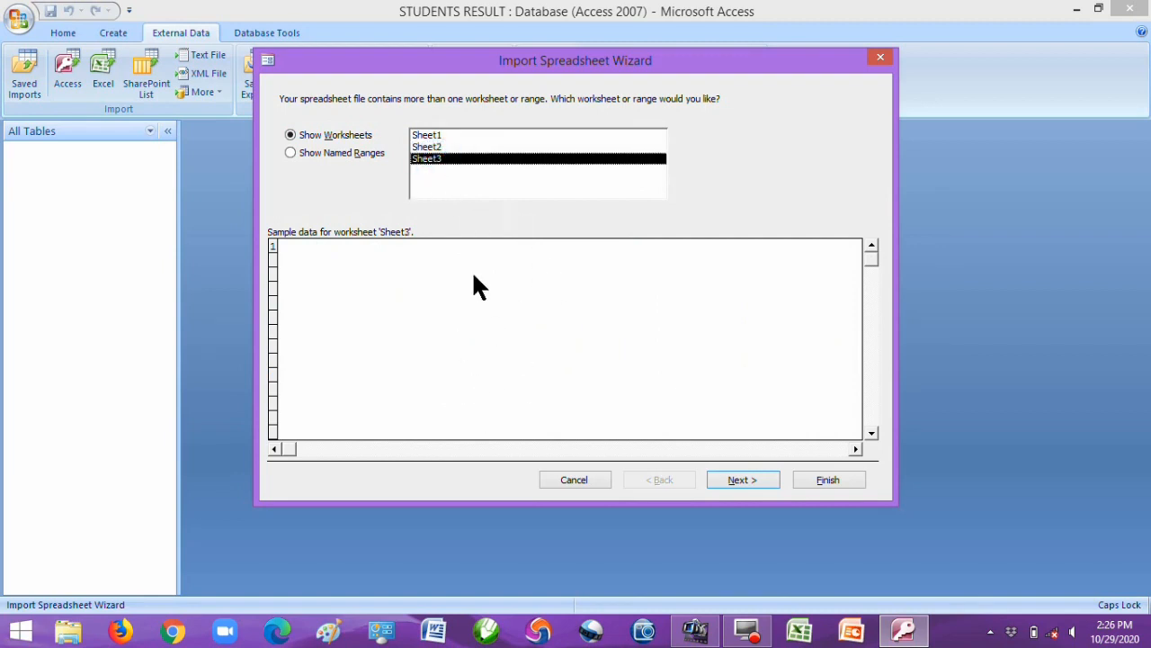
pyautogui.click(438, 135)
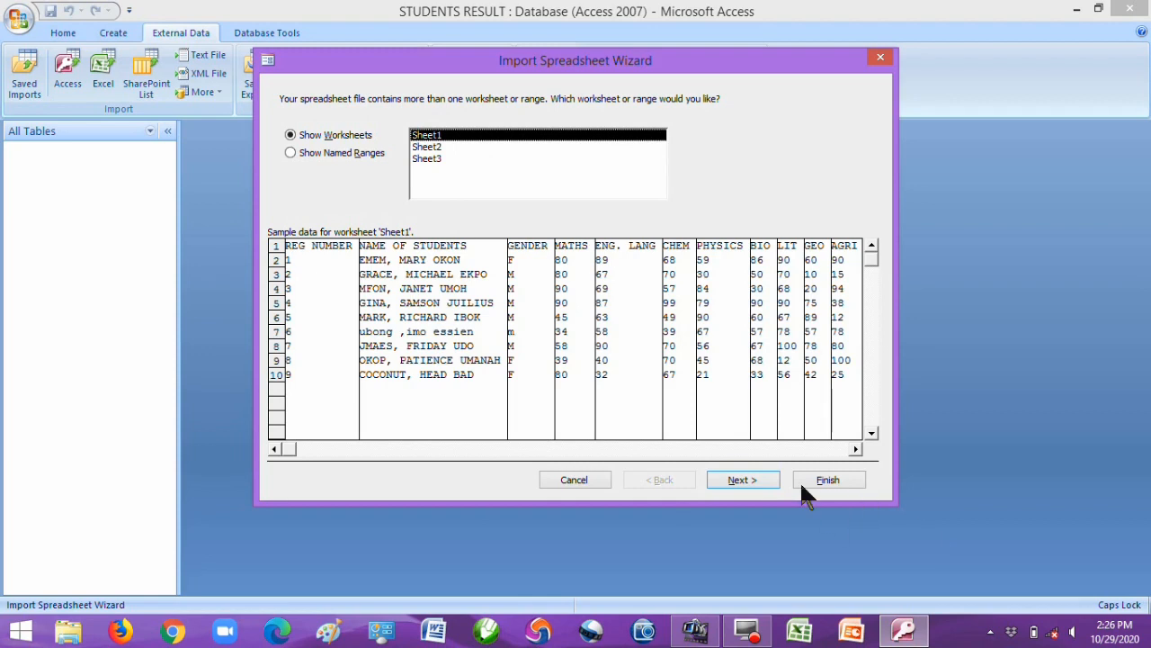
pyautogui.click(739, 480)
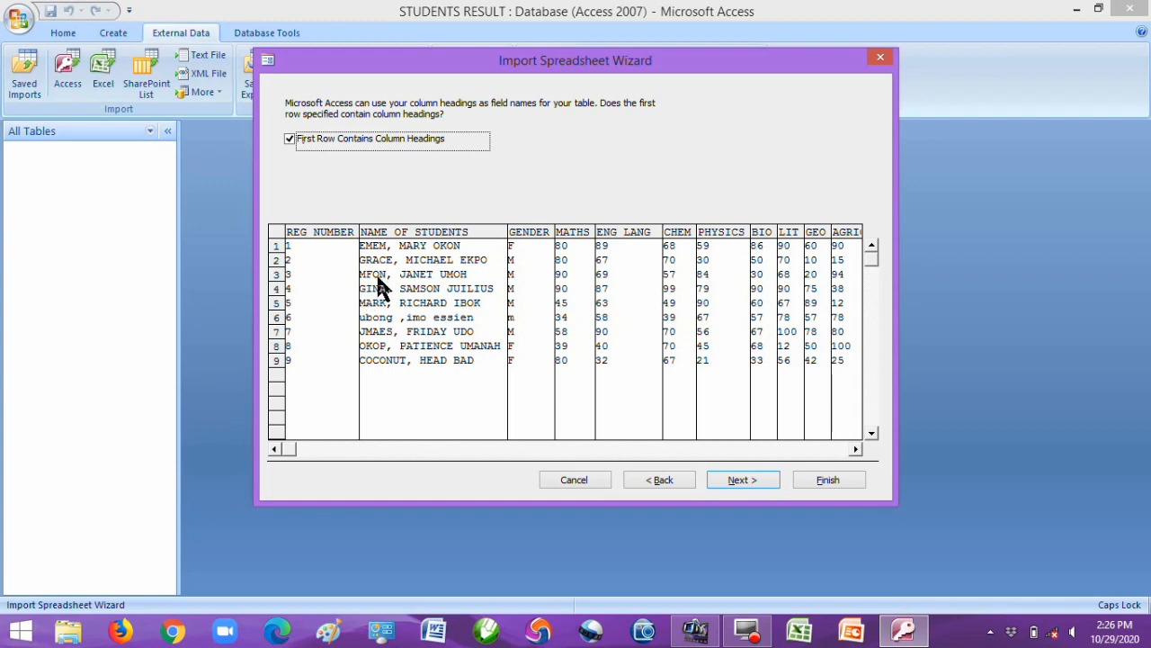
pyautogui.click(289, 139)
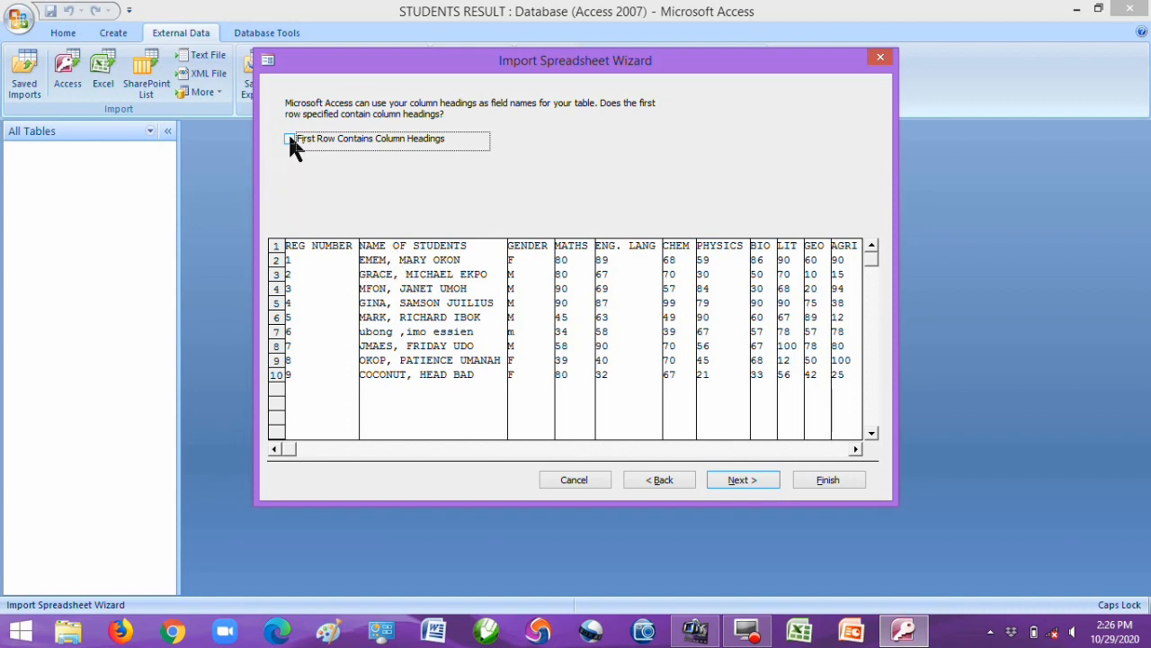
pyautogui.click(290, 140)
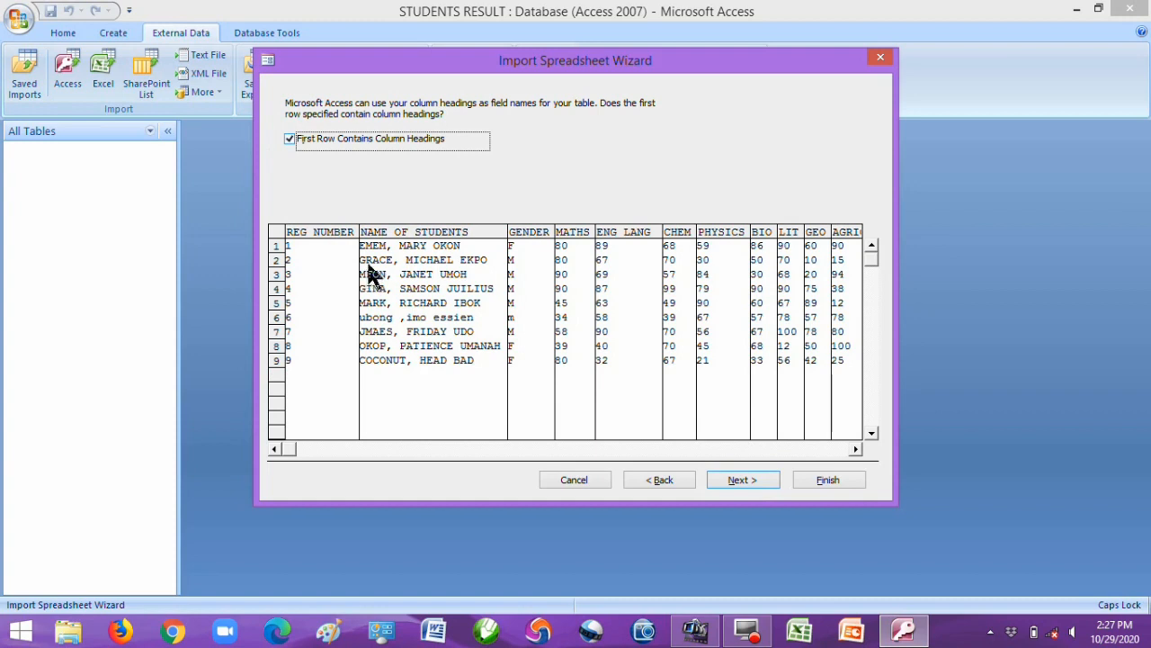
pyautogui.click(764, 477)
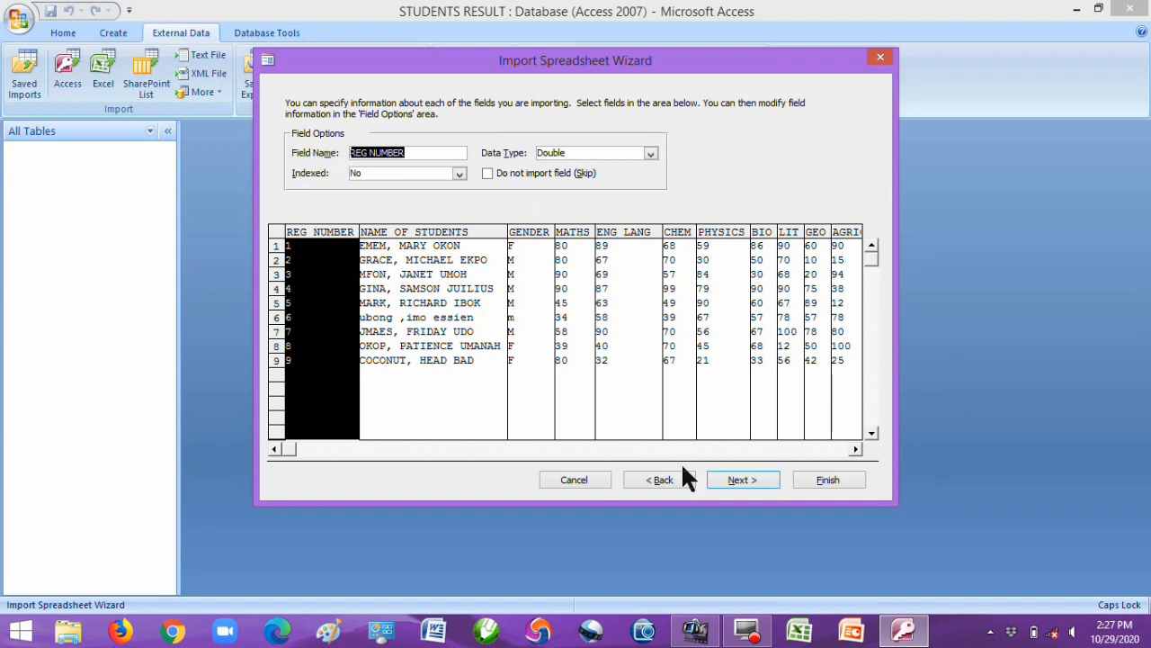
# Step: Keep the default field options and set the import to use no primary key
pyautogui.click(753, 478)
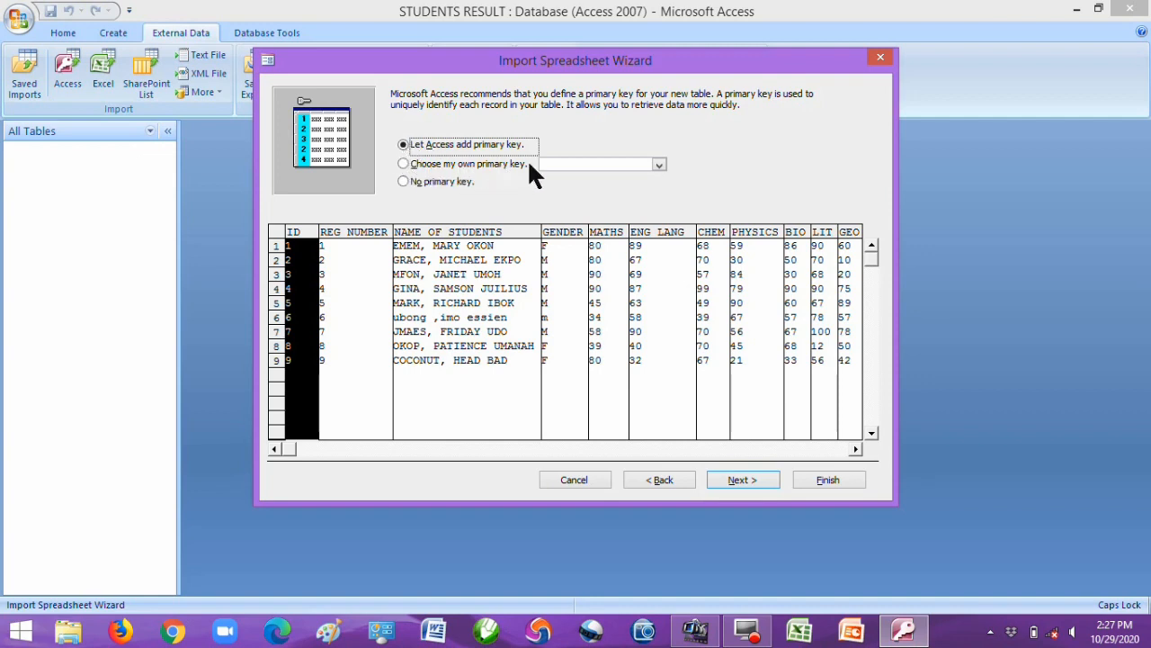
pyautogui.click(404, 182)
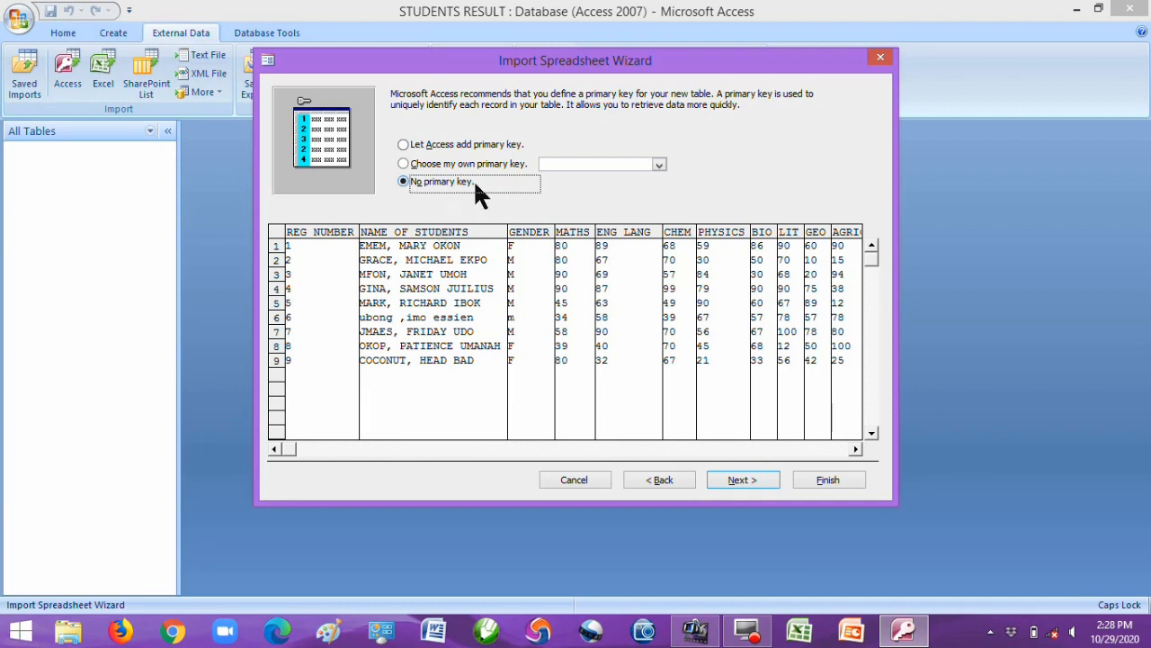
pyautogui.click(752, 479)
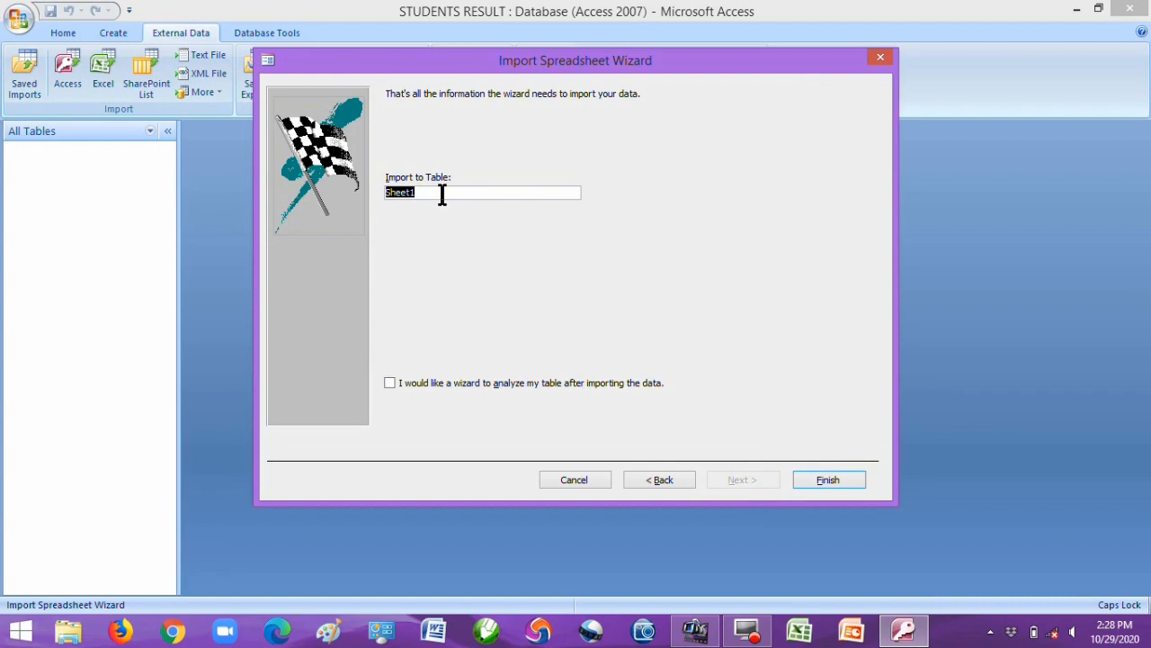
# Step: Name the destination table STUDENTS RESULT and finish the import without saving the import steps
pyautogui.write('STUDENTS RESULT')
pyautogui.click(390, 383)
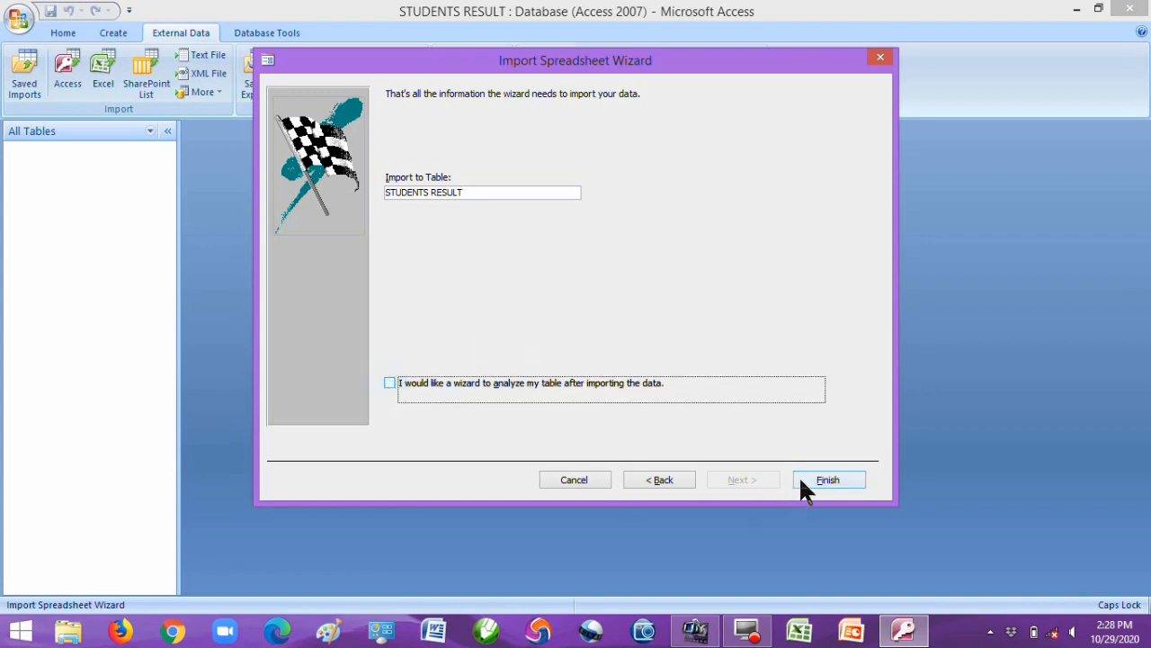
pyautogui.click(834, 480)
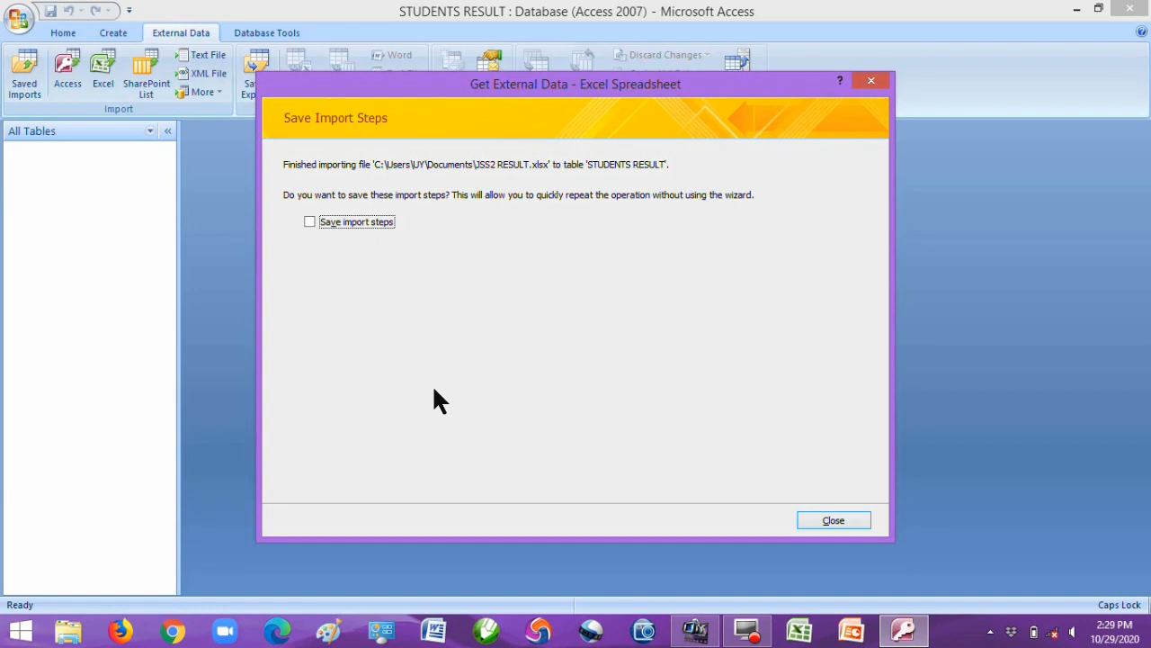
pyautogui.click(310, 224)
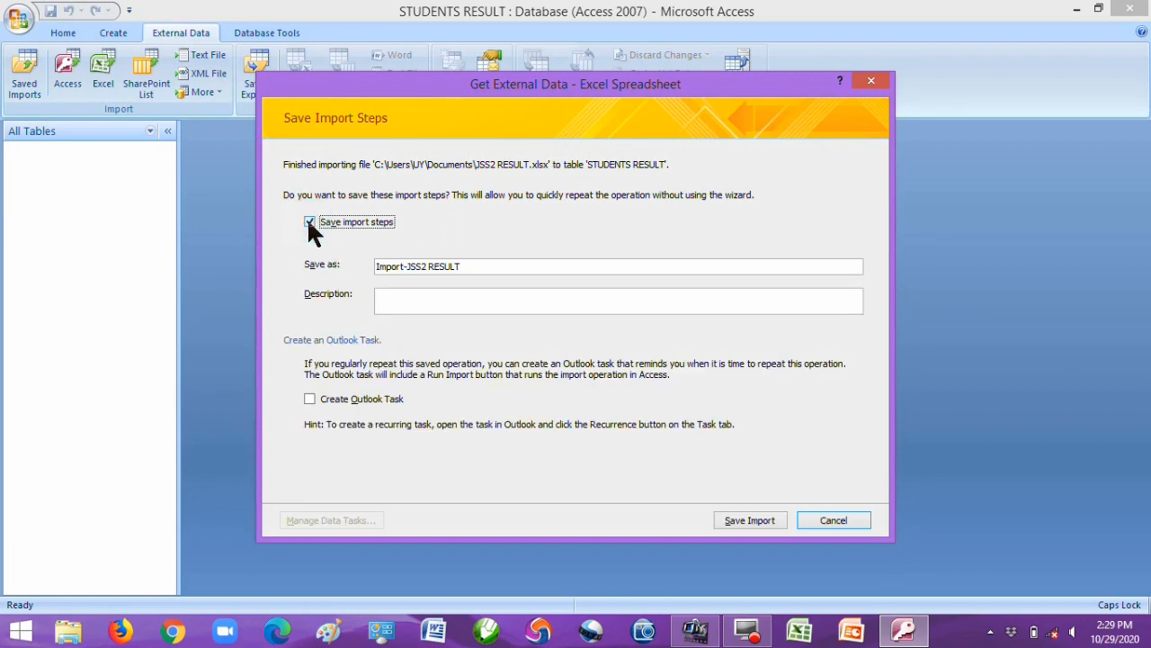
pyautogui.click(309, 223)
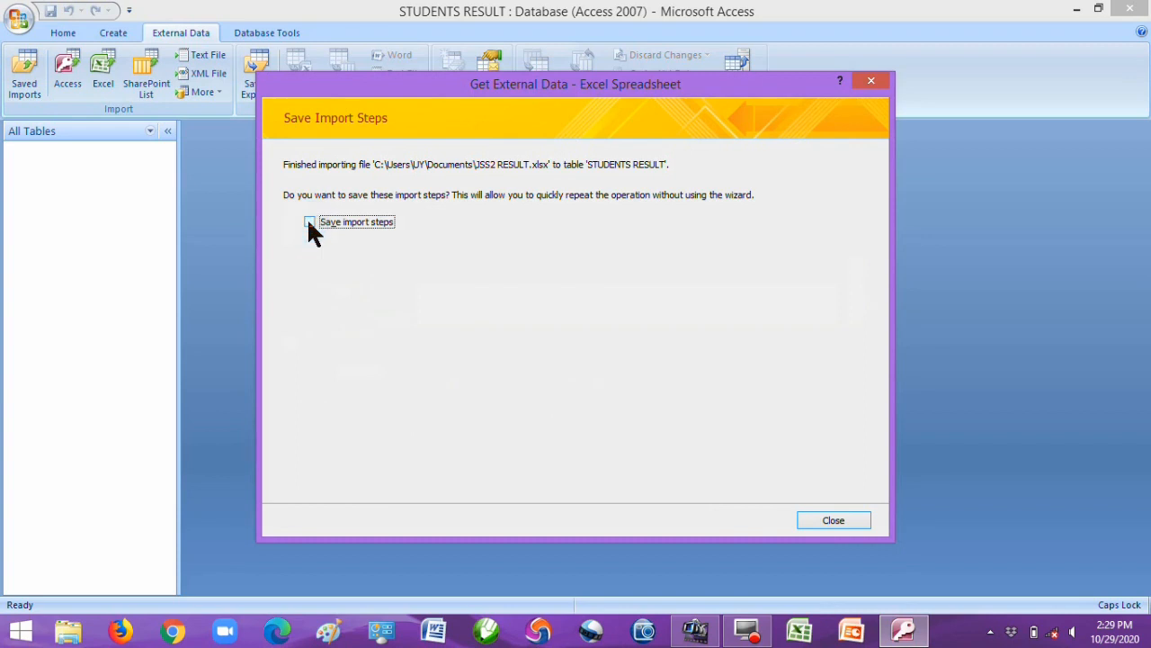
pyautogui.click(844, 521)
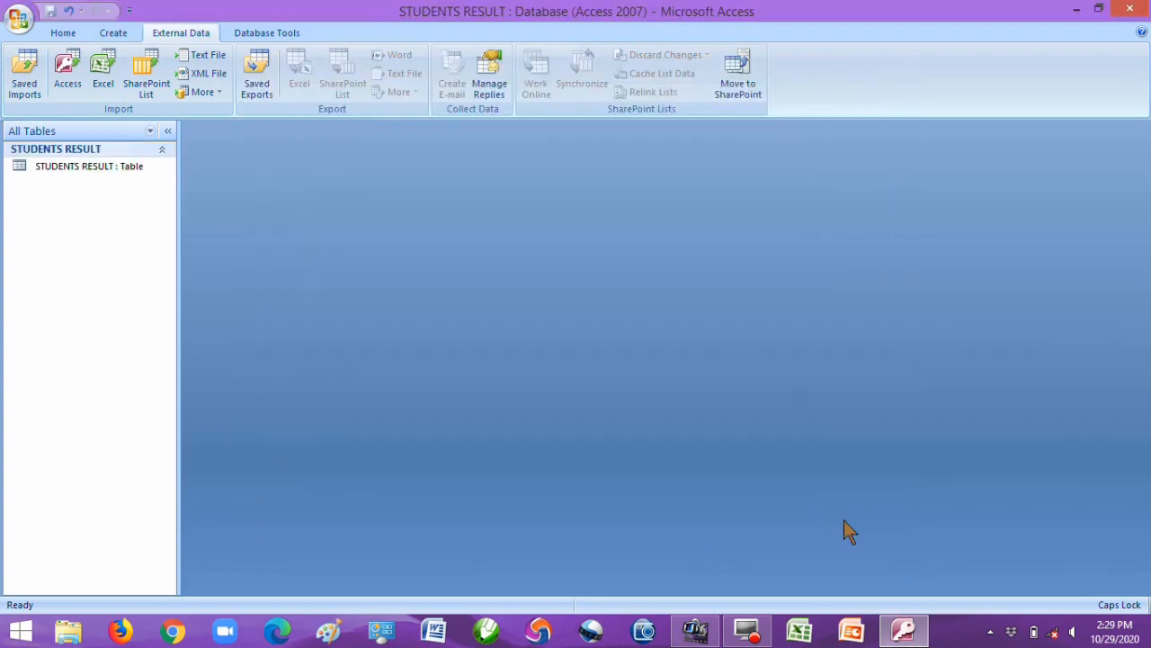
# Step: Open the STUDENTS RESULT table, widen the NAME OF STUDENTS column to fit the names and narrow the GENDER column
pyautogui.doubleClick(76, 169)
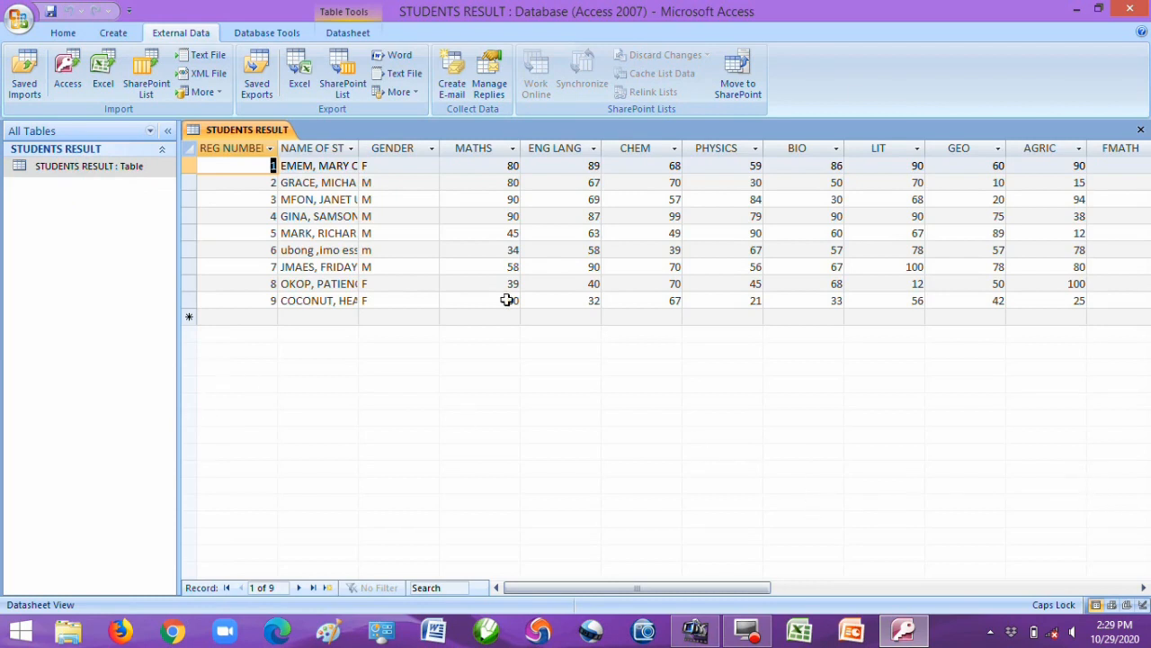
pyautogui.moveTo(359, 150); pyautogui.dragTo(429, 168)
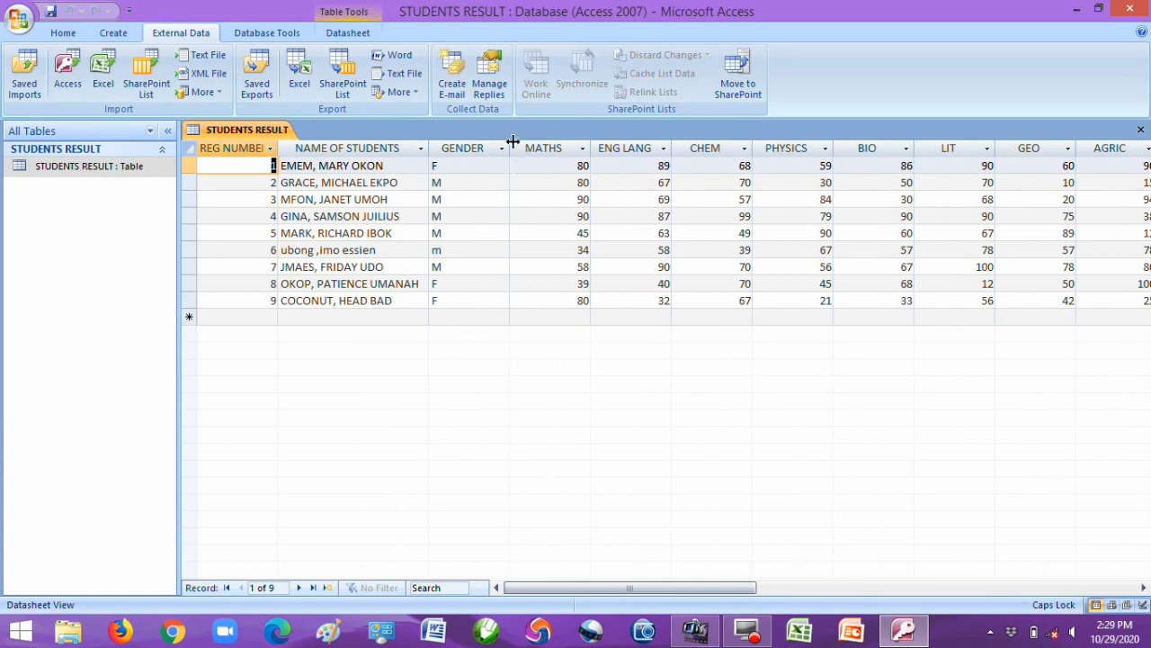
pyautogui.moveTo(511, 144)
pyautogui.mouseDown()
pyautogui.moveTo(485, 161)
pyautogui.moveTo(493, 147)
pyautogui.mouseUp()
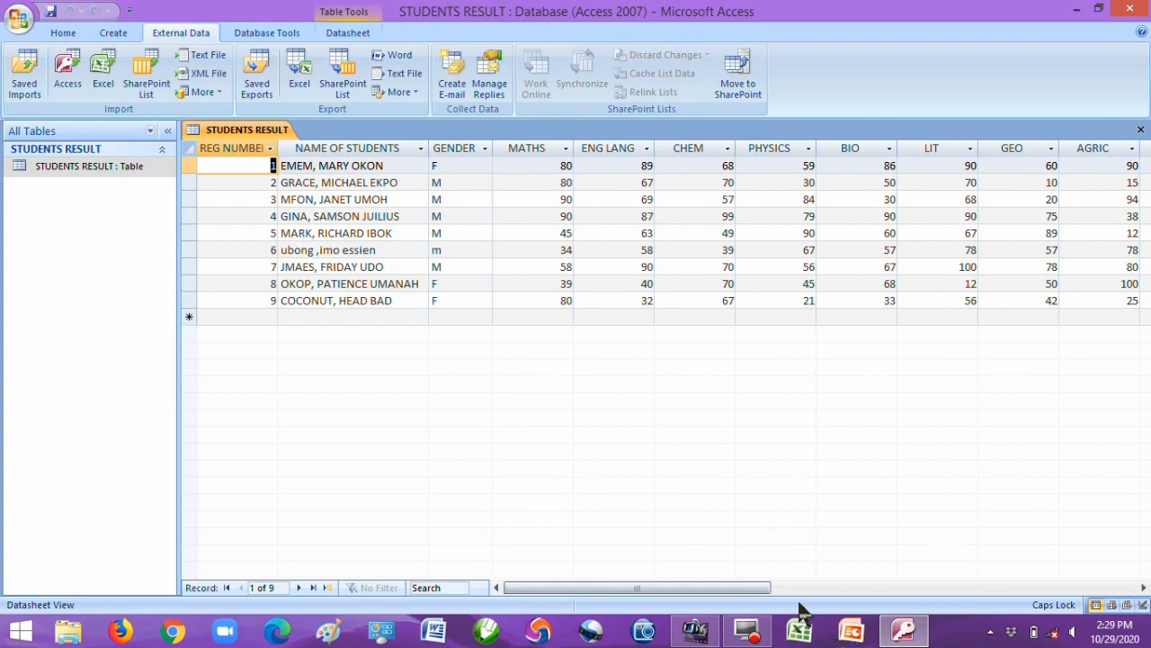
# Step: Close the STUDENTS RESULT table and save its layout changes
pyautogui.click(1144, 588)
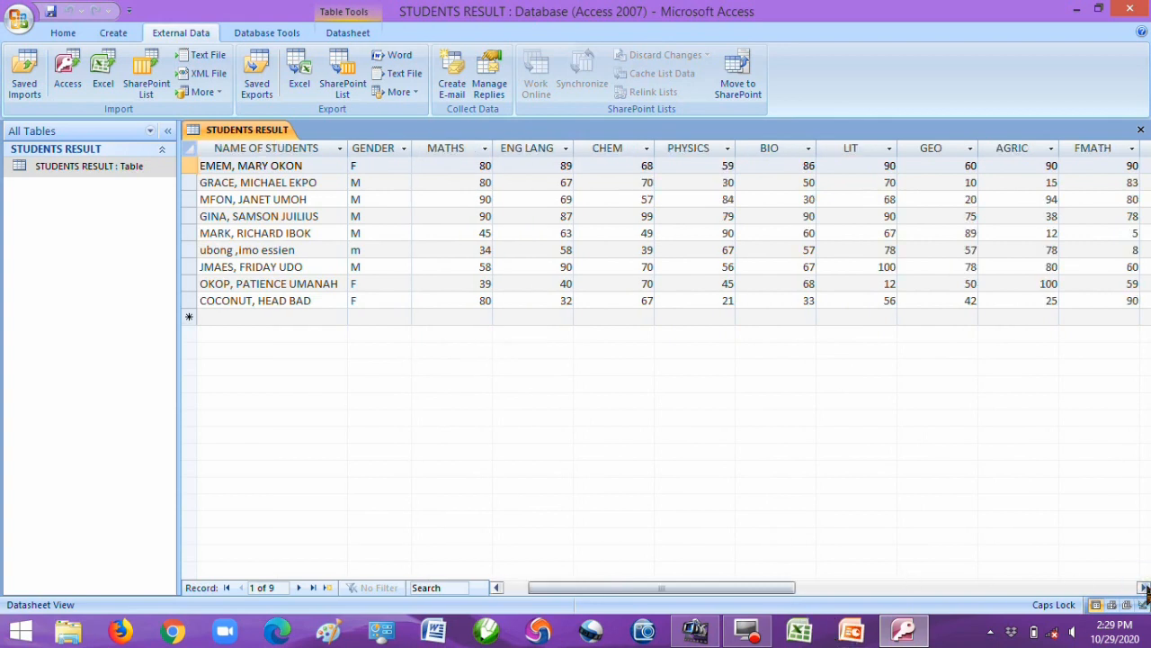
pyautogui.click(1145, 587)
pyautogui.click(1144, 588)
pyautogui.click(1144, 587)
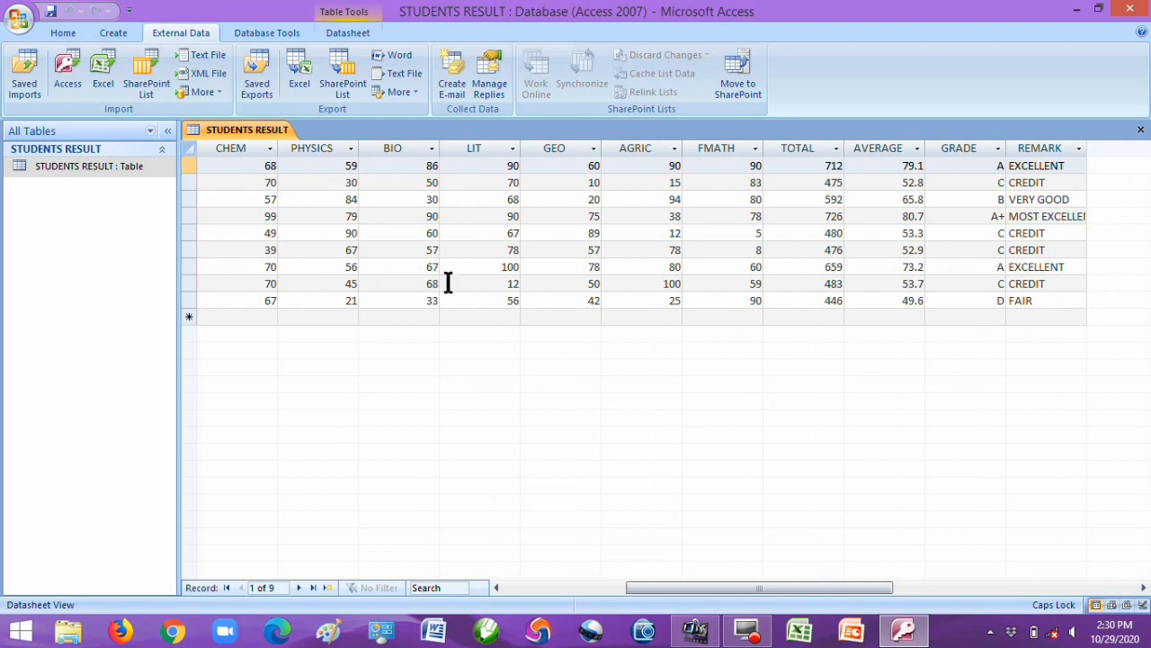
pyautogui.click(112, 32)
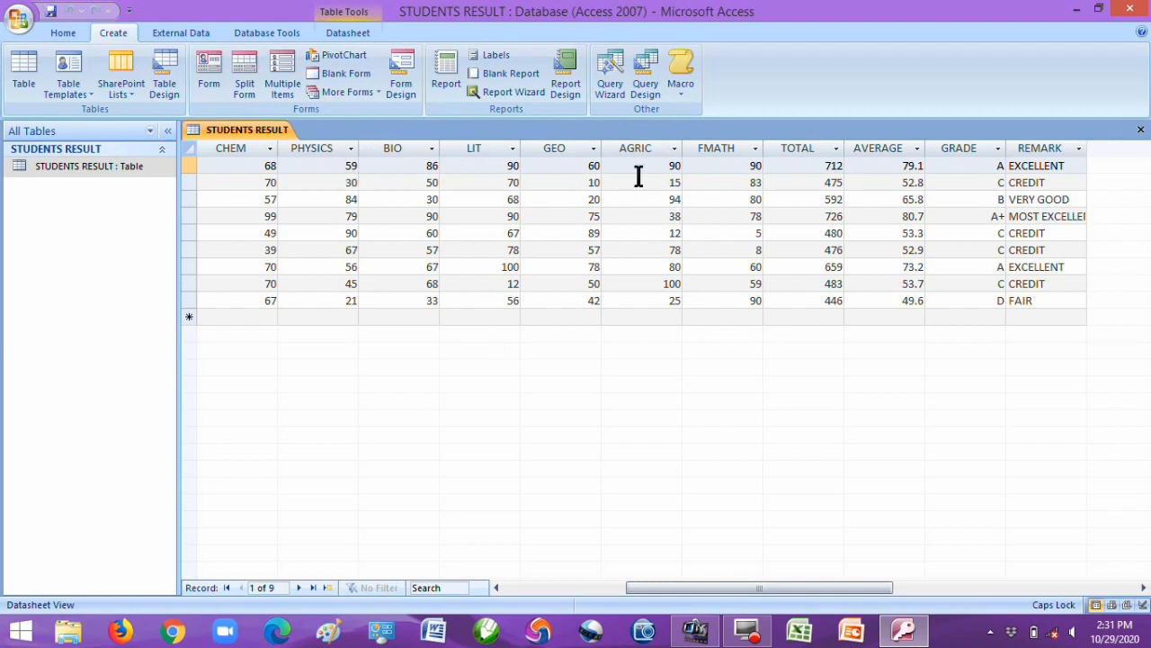
pyautogui.moveTo(778, 591); pyautogui.dragTo(628, 591)
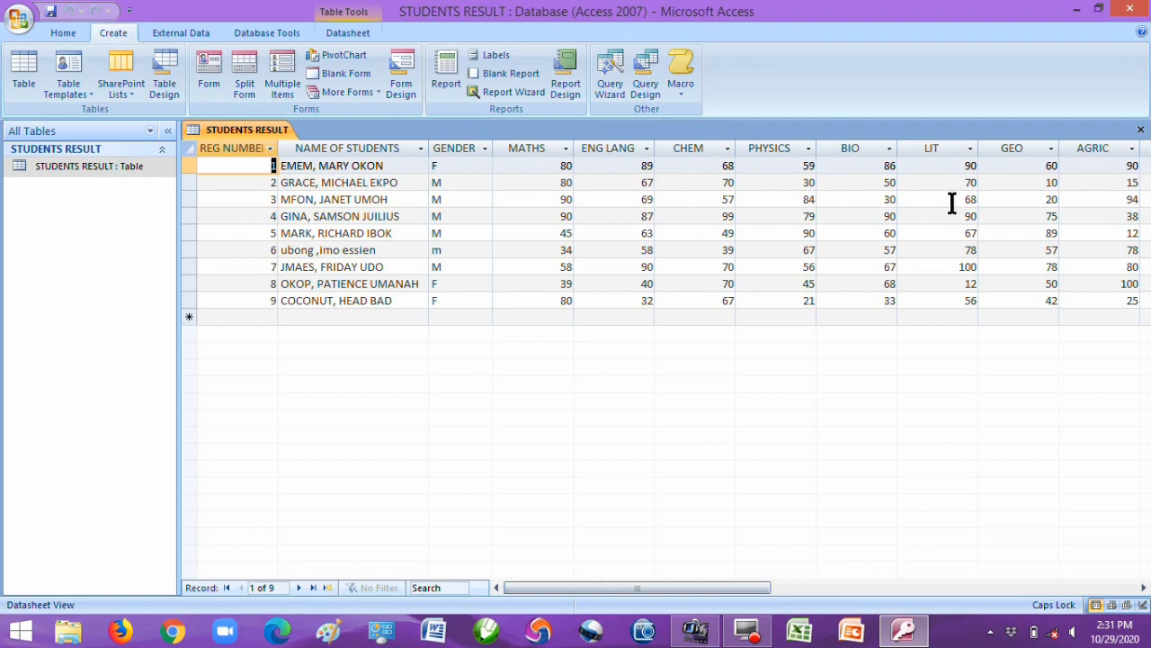
pyautogui.click(1140, 129)
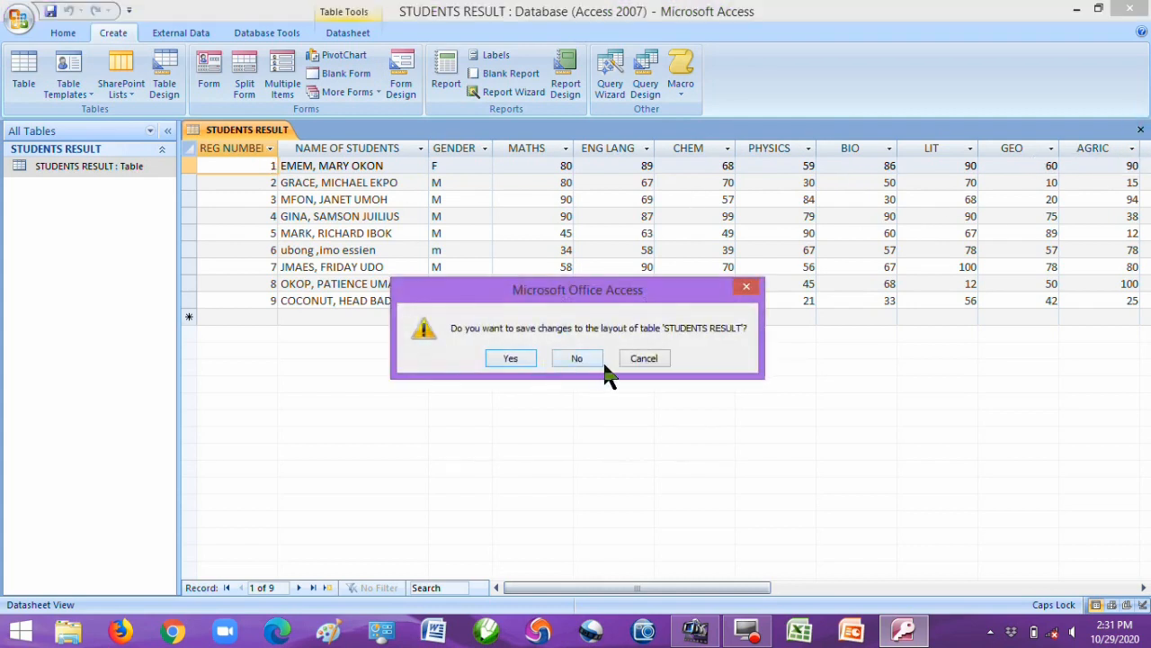
pyautogui.click(516, 358)
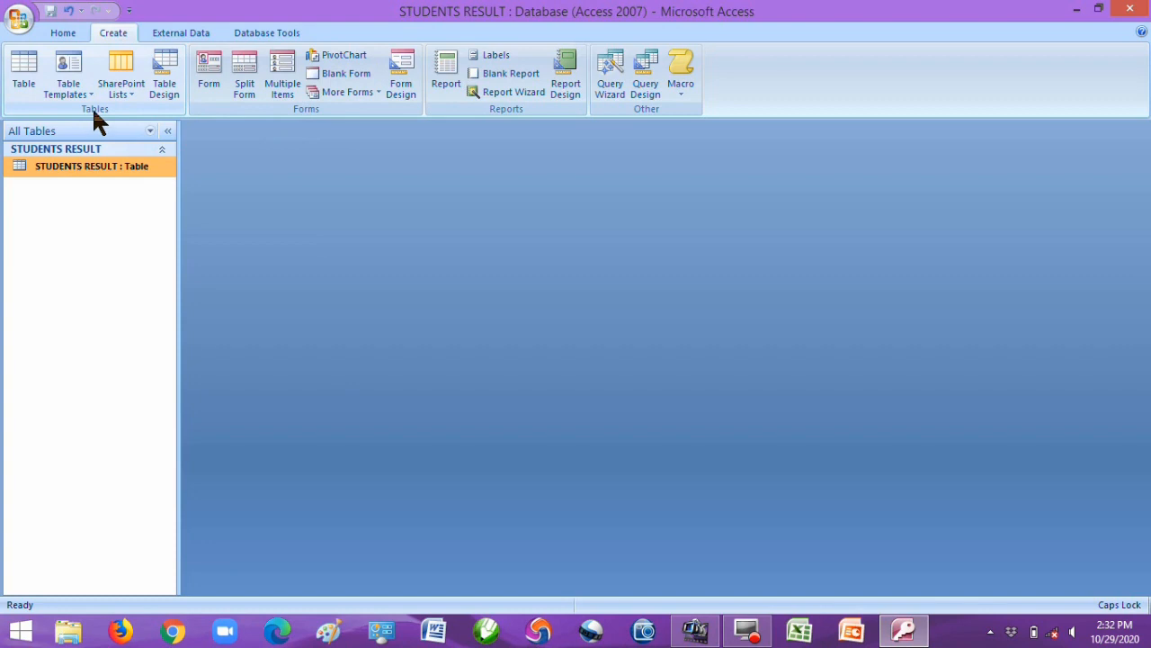
# Step: Start the Form Wizard on the STUDENTS RESULT table, add all its fields and remove them all again
pyautogui.click(378, 90)
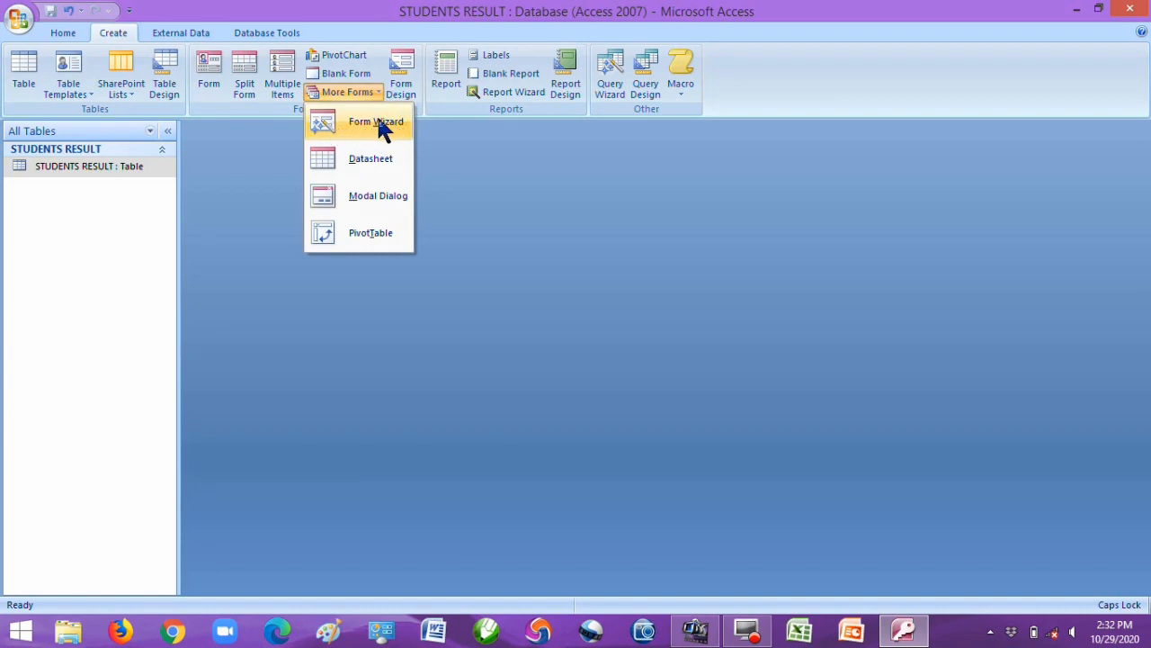
pyautogui.click(383, 123)
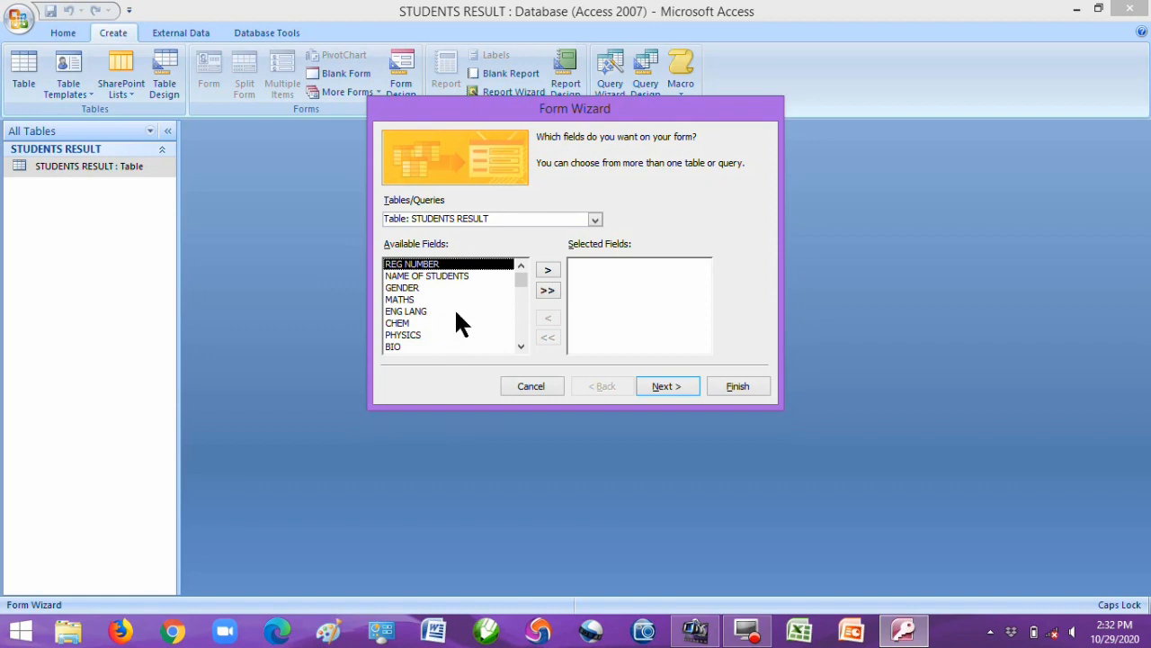
pyautogui.click(548, 291)
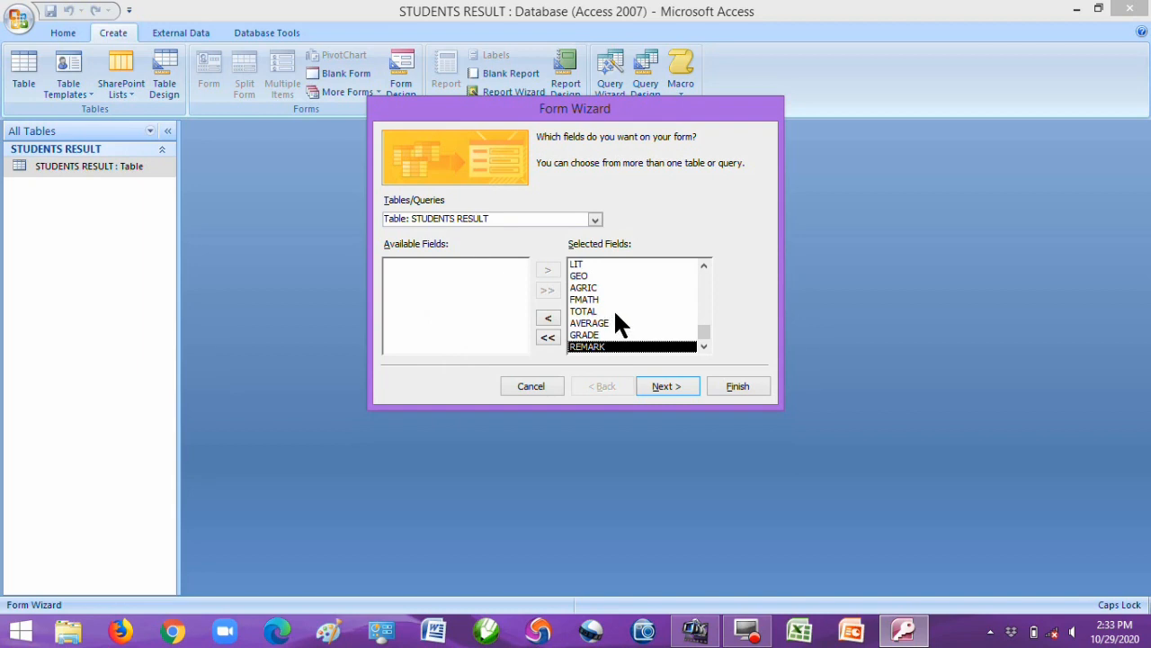
pyautogui.click(549, 338)
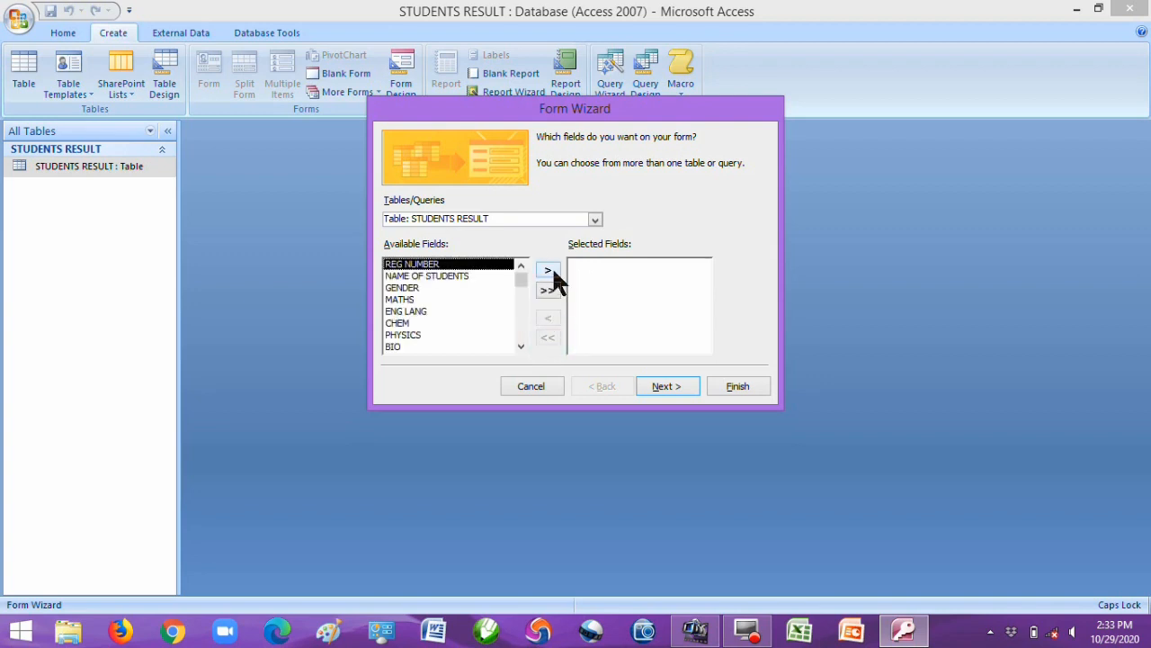
# Step: Add the fields NAME OF STUDENTS, MATHS, ENG LANG, CHEM, PHYSICS and BIO to the form individually
pyautogui.click(461, 275)
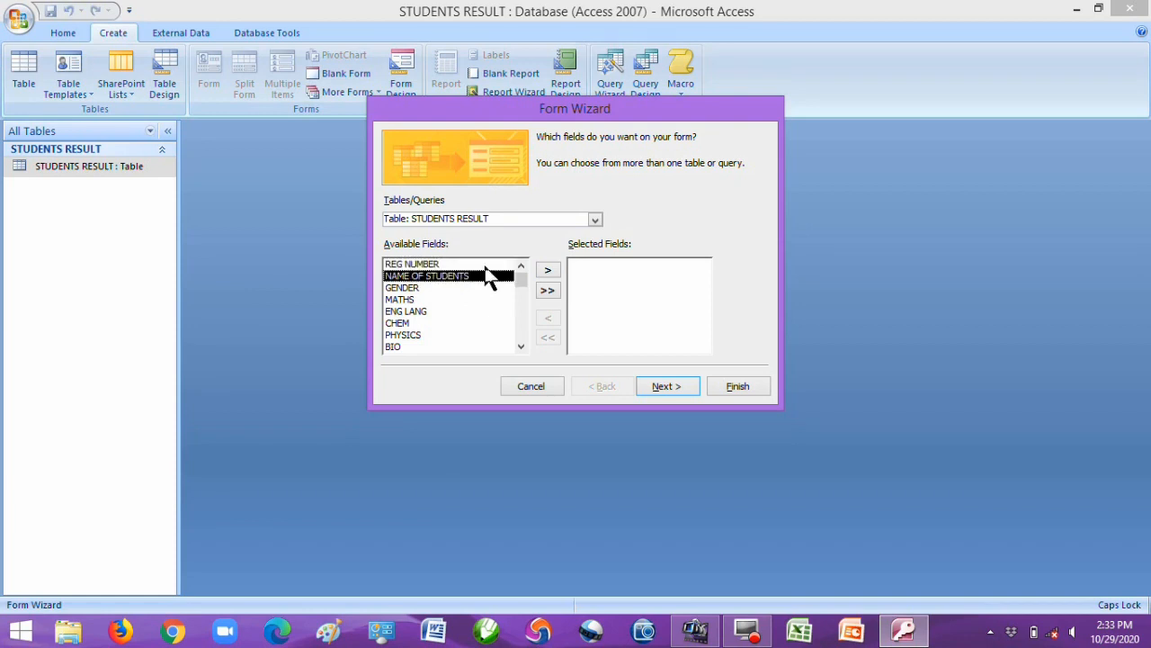
pyautogui.click(548, 272)
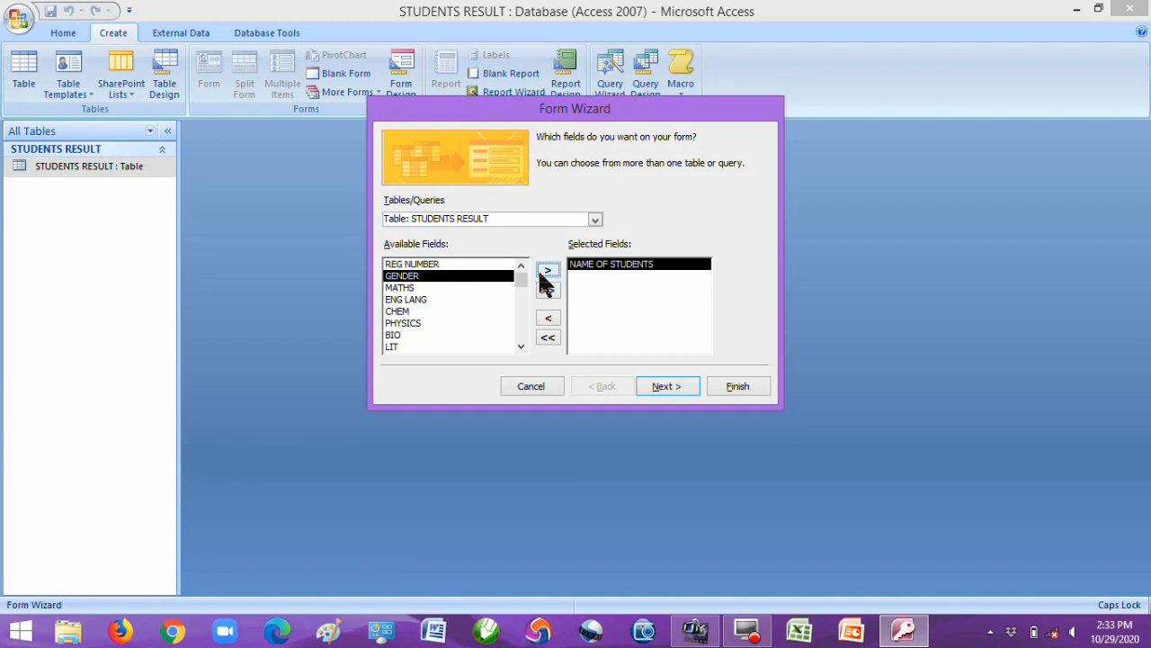
pyautogui.click(401, 288)
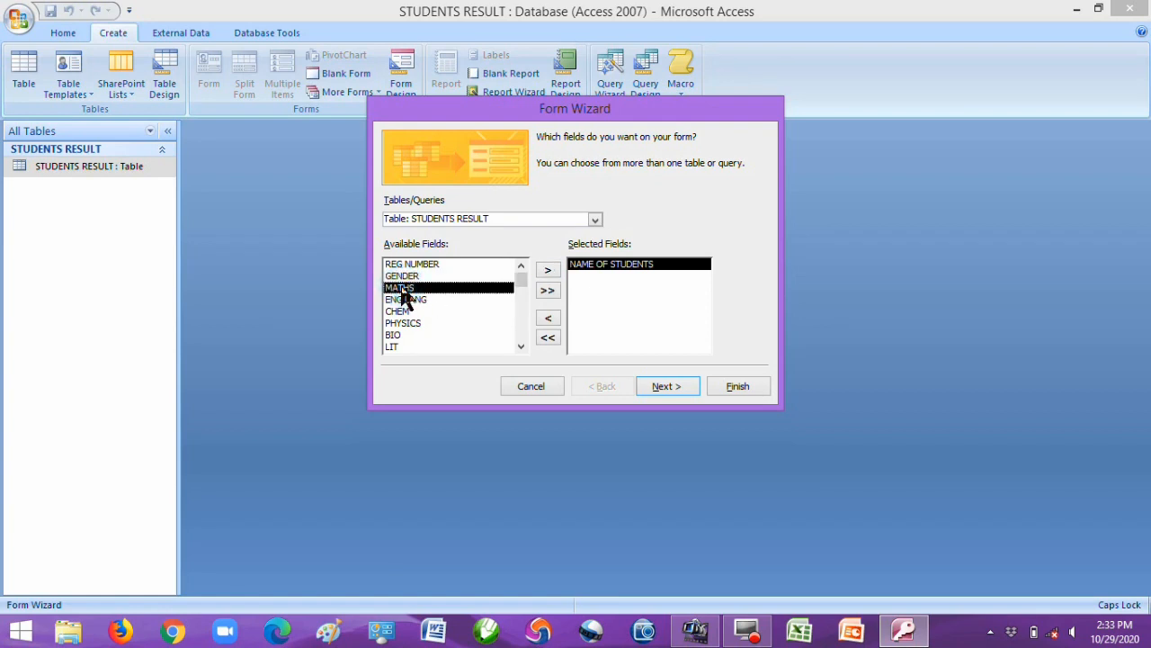
pyautogui.click(548, 270)
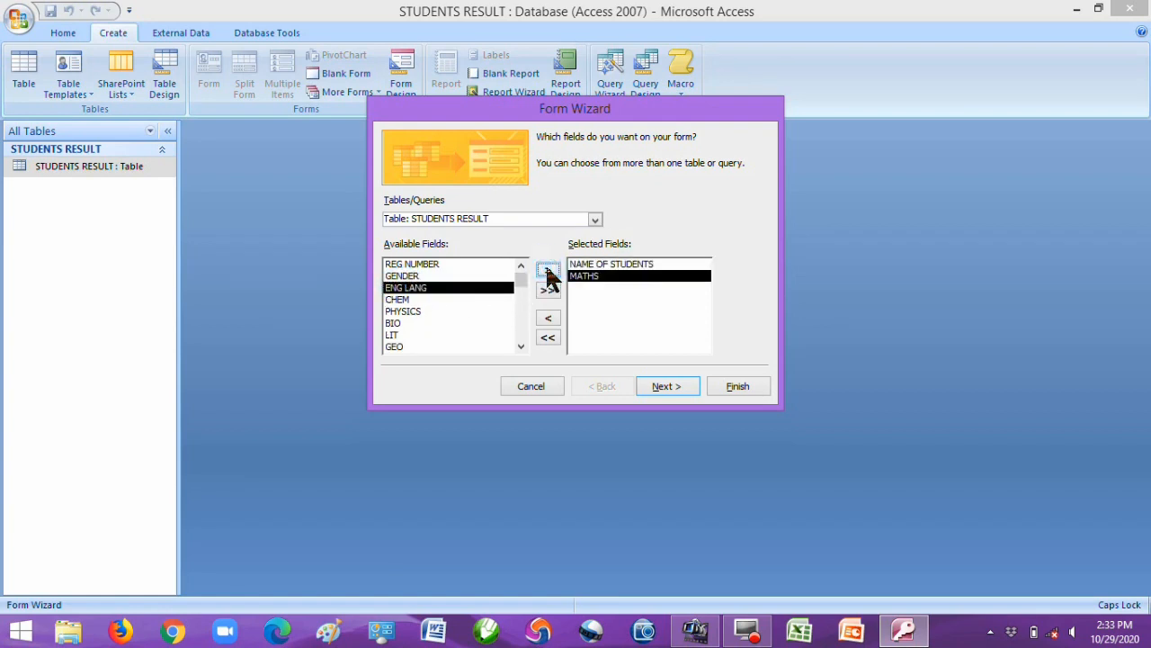
pyautogui.click(548, 270)
pyautogui.click(547, 270)
pyautogui.click(548, 270)
pyautogui.click(548, 270)
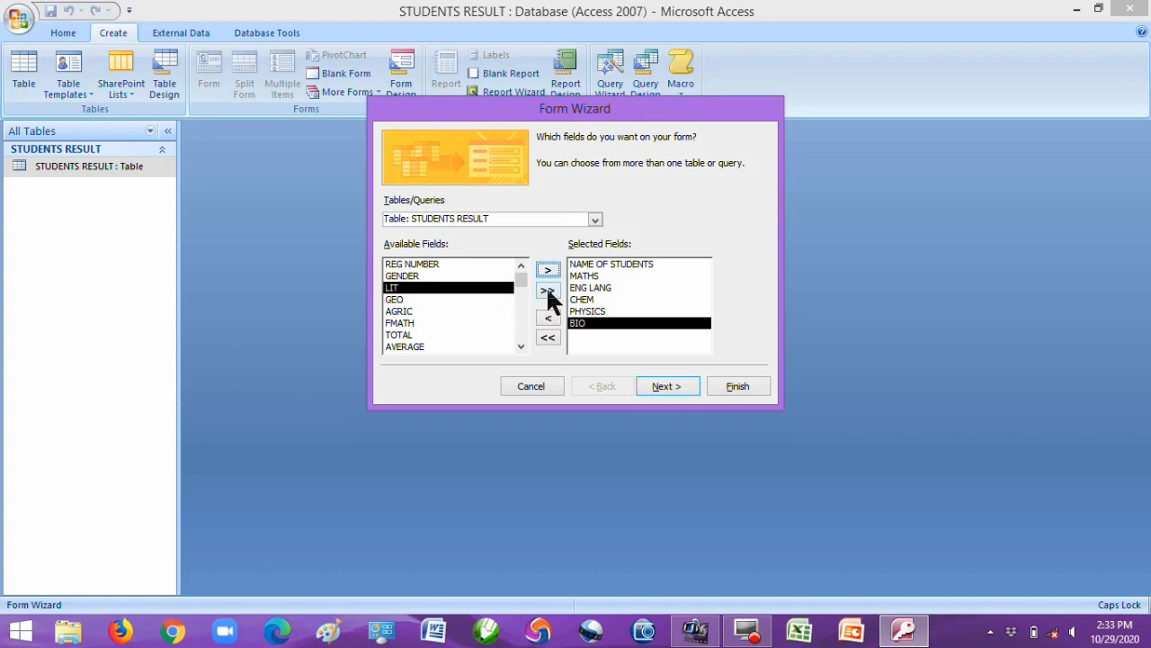
# Step: Add all remaining fields to the form, remove TOTAL and re-add it after AVERAGE
pyautogui.click(548, 289)
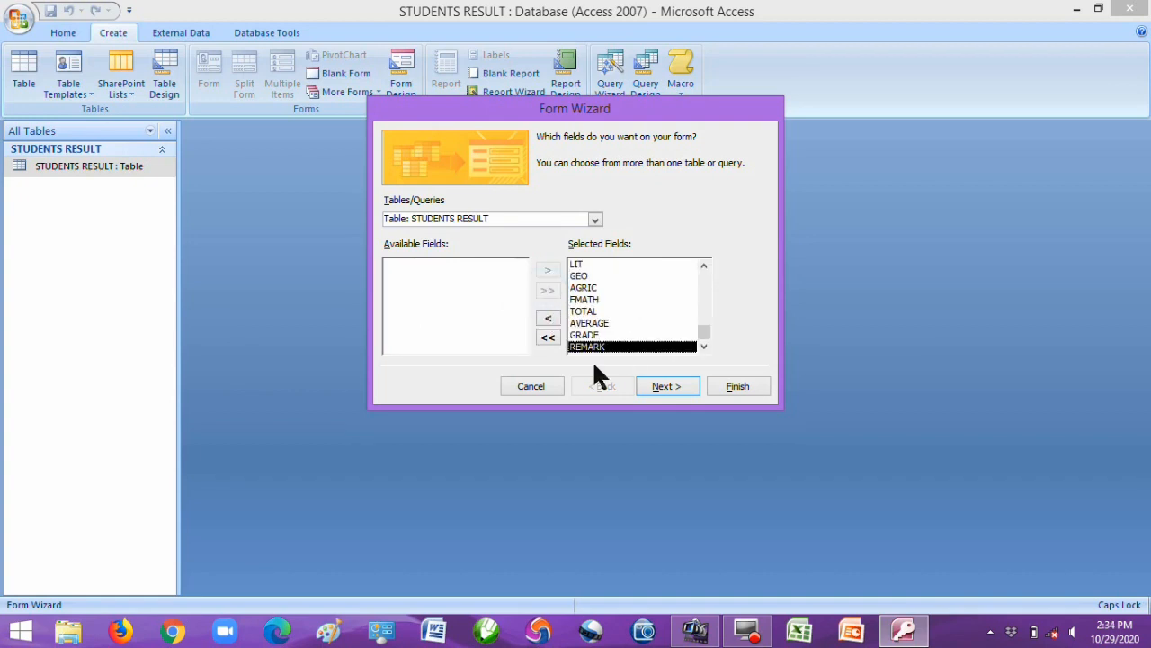
pyautogui.click(584, 313)
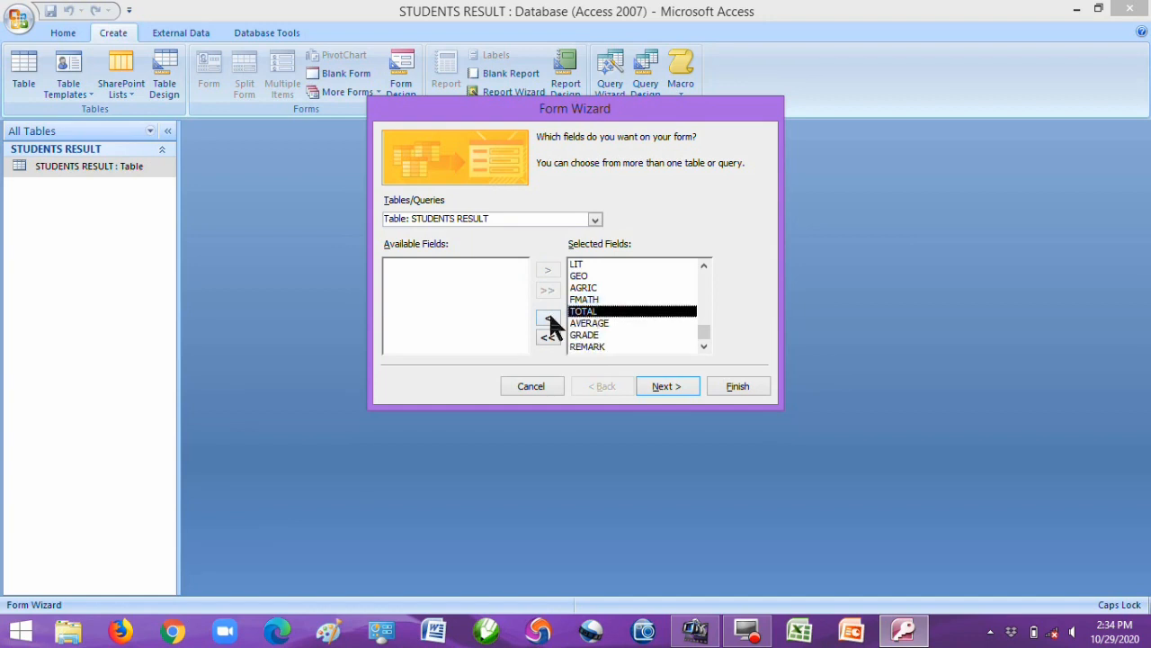
pyautogui.click(548, 318)
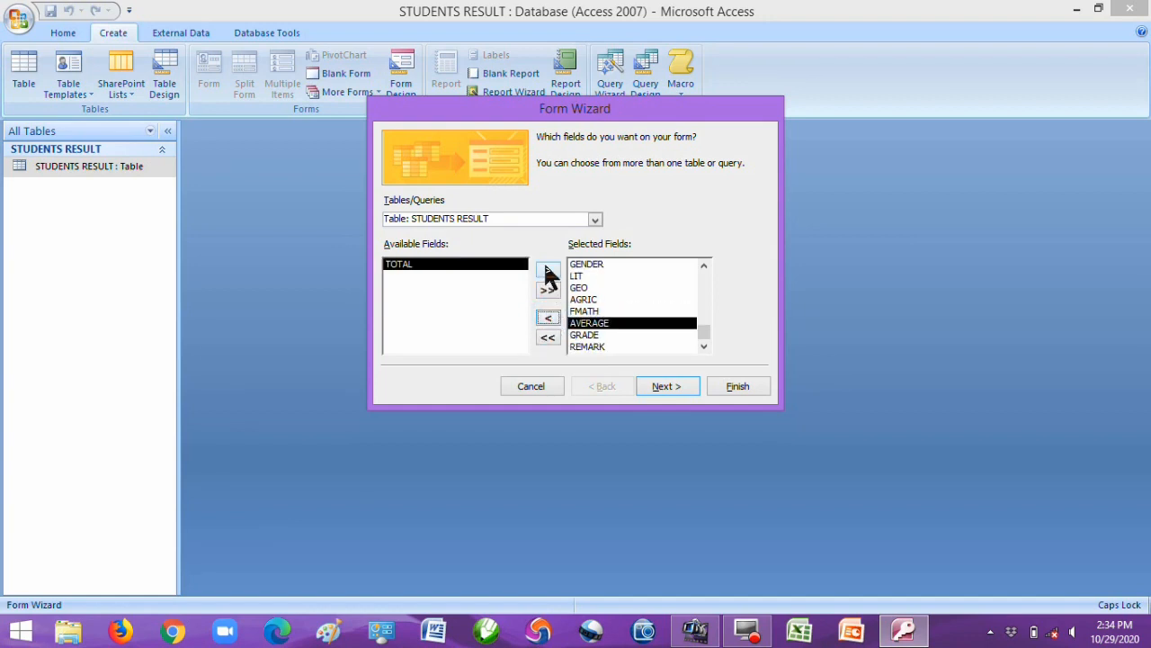
pyautogui.click(548, 270)
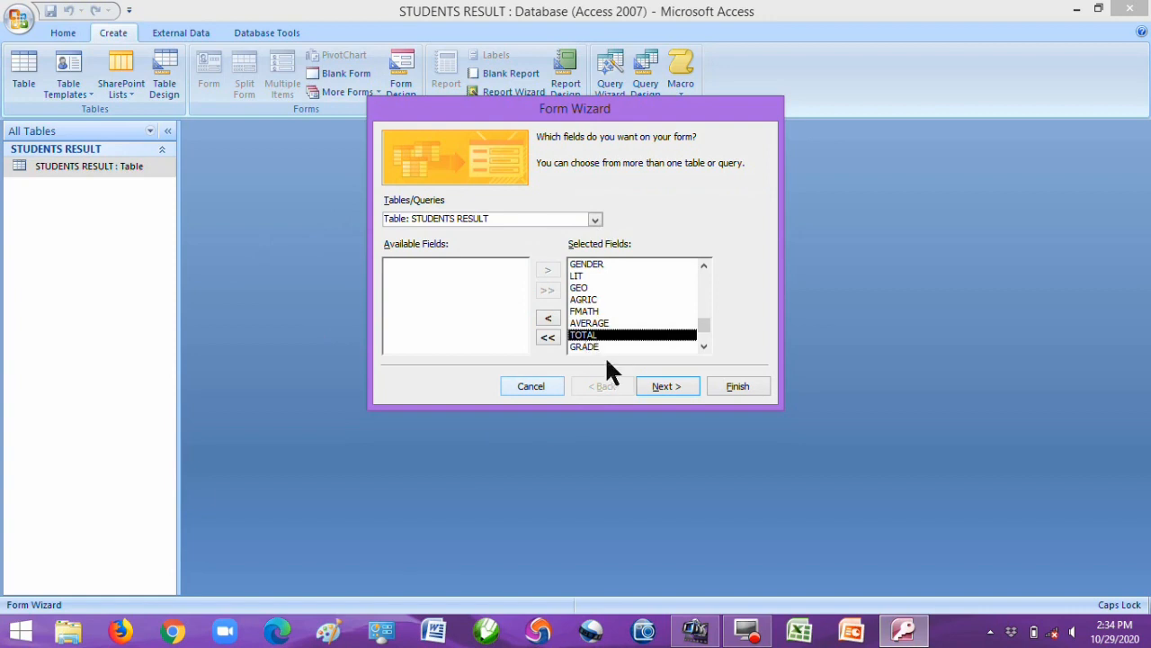
# Step: Accept the field selection and keep the Columnar layout for the form
pyautogui.click(670, 387)
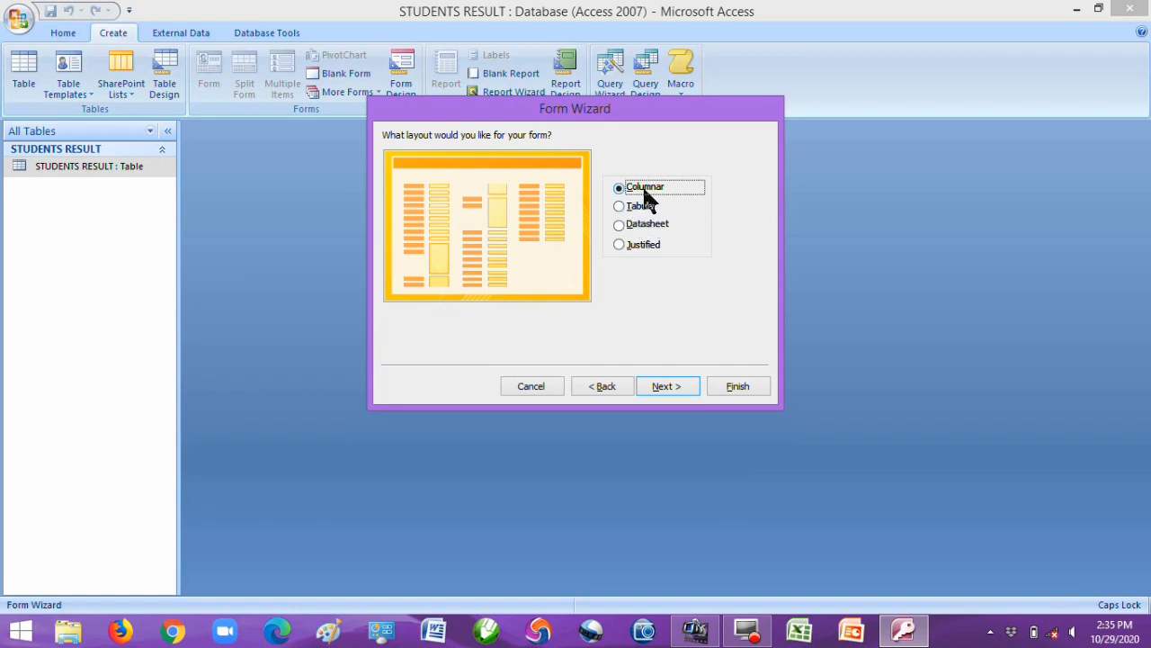
pyautogui.click(678, 383)
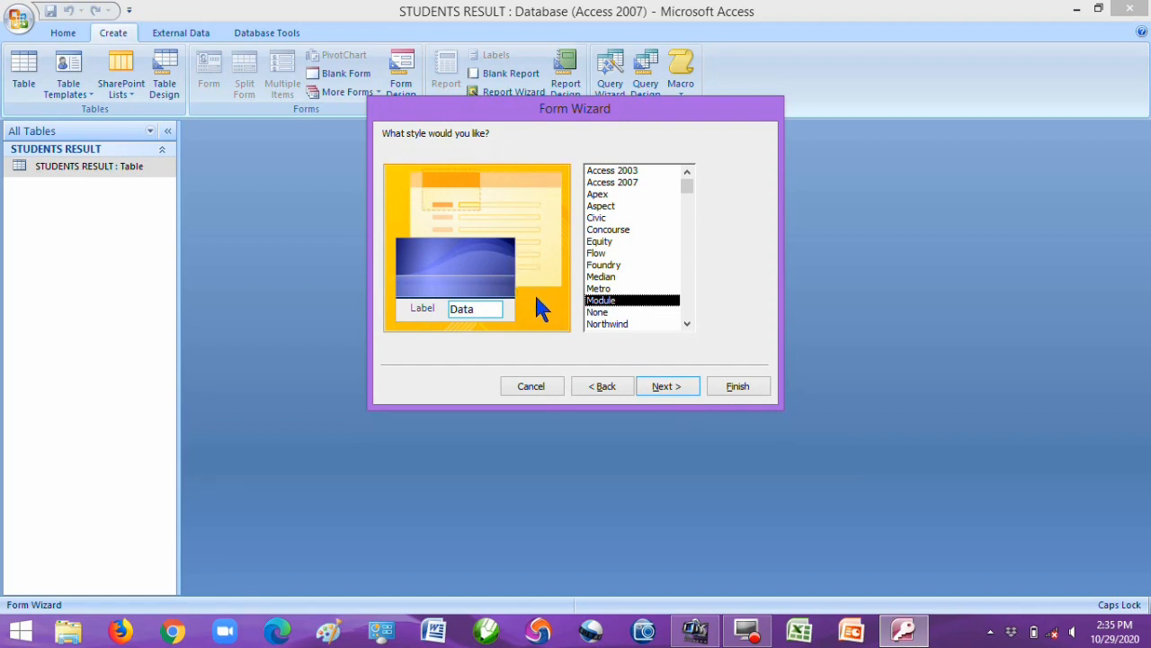
# Step: Preview the form styles one after another from Access 2003 through Module
pyautogui.click(605, 171)
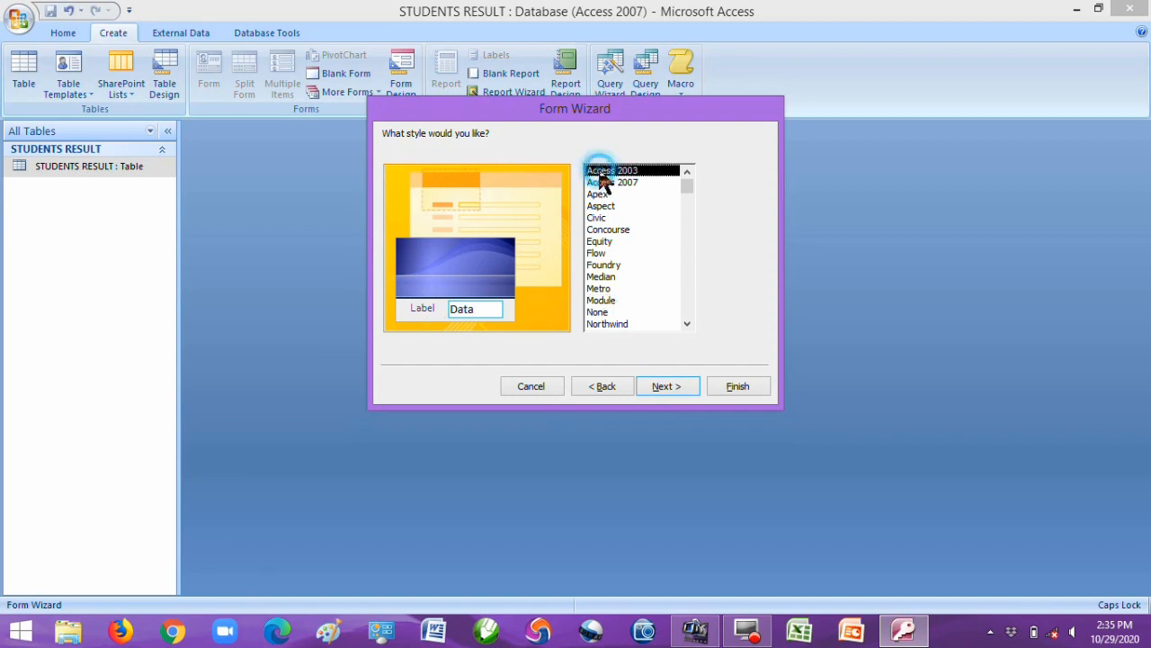
pyautogui.click(605, 182)
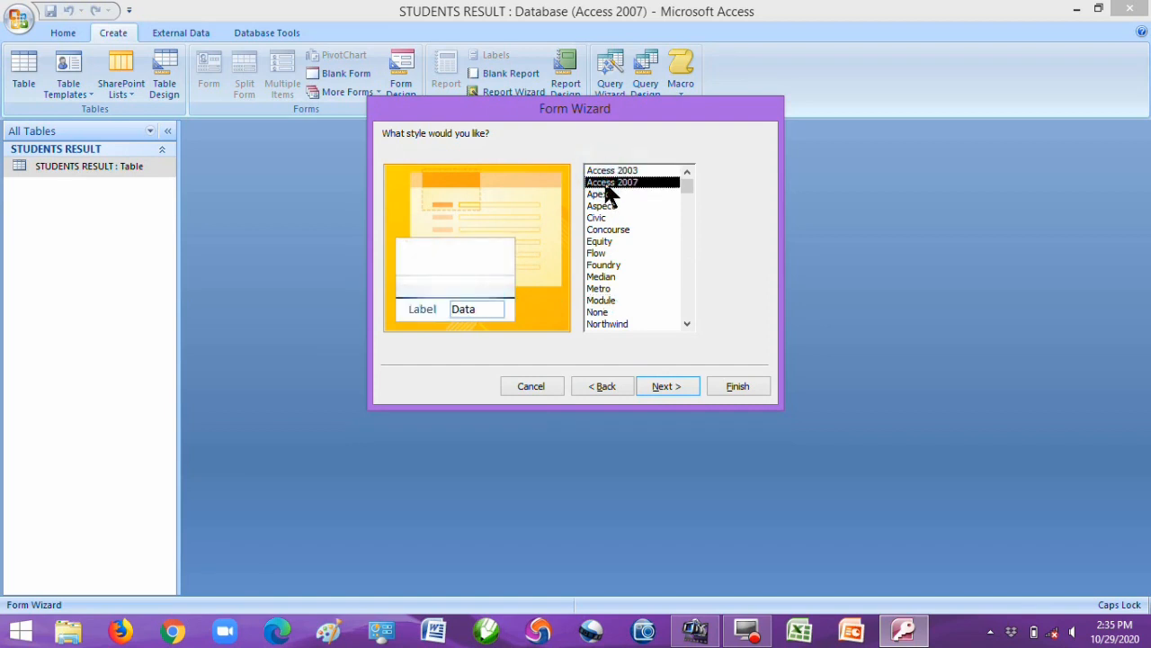
pyautogui.click(600, 194)
pyautogui.click(601, 206)
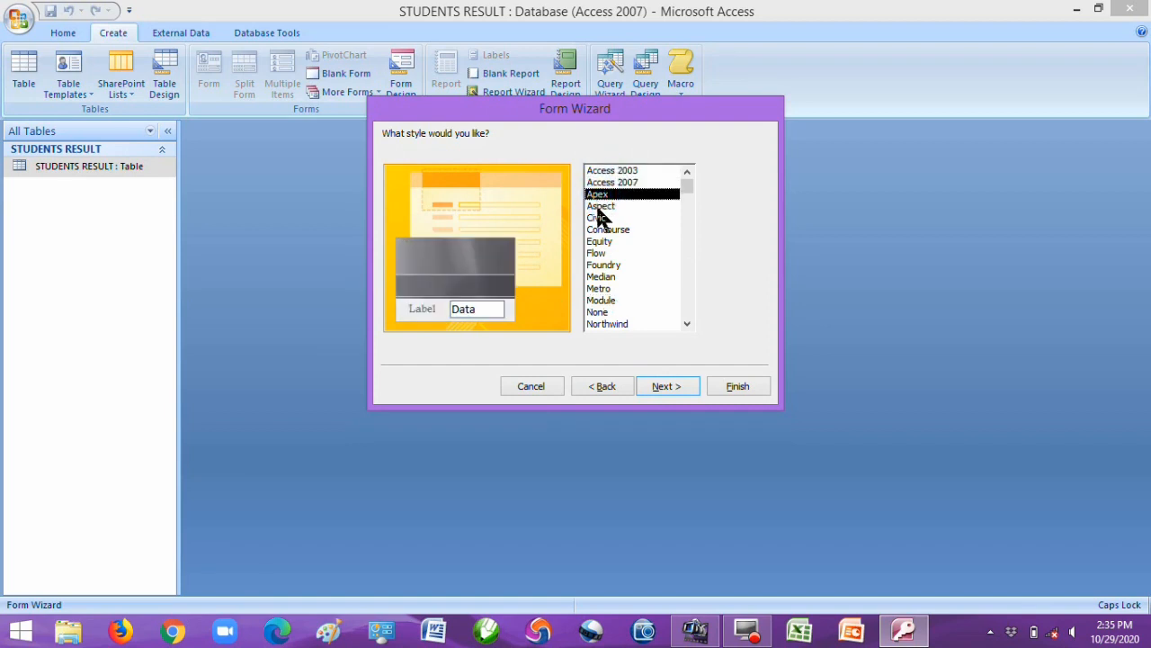
pyautogui.click(599, 218)
pyautogui.click(609, 231)
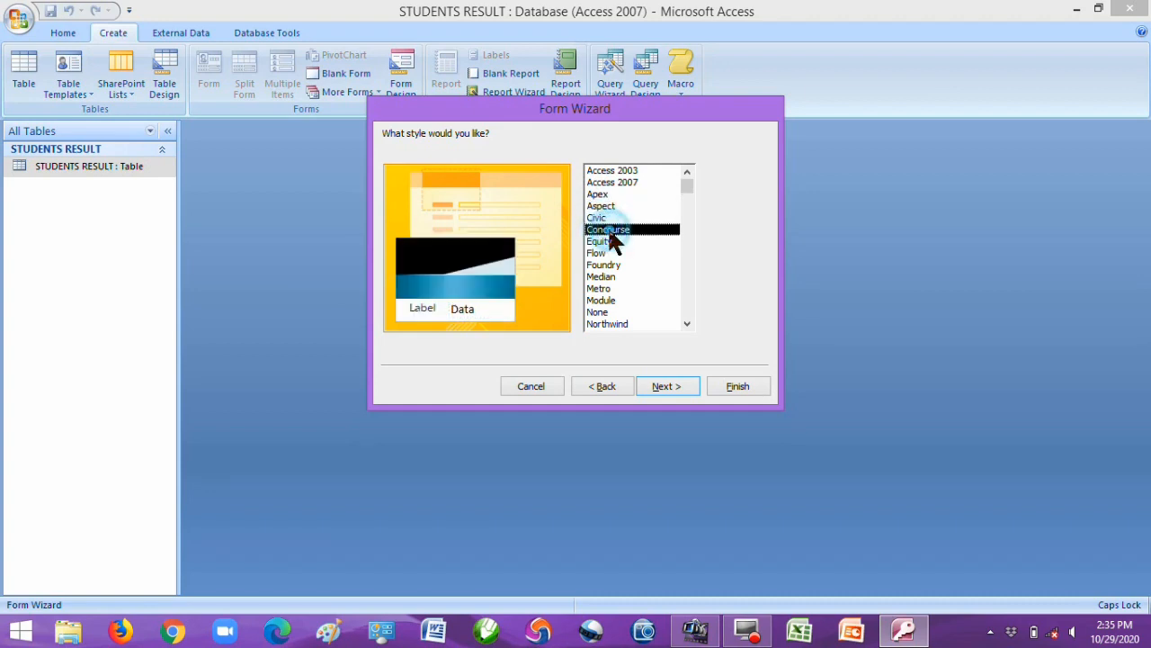
pyautogui.click(608, 241)
pyautogui.click(604, 253)
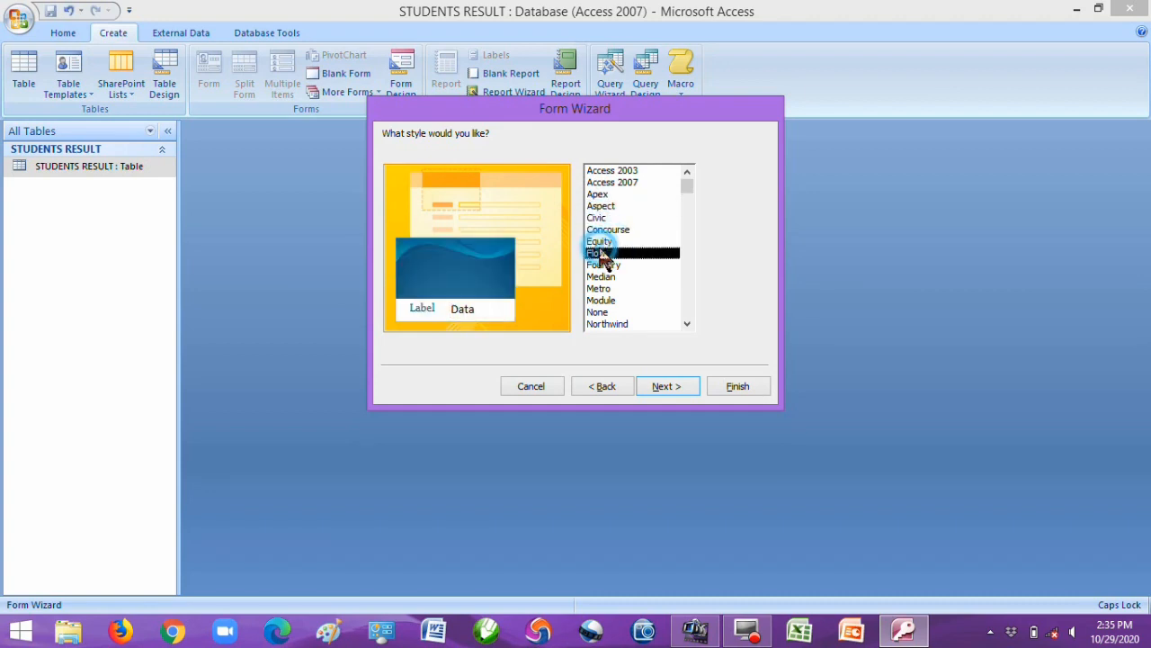
pyautogui.click(607, 266)
pyautogui.click(606, 277)
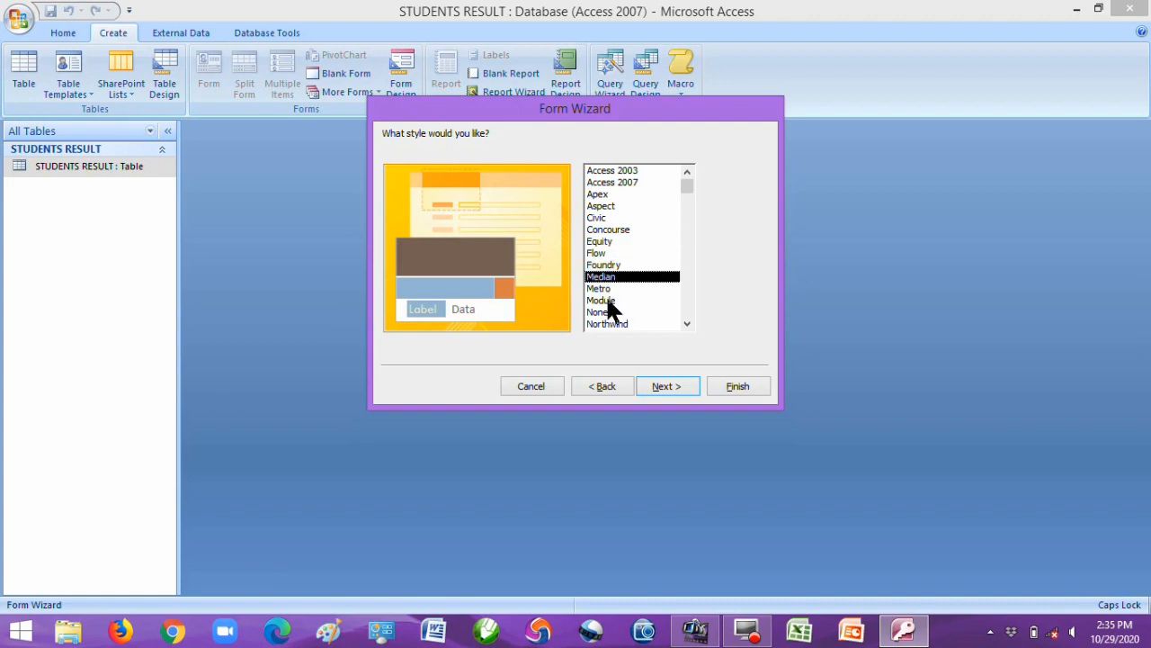
pyautogui.click(606, 289)
pyautogui.click(605, 300)
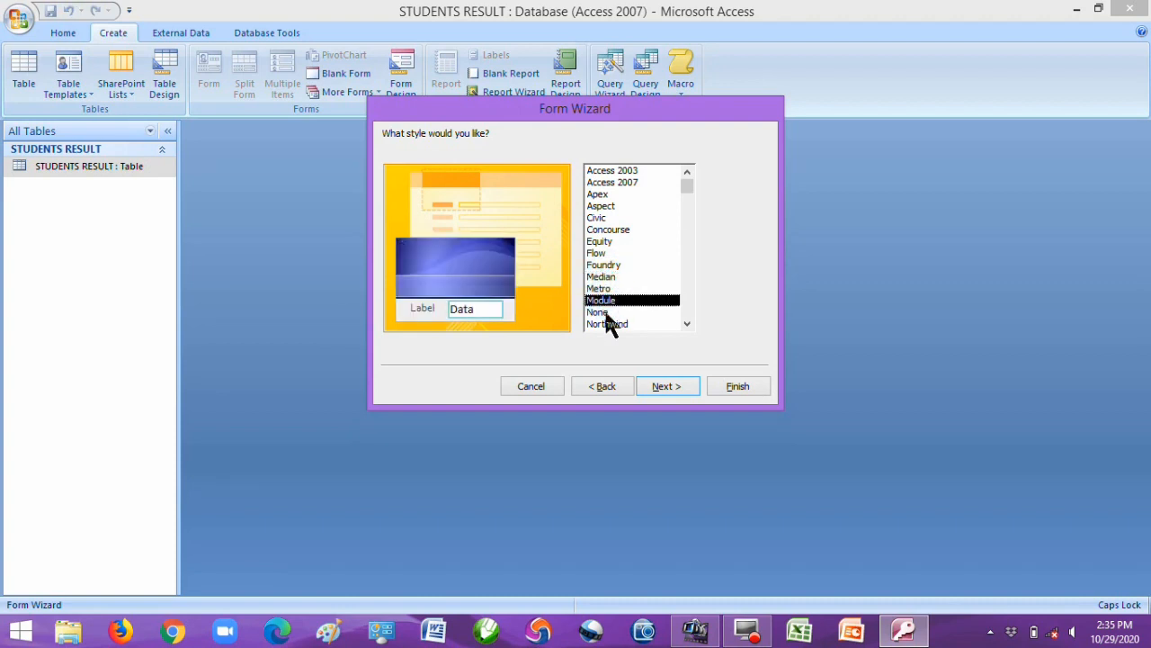
# Step: Preview more form styles further down the list, from Oriel through Windows Vista
pyautogui.click(687, 324)
pyautogui.click(688, 324)
pyautogui.click(688, 324)
pyautogui.click(688, 324)
pyautogui.click(687, 324)
pyautogui.click(687, 324)
pyautogui.click(687, 324)
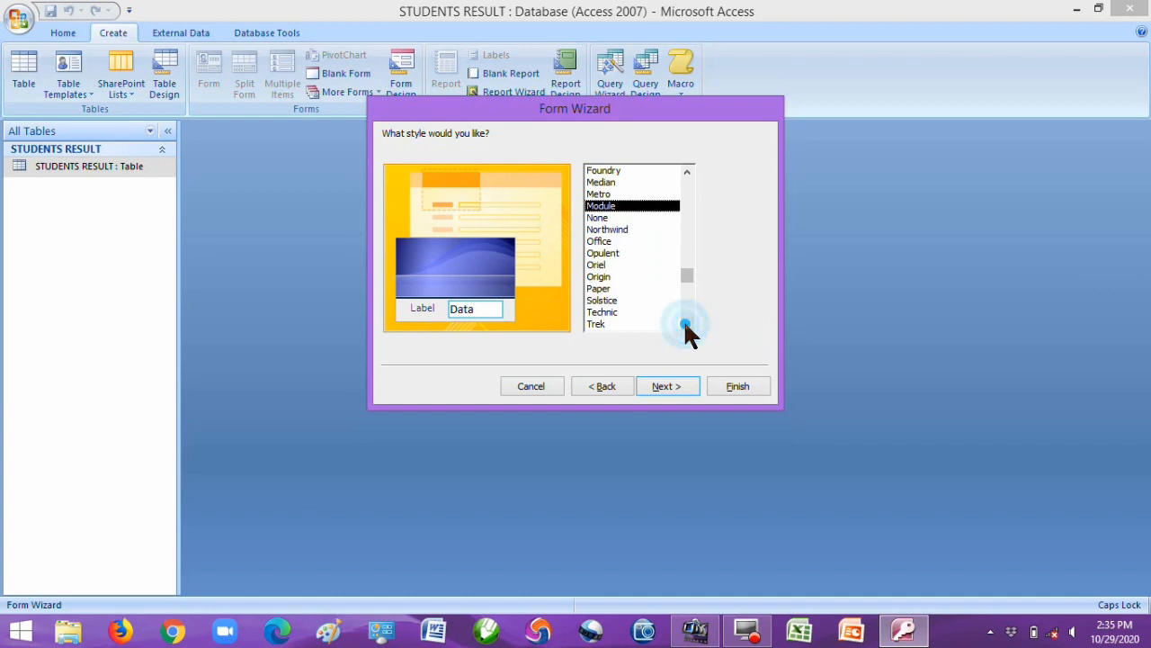
pyautogui.click(687, 324)
pyautogui.click(597, 253)
pyautogui.click(599, 264)
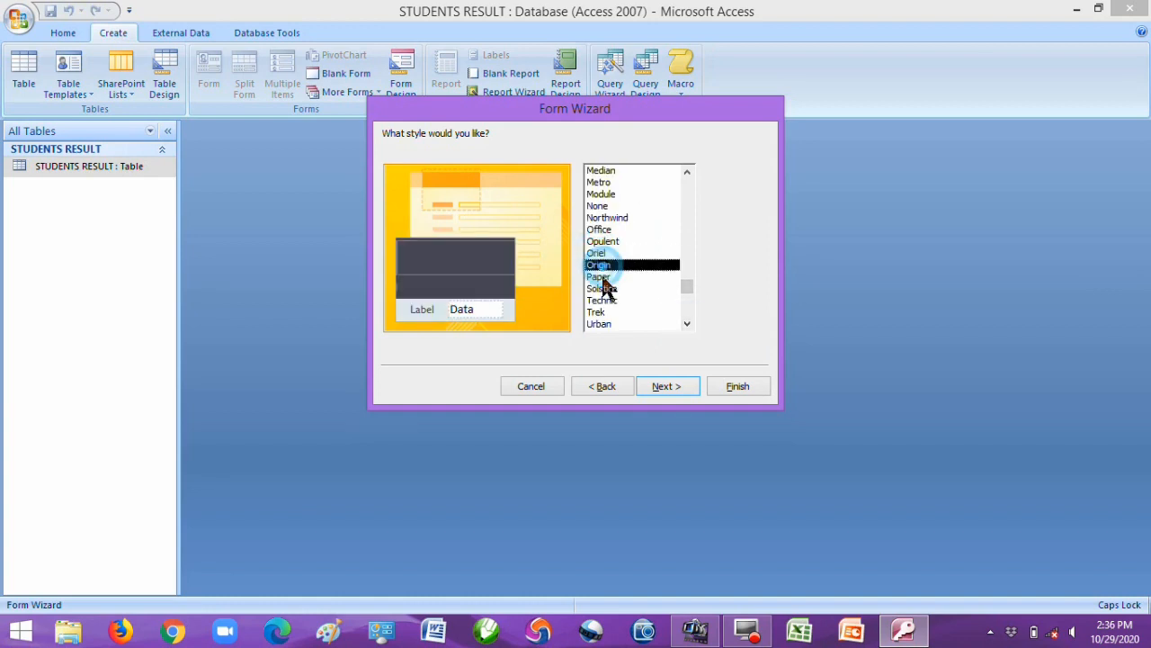
pyautogui.click(600, 288)
pyautogui.click(602, 300)
pyautogui.click(598, 312)
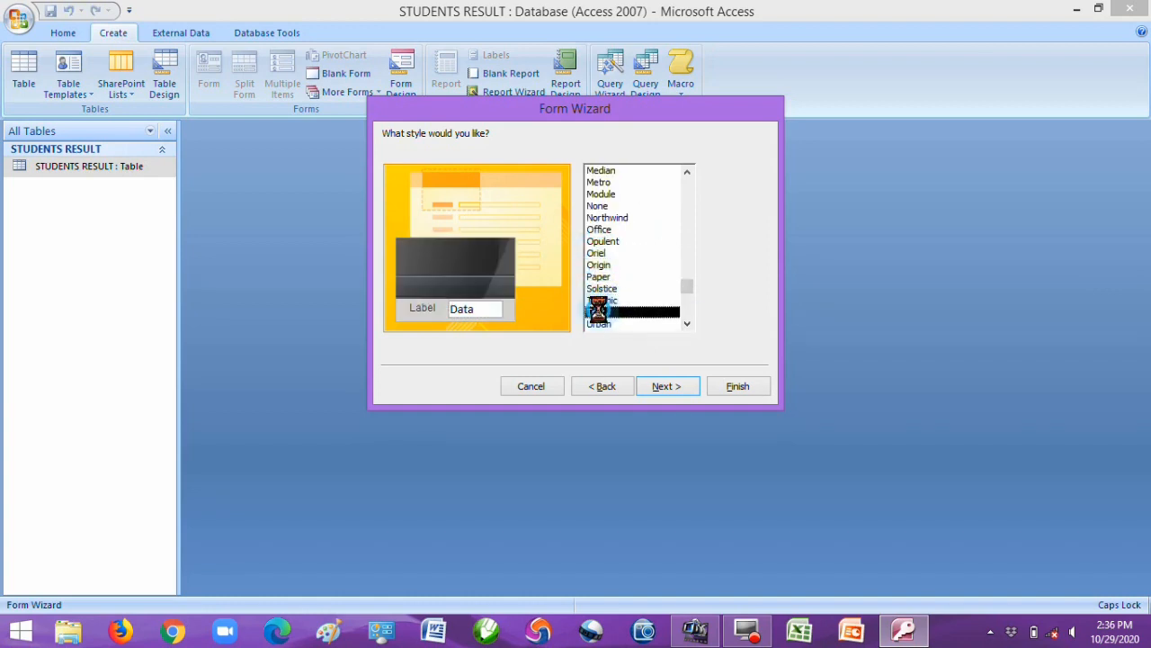
pyautogui.click(597, 323)
pyautogui.click(687, 324)
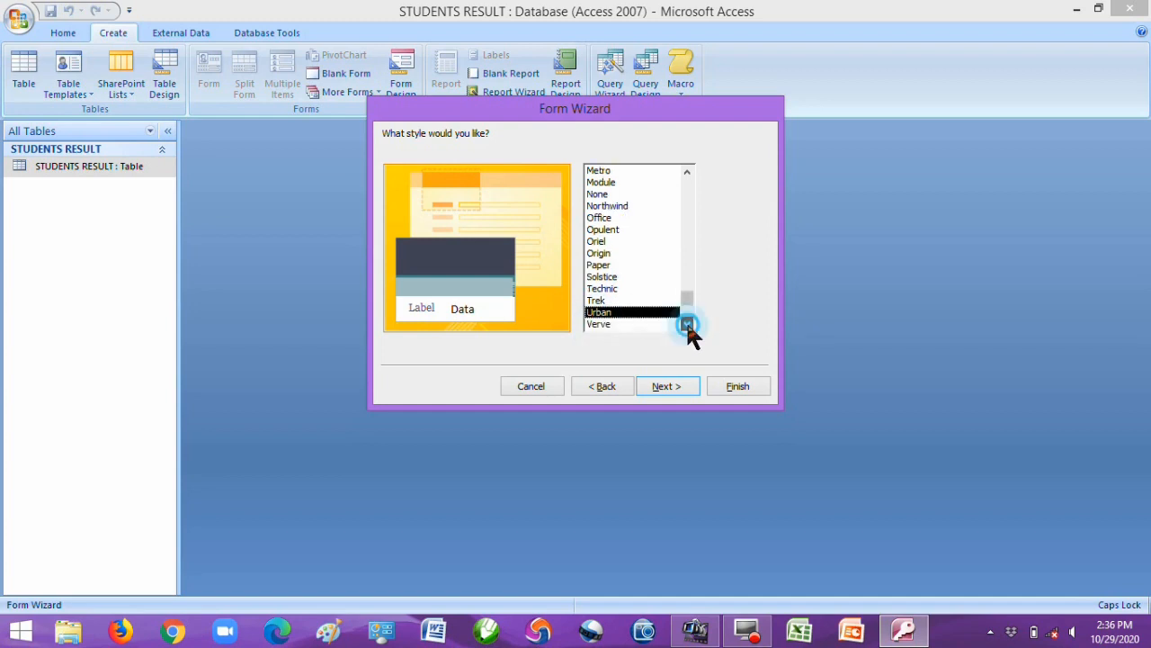
pyautogui.click(687, 324)
pyautogui.click(607, 313)
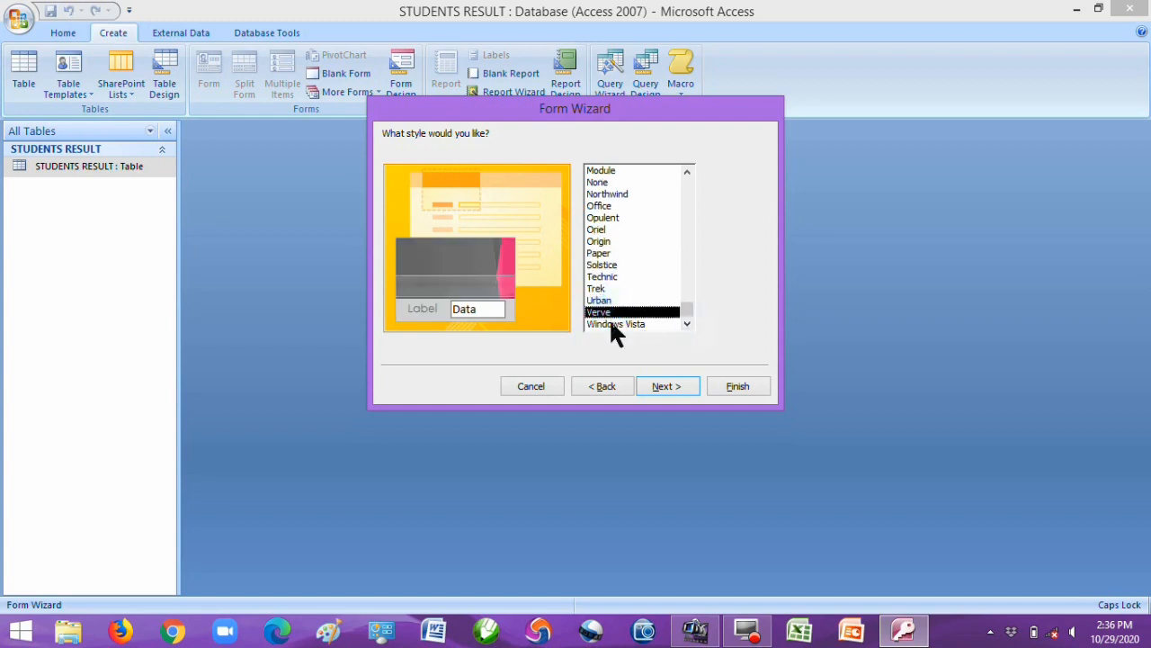
pyautogui.click(615, 325)
# Step: Choose the Solstice style for the form and continue to the title settings
pyautogui.click(605, 266)
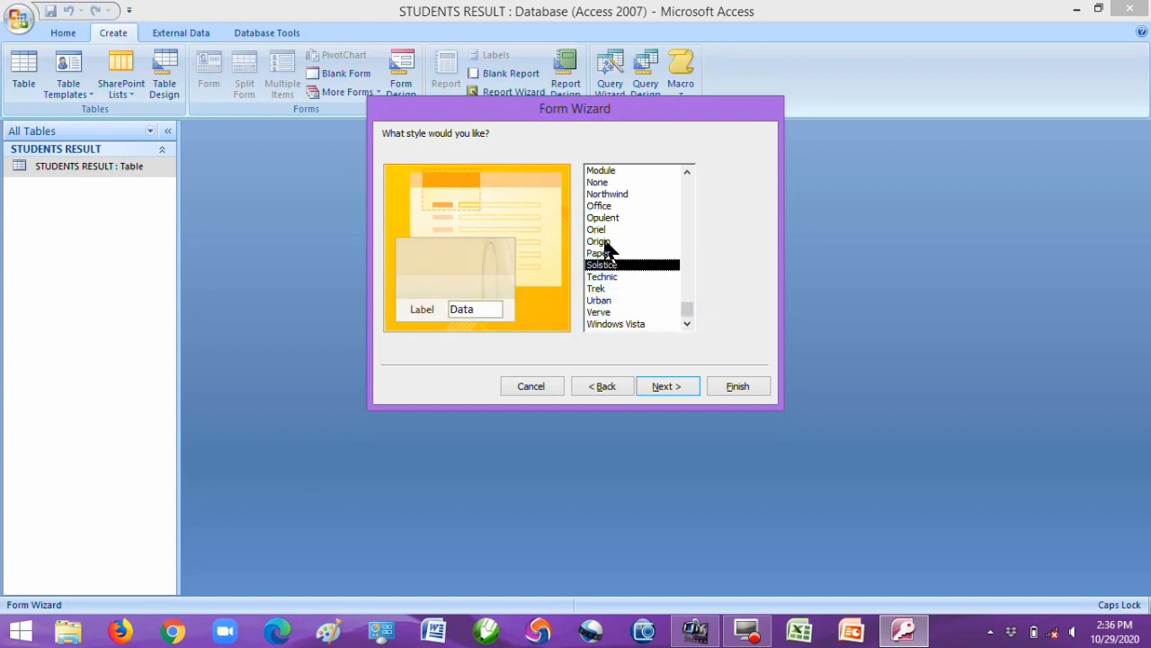
pyautogui.click(670, 389)
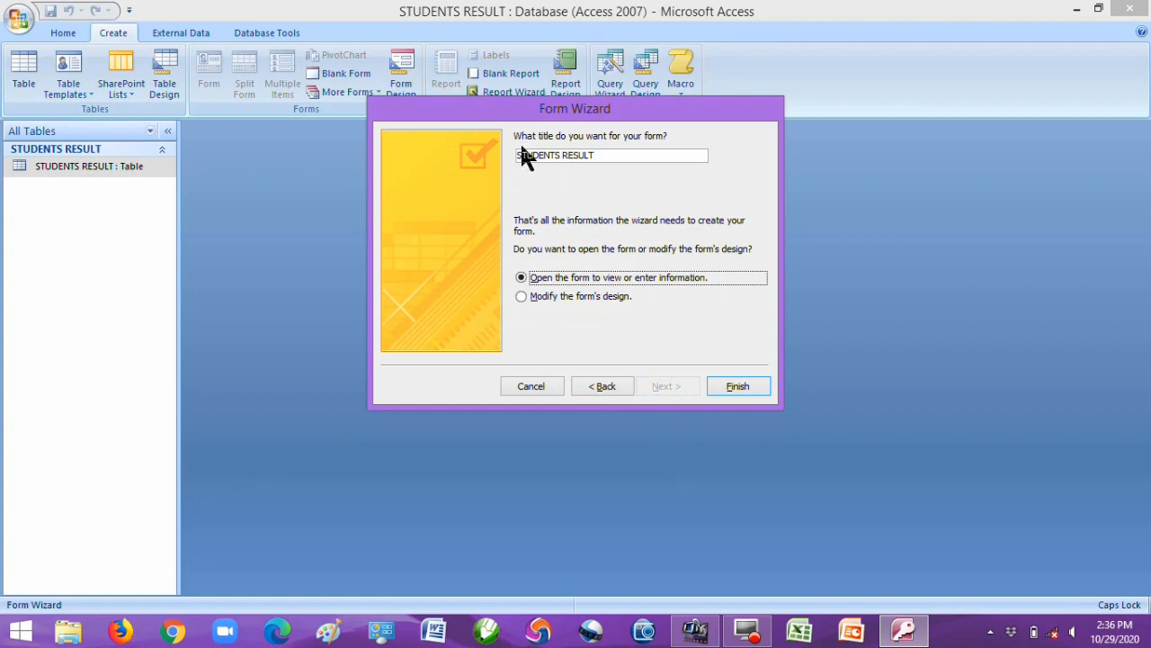
# Step: Title the form FORM FOR JSS2 and finish the wizard with the form opened for viewing or entering information
pyautogui.click(600, 156)
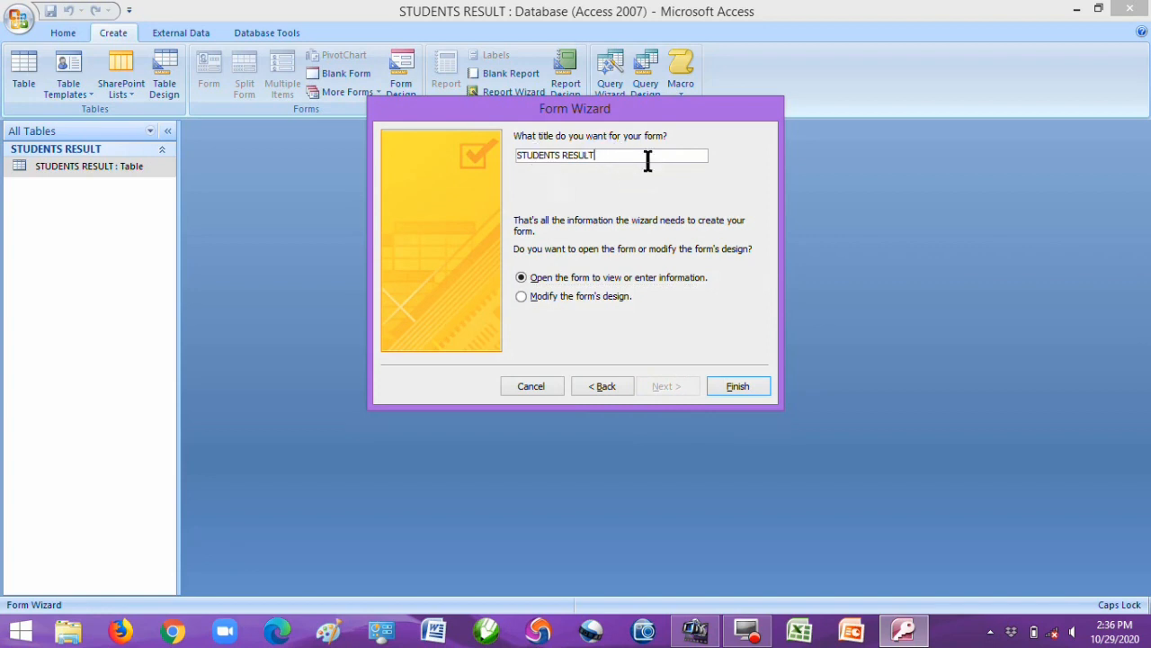
pyautogui.write('FORM')
pyautogui.moveTo(644, 157); pyautogui.dragTo(519, 155)
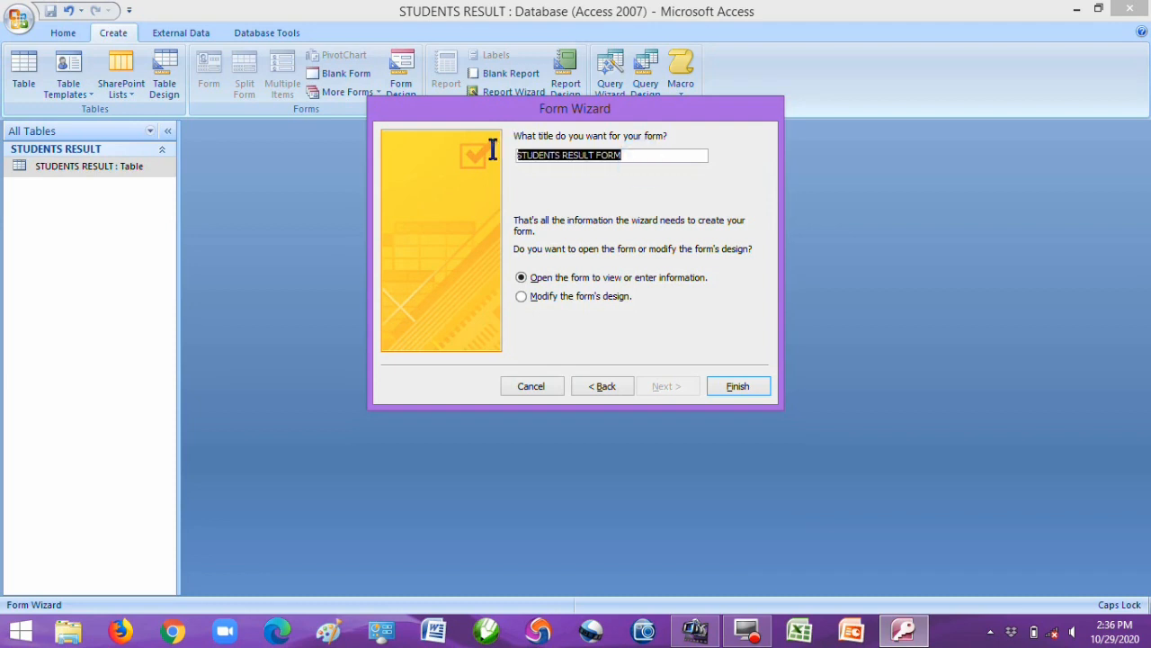
pyautogui.write('F')
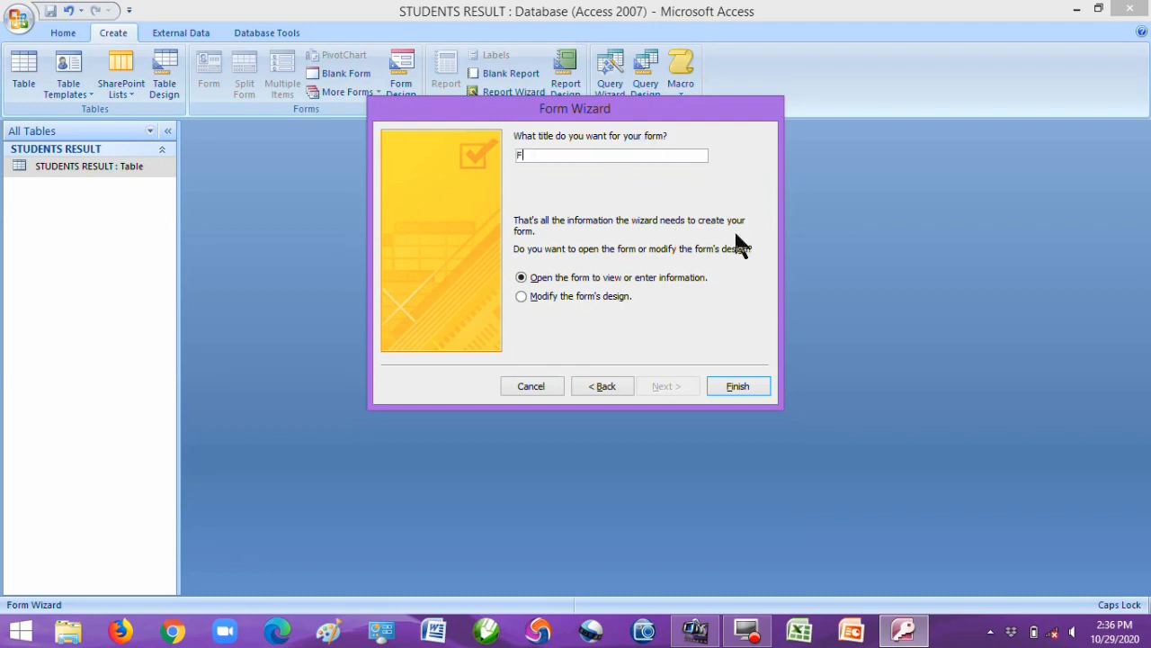
pyautogui.write('ORM FOR JSS2')
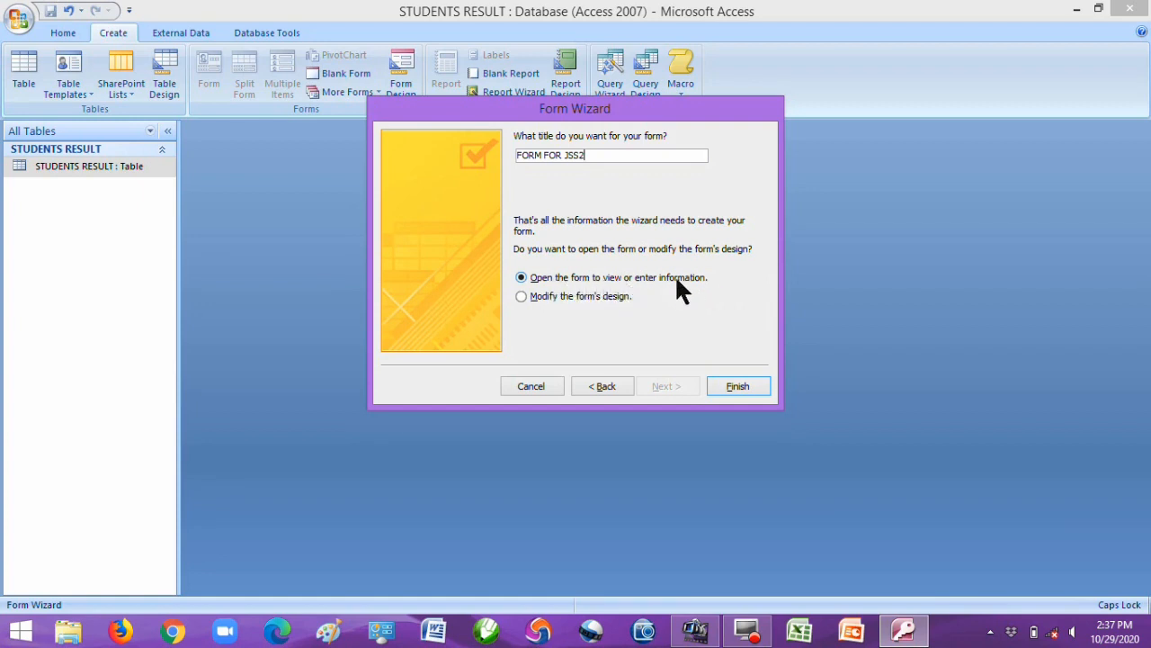
pyautogui.click(737, 387)
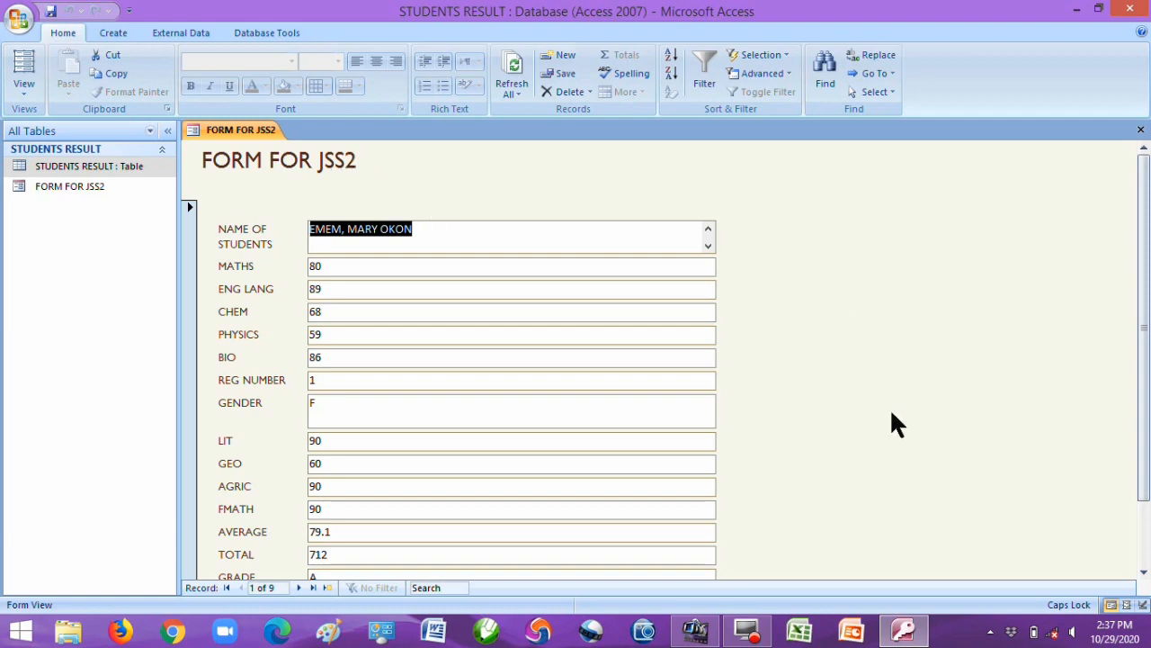
pyautogui.scroll(-1, 1149, 396)
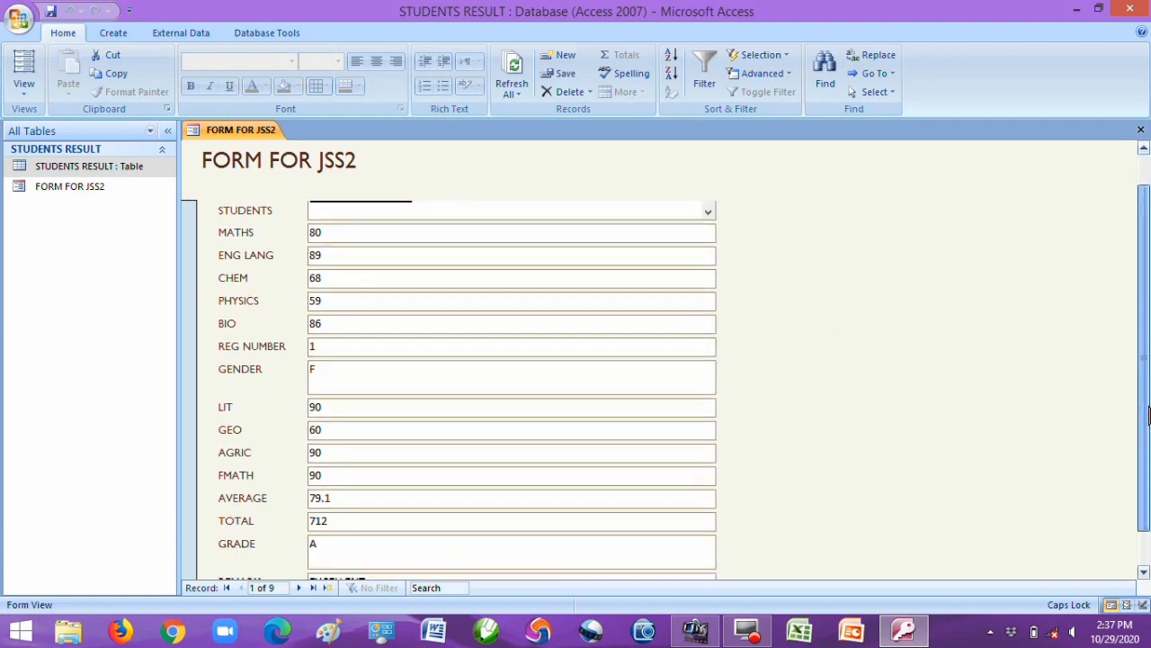
# Step: Look through the fields of the first student record in FORM FOR JSS2, from NAME OF STUDENTS down to REMARK
pyautogui.scroll(1, 1149, 396)
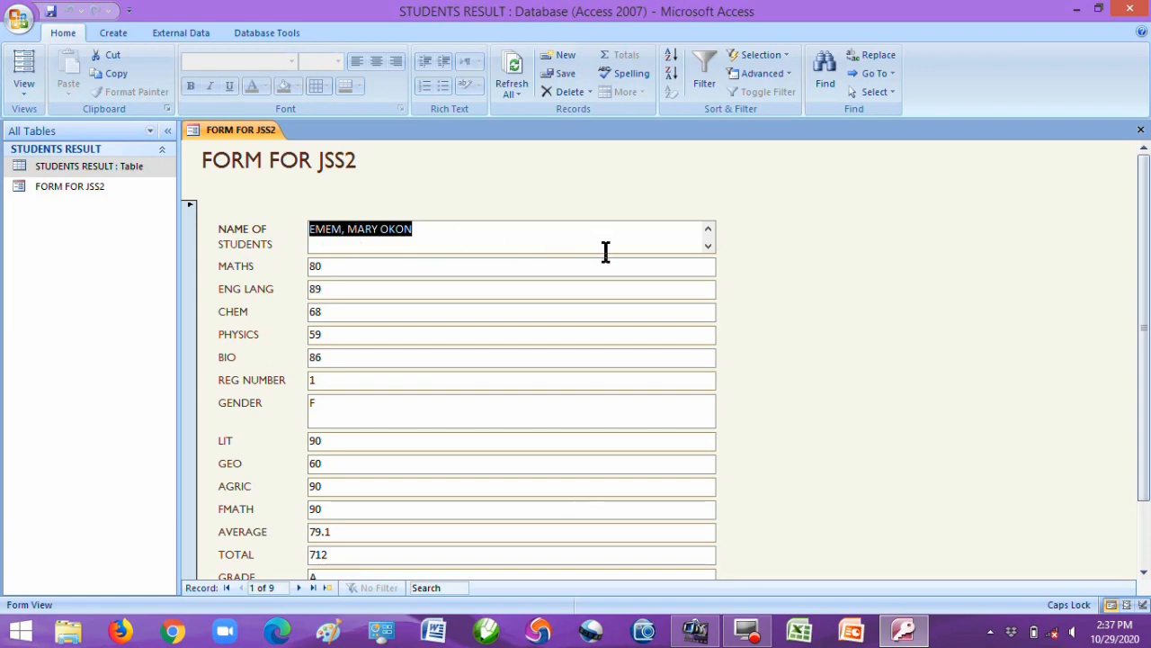
pyautogui.click(708, 246)
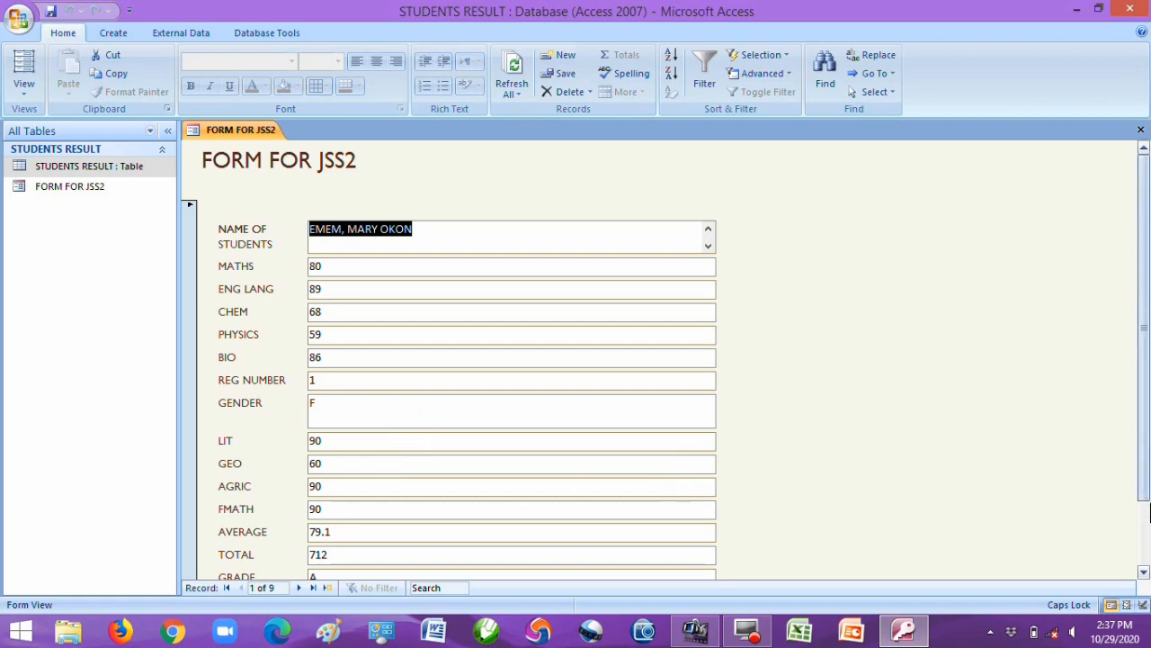
pyautogui.moveTo(1149, 444); pyautogui.dragTo(1149, 536)
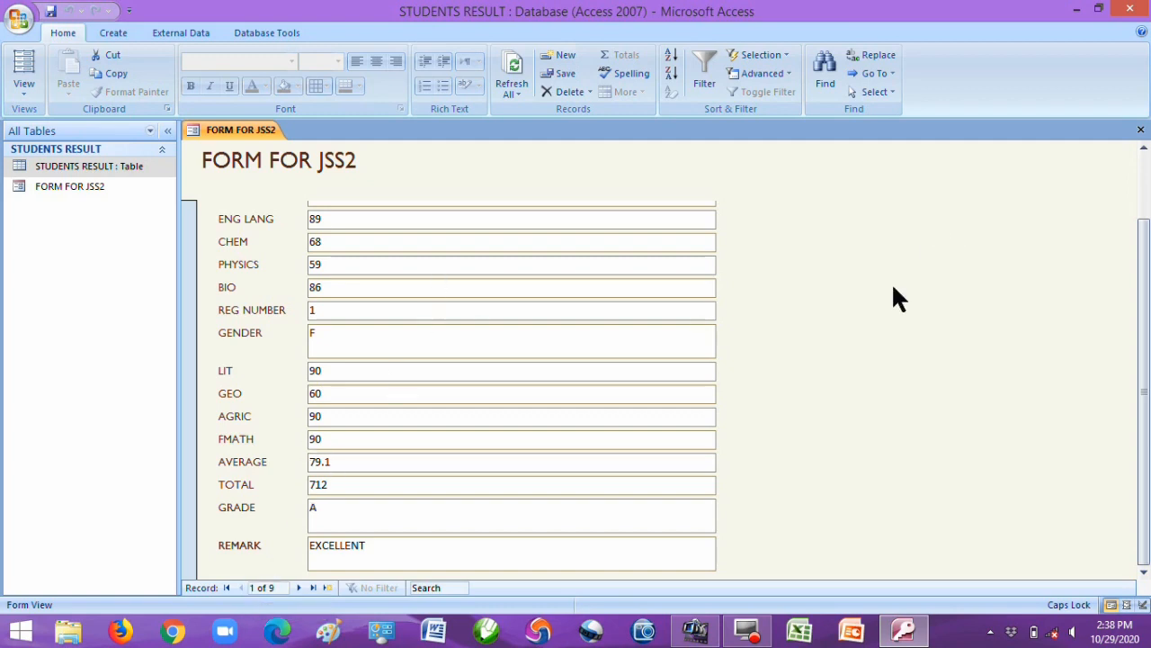
pyautogui.moveTo(1145, 292); pyautogui.dragTo(1145, 227)
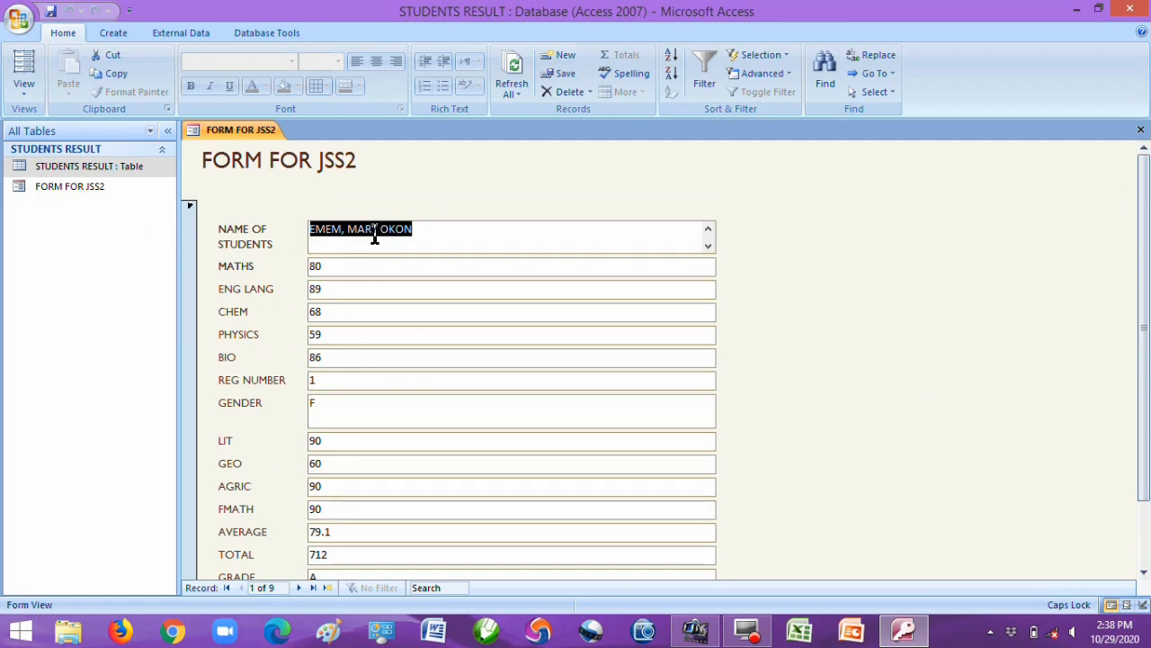
# Step: Go to the second student record and look through its fields
pyautogui.click(302, 589)
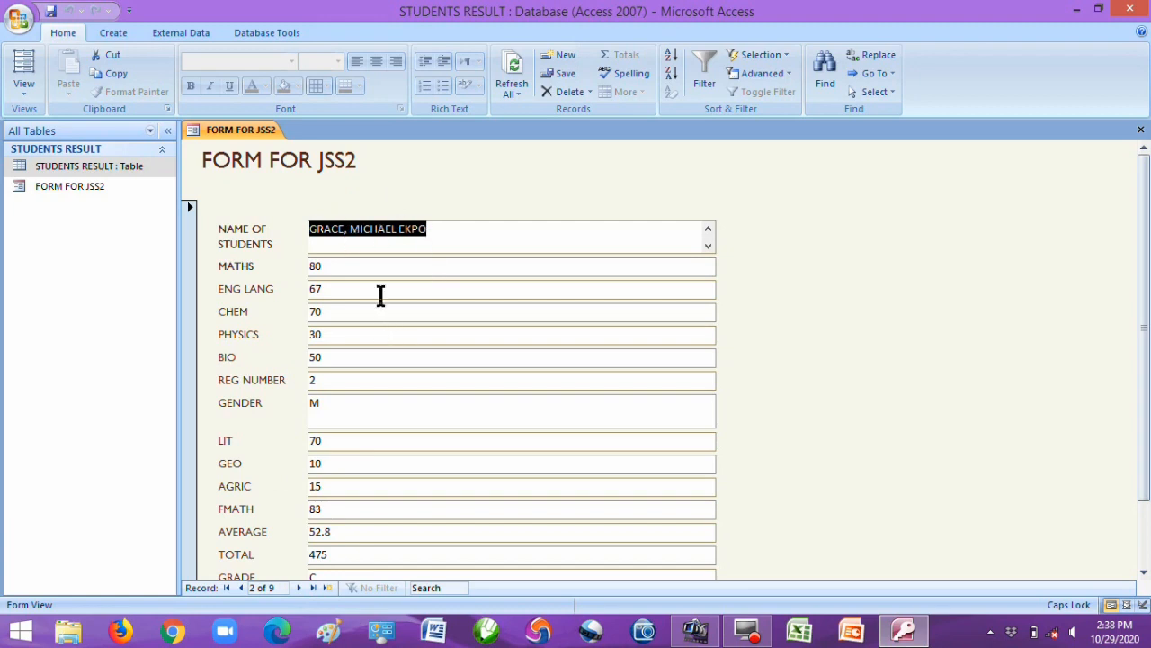
pyautogui.moveTo(1147, 278); pyautogui.dragTo(1147, 450)
pyautogui.moveTo(1144, 360); pyautogui.dragTo(1143, 274)
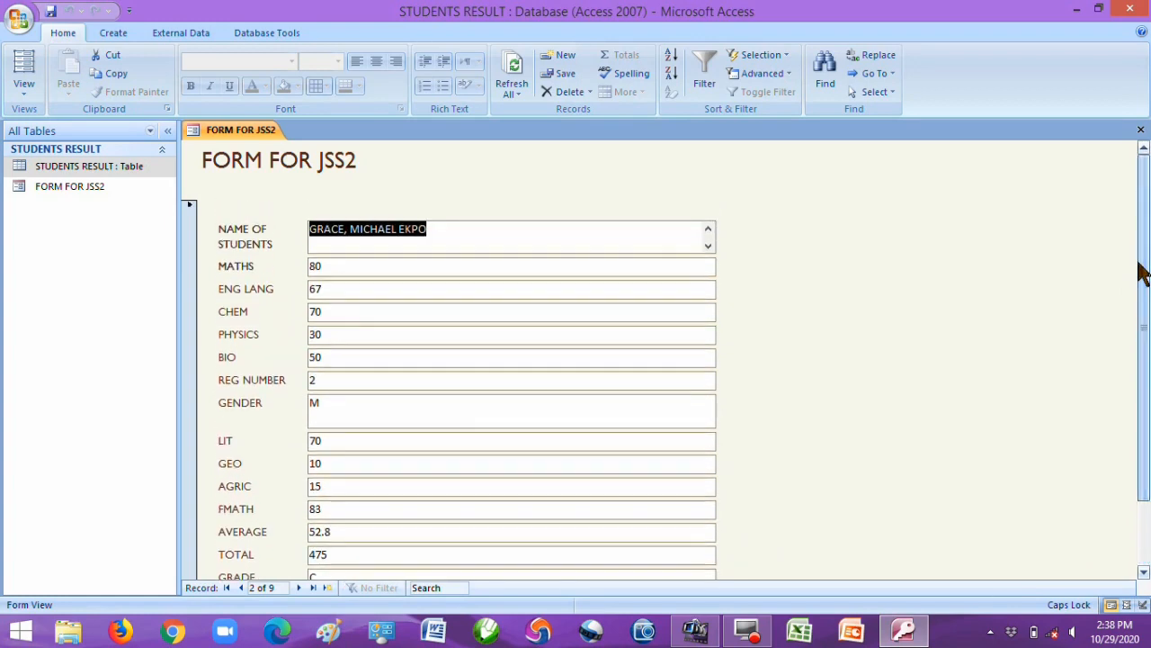
# Step: Move to the third student record and examine its scores, grade and remark
pyautogui.click(298, 587)
pyautogui.scroll(-3, 1141, 249)
pyautogui.scroll(3, 1141, 244)
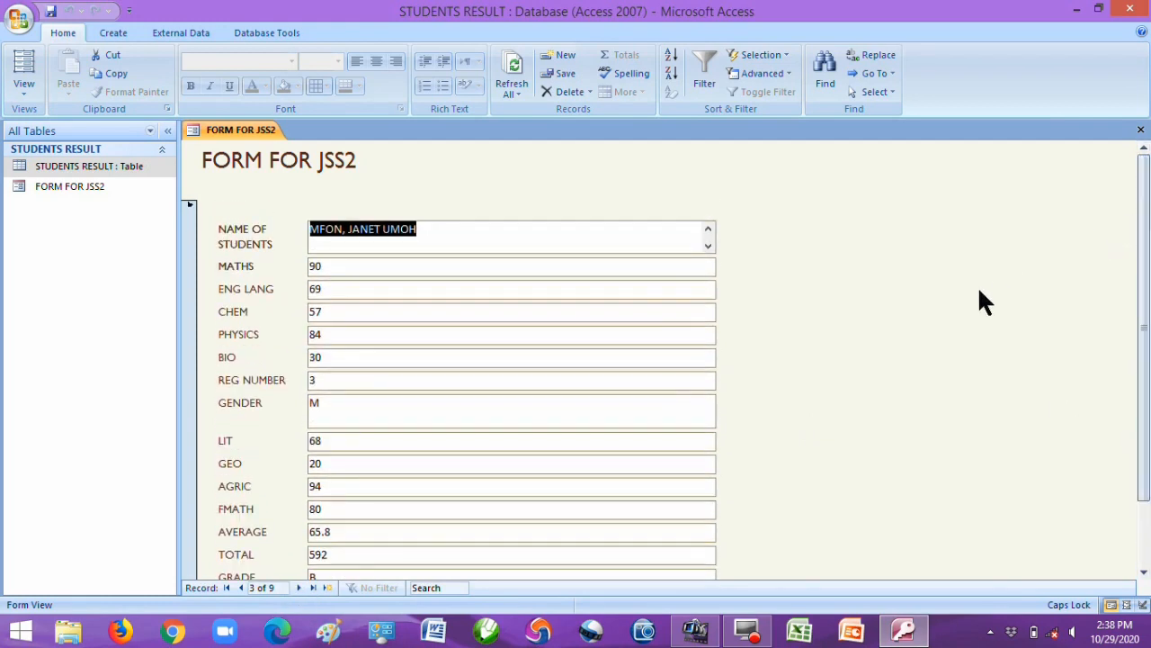
pyautogui.scroll(-3, 1141, 226)
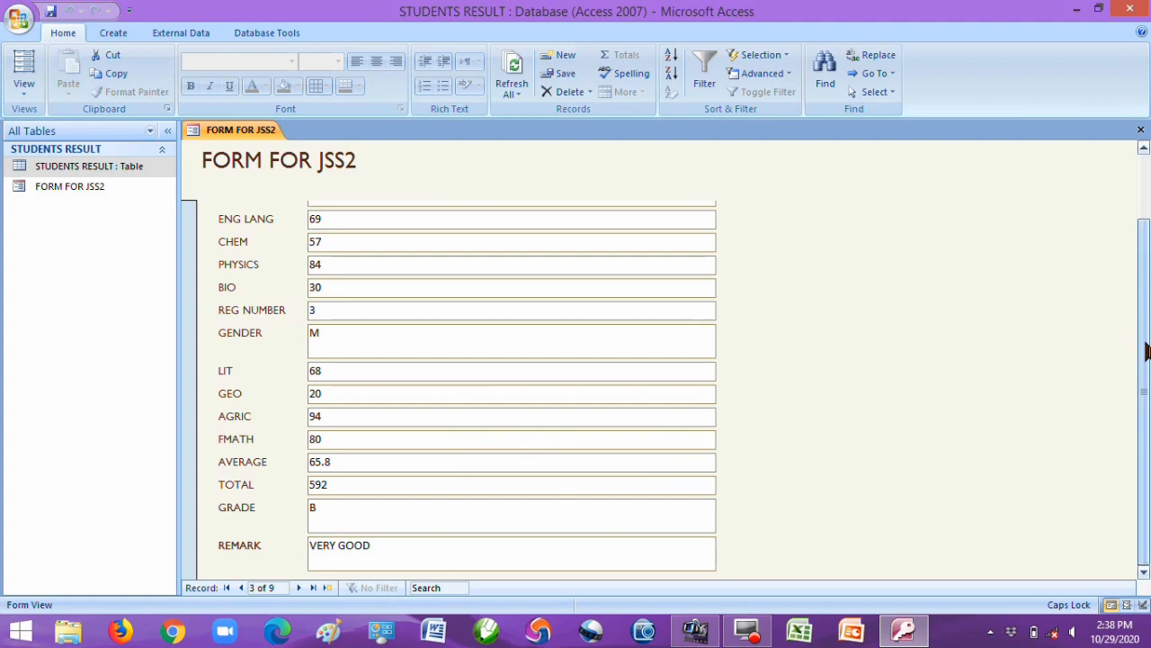
pyautogui.moveTo(1146, 351); pyautogui.dragTo(1142, 207)
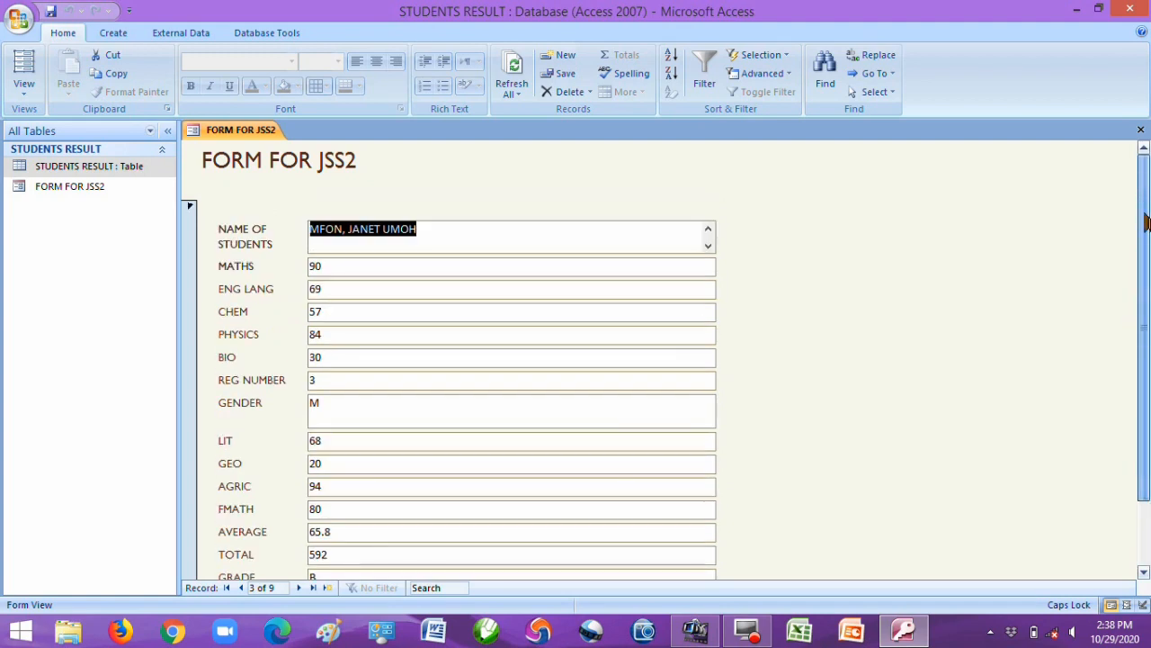
pyautogui.moveTo(1148, 274); pyautogui.dragTo(1147, 387)
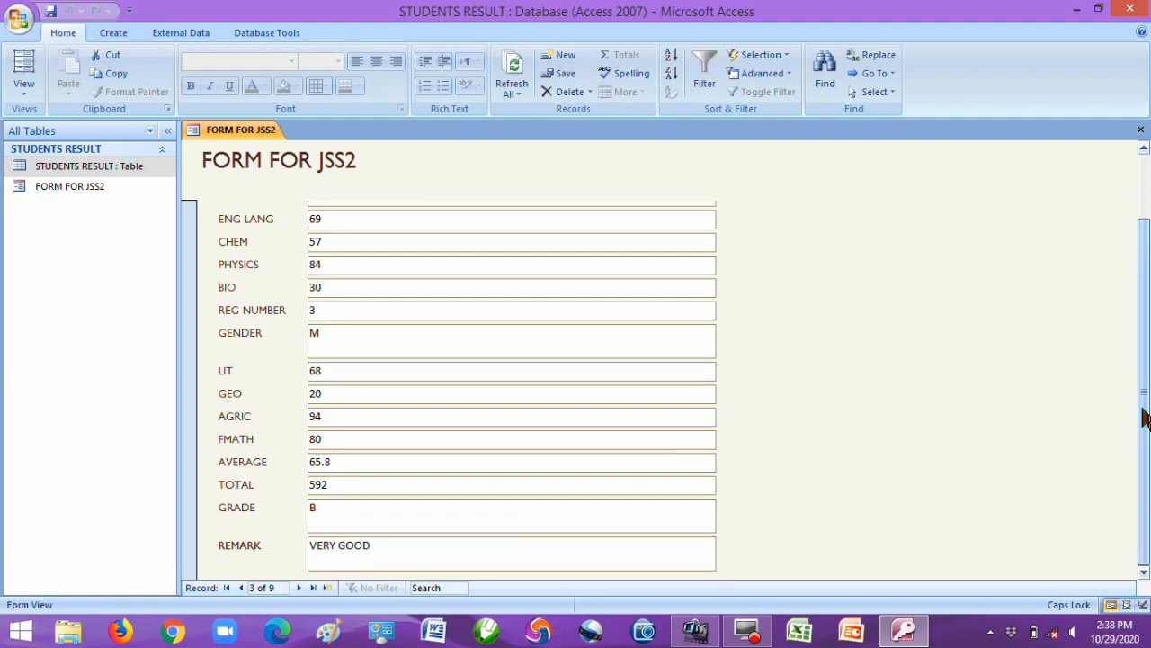
pyautogui.moveTo(1144, 401); pyautogui.dragTo(1143, 288)
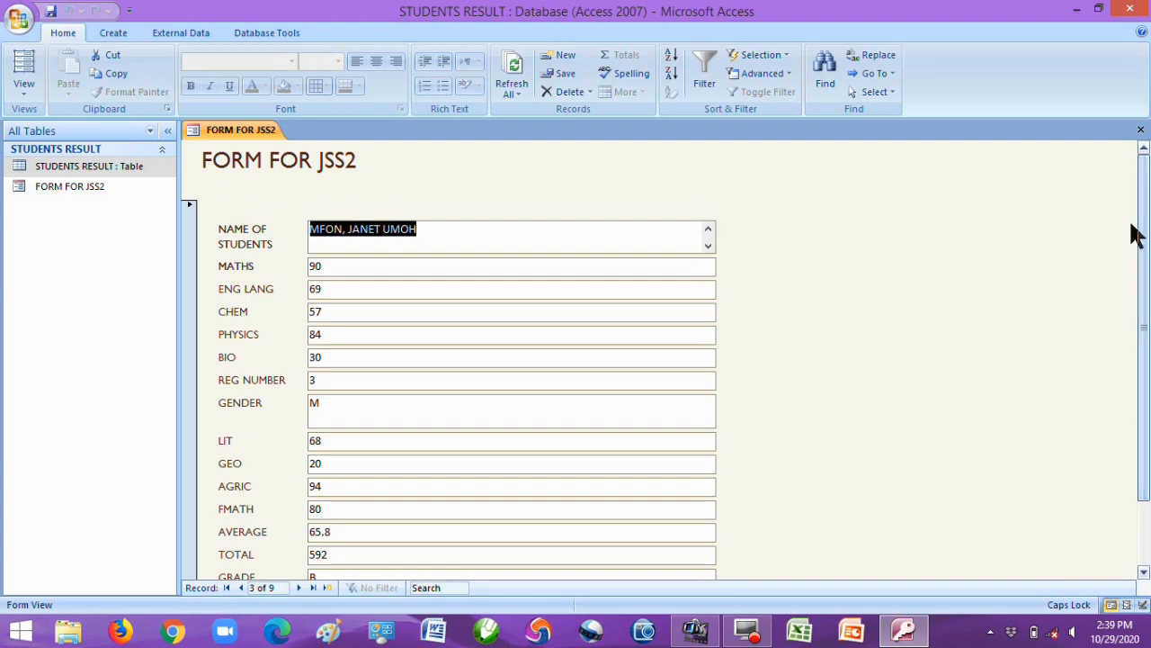
pyautogui.moveTo(1146, 227); pyautogui.dragTo(1144, 193)
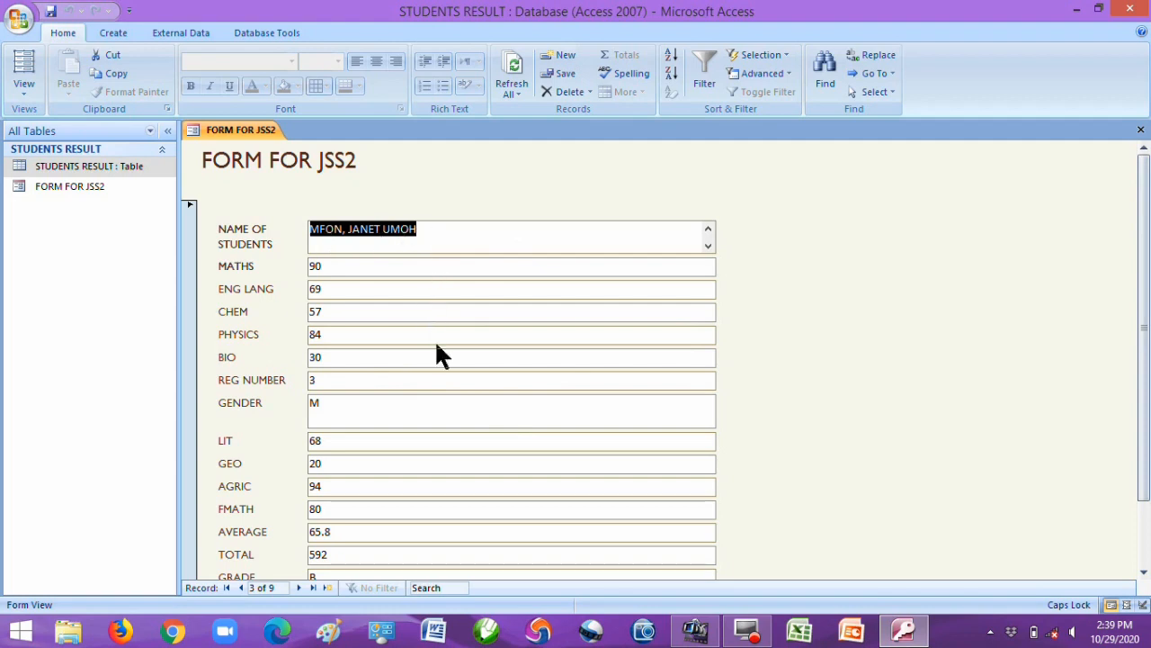
pyautogui.scroll(-2, 437, 346)
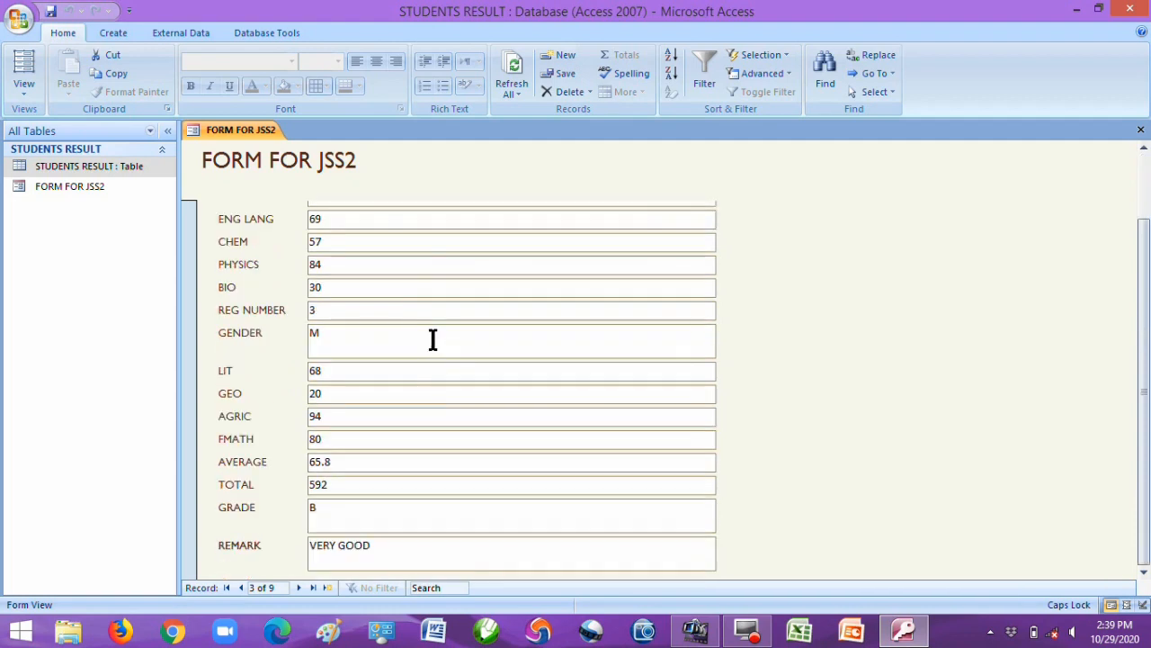
# Step: Return to the first student record to review it, and go to the last record
pyautogui.click(227, 588)
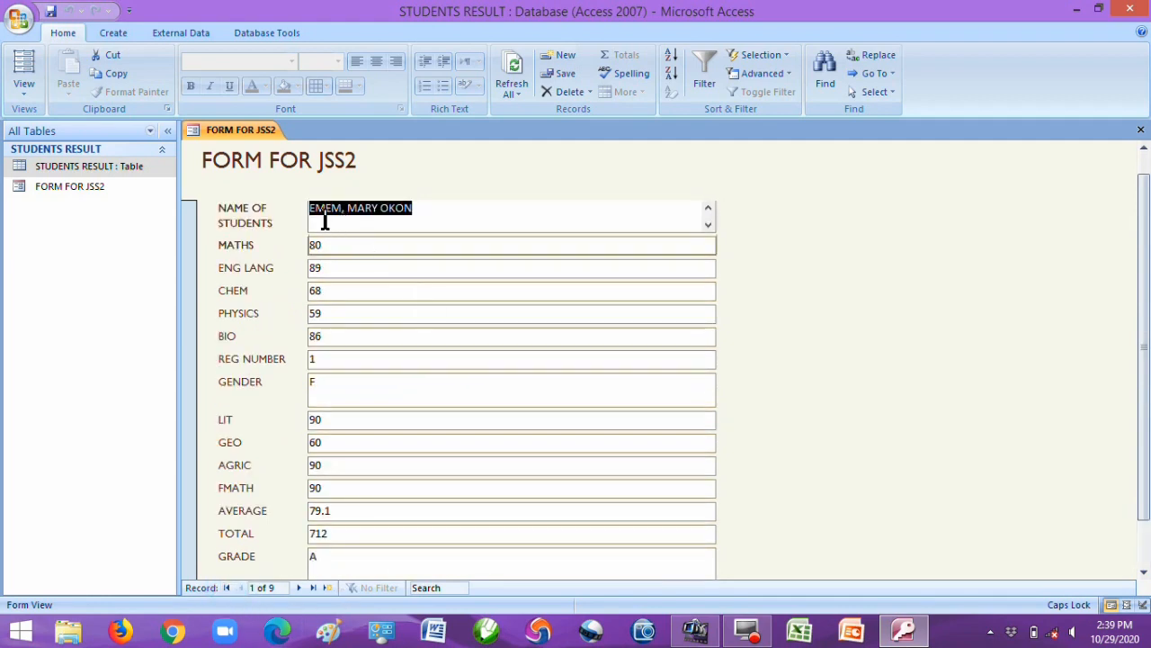
pyautogui.scroll(-1, 560, 335)
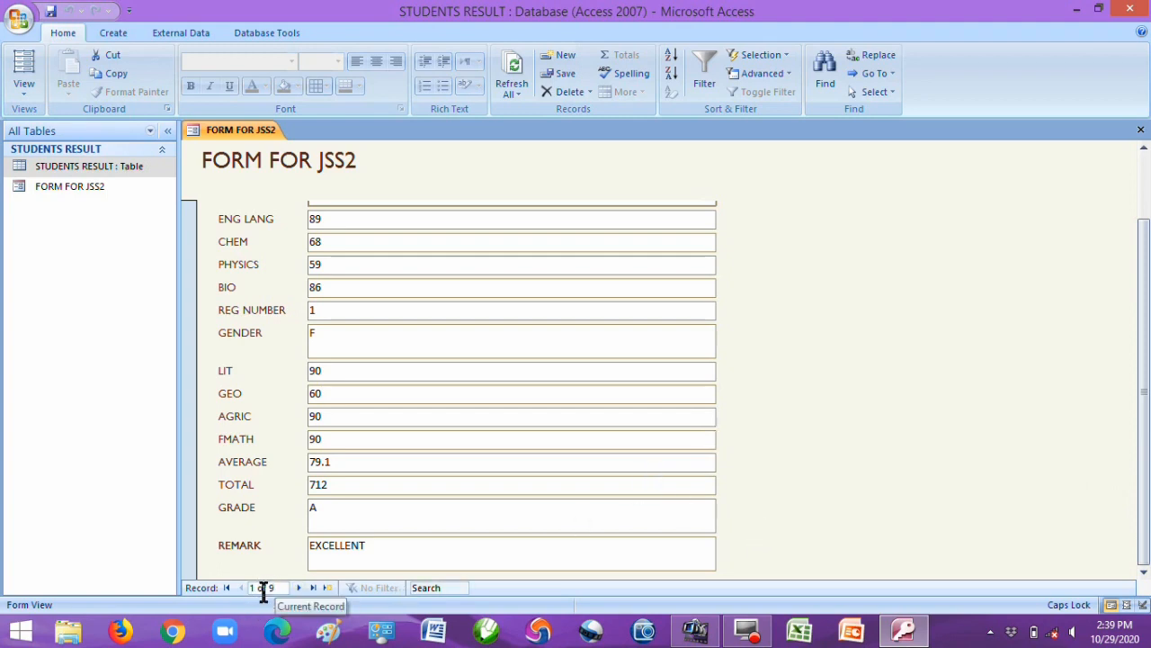
pyautogui.click(313, 587)
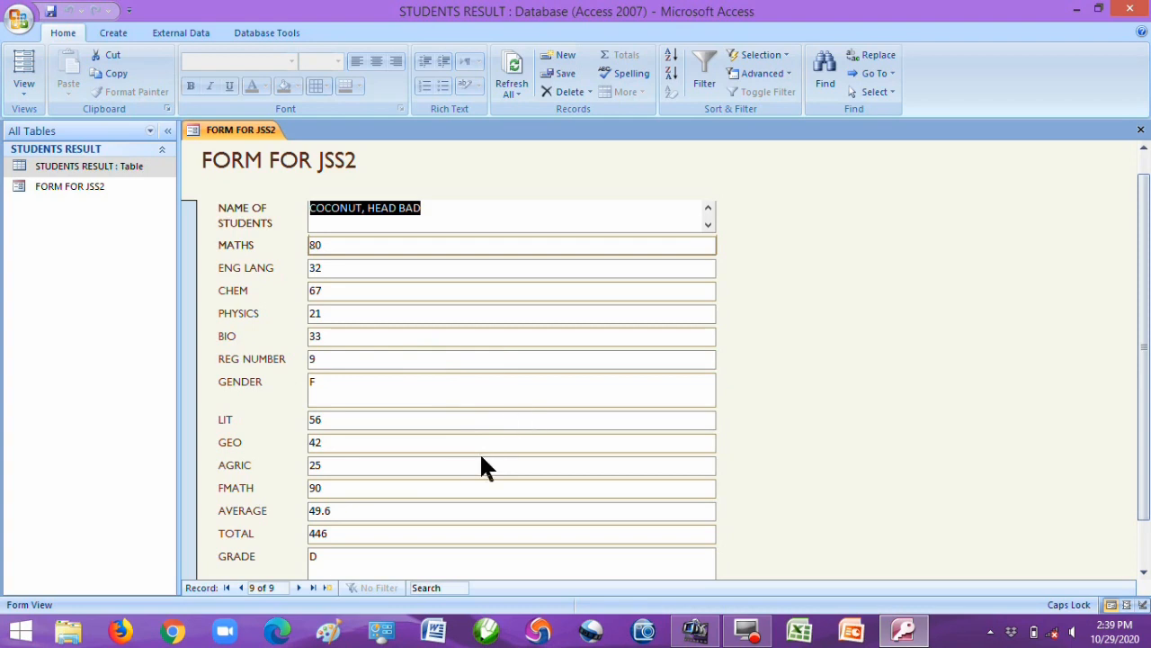
# Step: Jump directly to record 5 by its record number
pyautogui.click(261, 587)
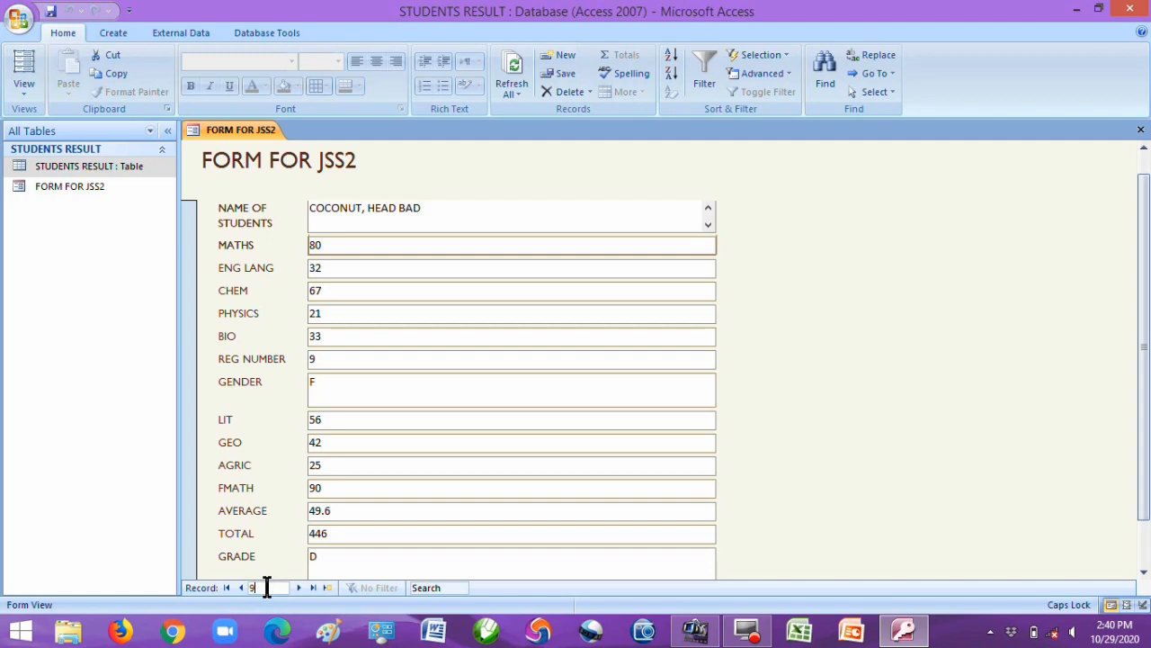
pyautogui.press('BackSpace')
pyautogui.write('5')
pyautogui.press('Return')
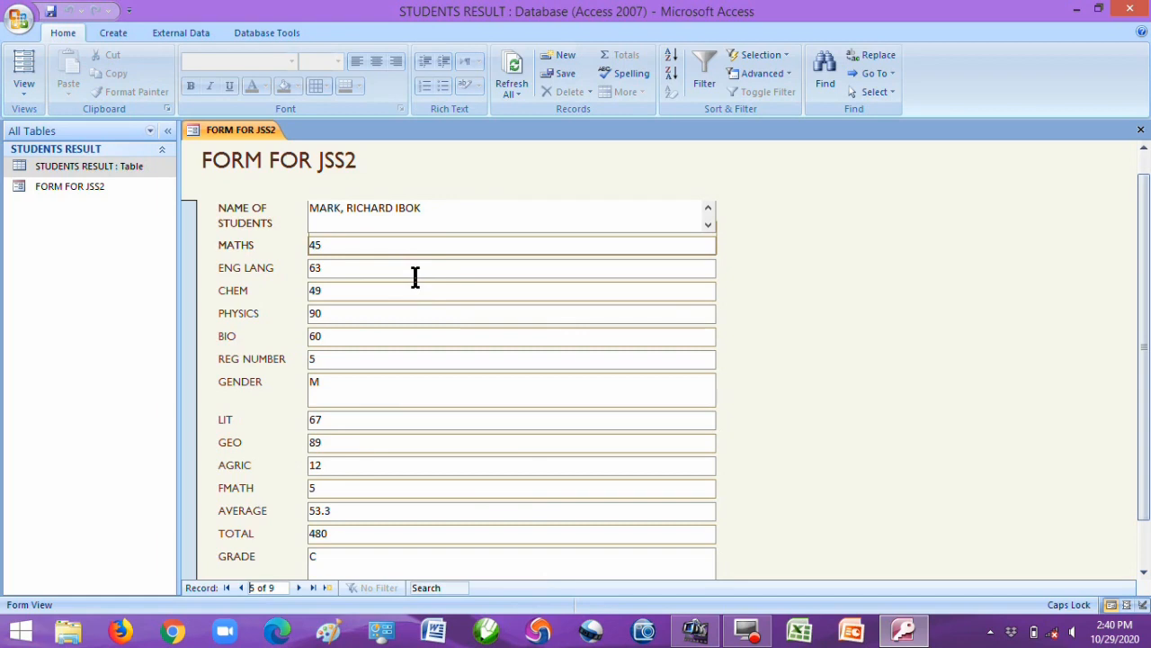
# Step: Close FORM FOR JSS2 and reopen it from the database's object list
pyautogui.click(1141, 131)
pyautogui.click(79, 187)
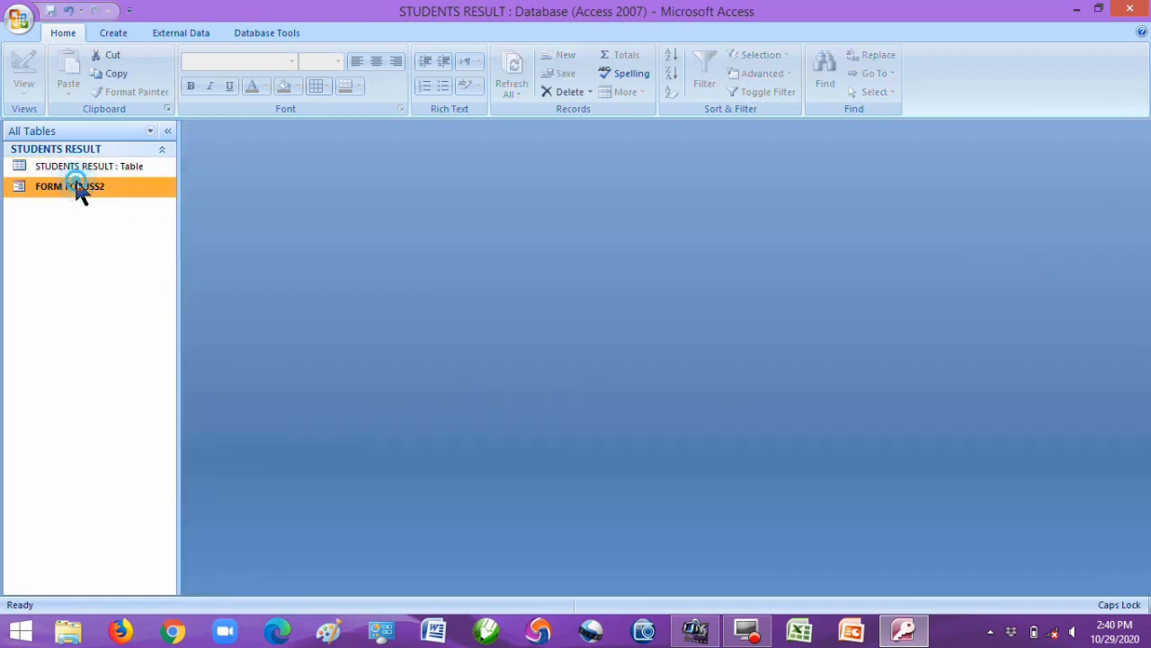
pyautogui.doubleClick(75, 189)
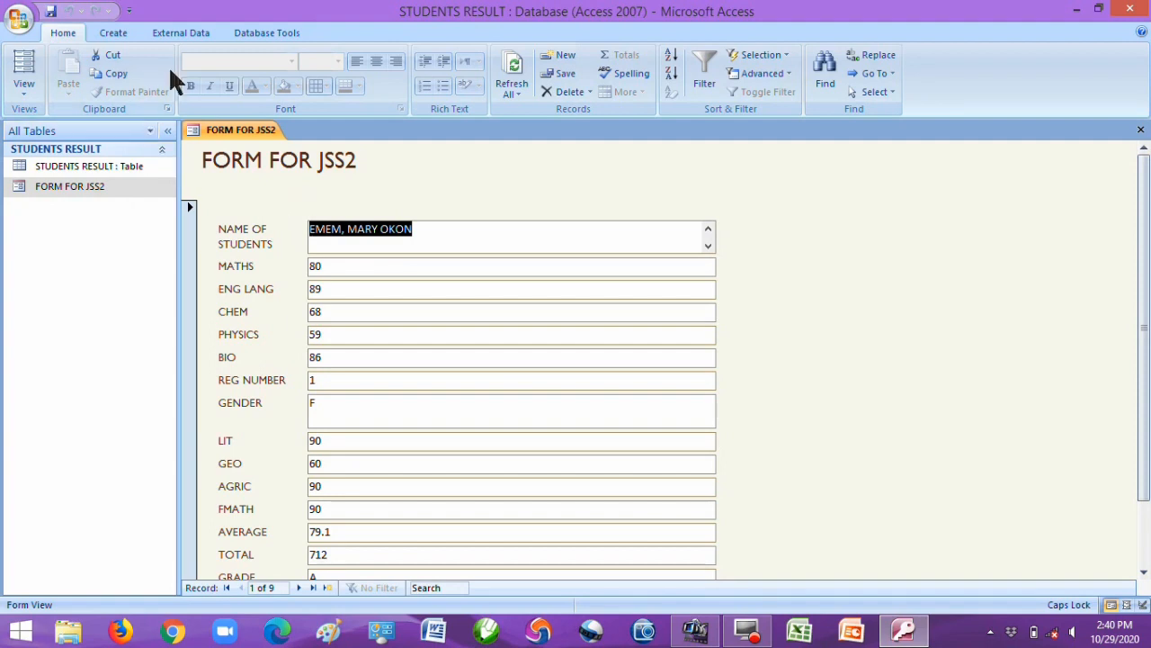
# Step: Start the Report Wizard on the STUDENTS RESULT table and include all available fields in the report
pyautogui.click(119, 35)
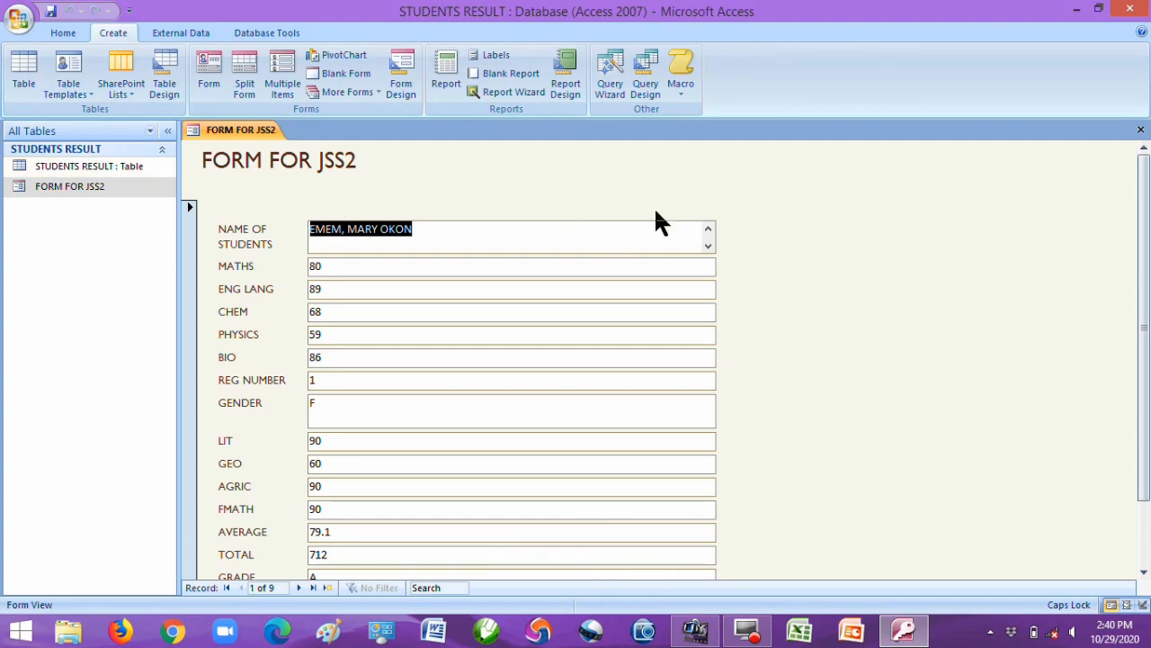
pyautogui.click(509, 93)
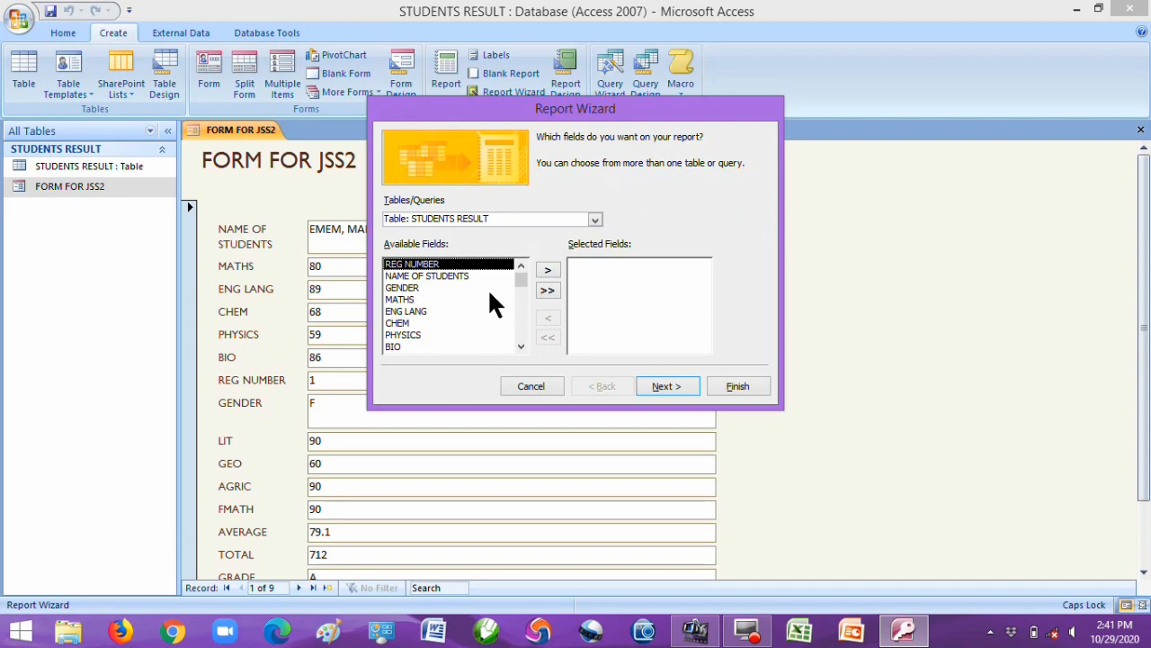
pyautogui.click(548, 290)
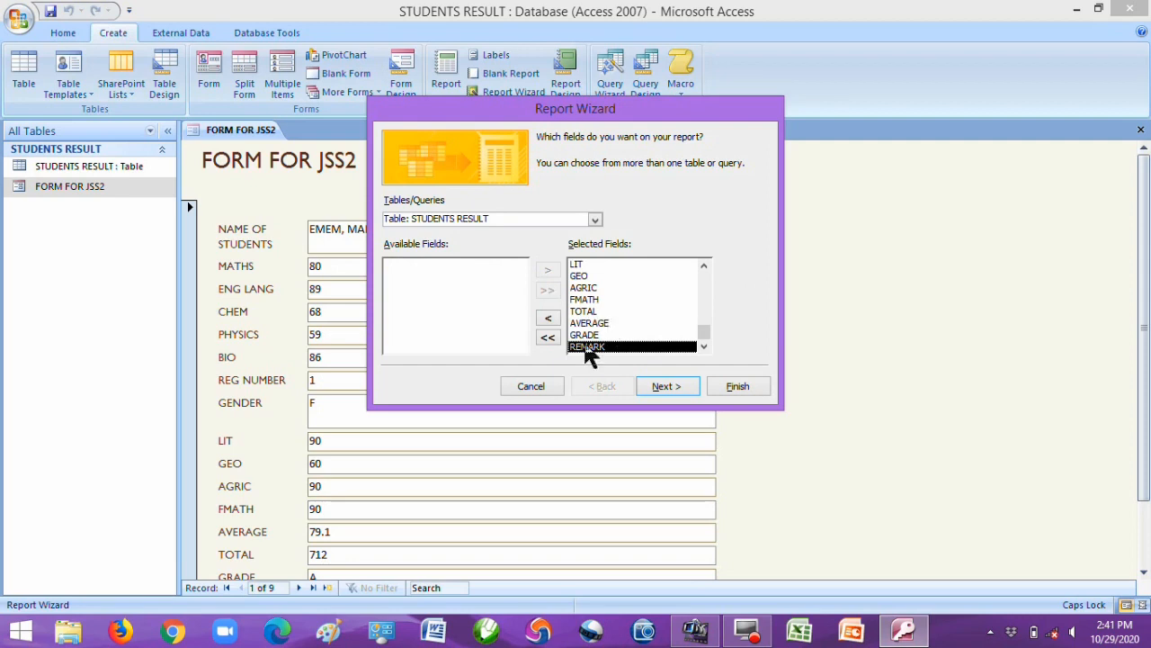
# Step: Continue to the report's layout settings without adding any grouping level or sort order
pyautogui.click(678, 384)
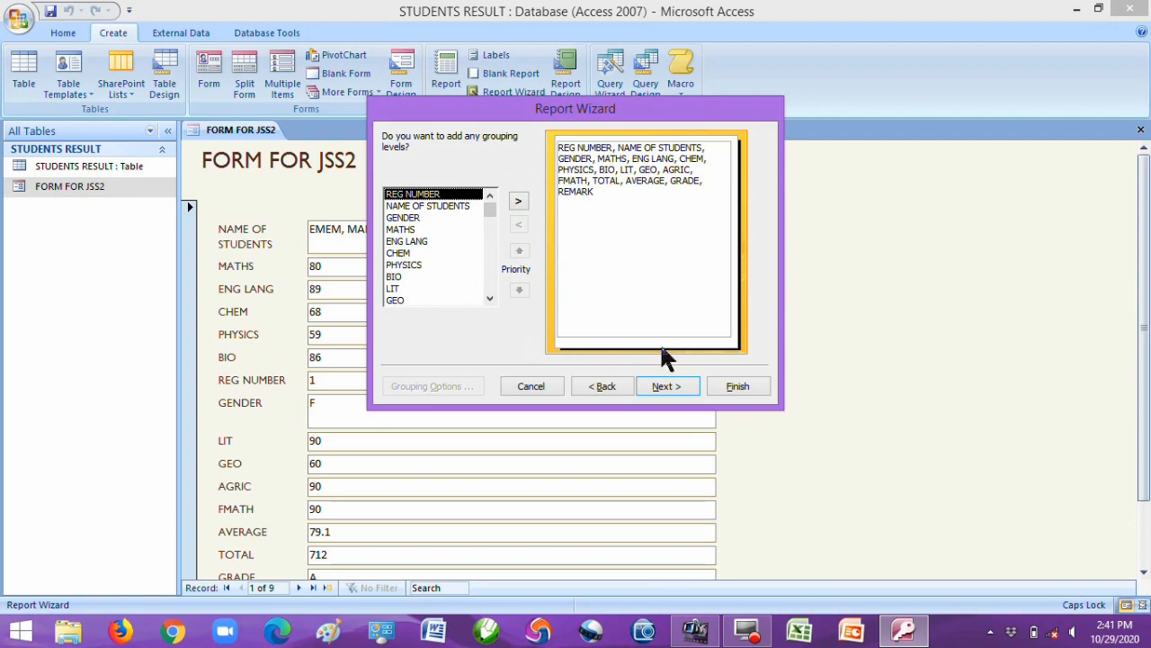
pyautogui.click(665, 391)
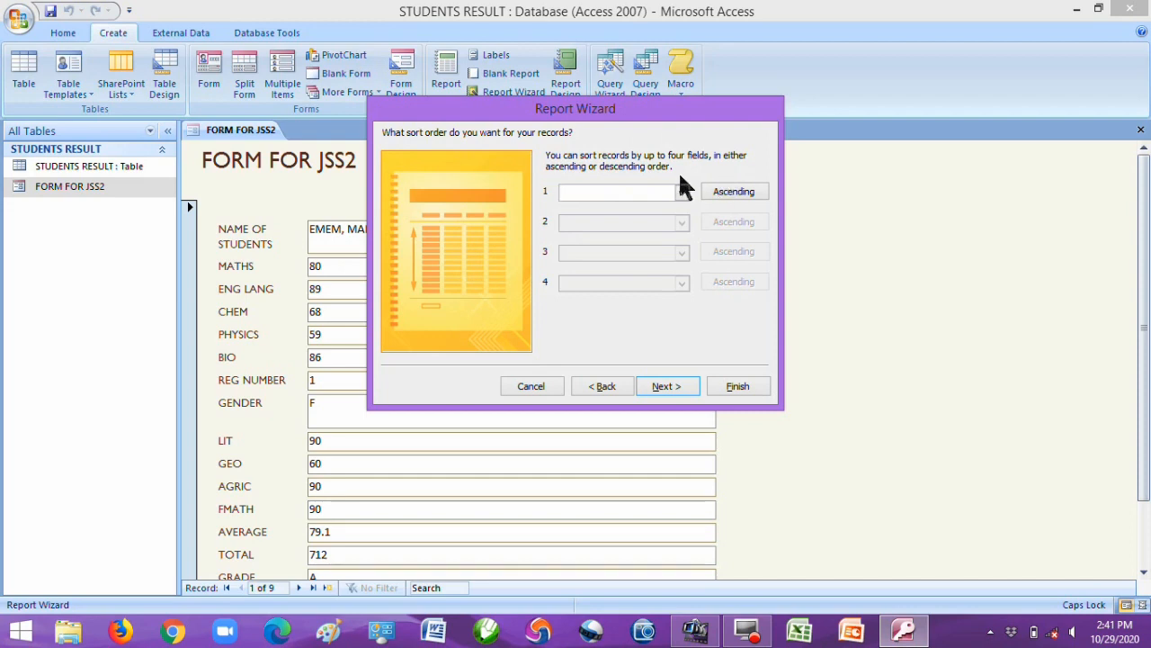
pyautogui.click(679, 386)
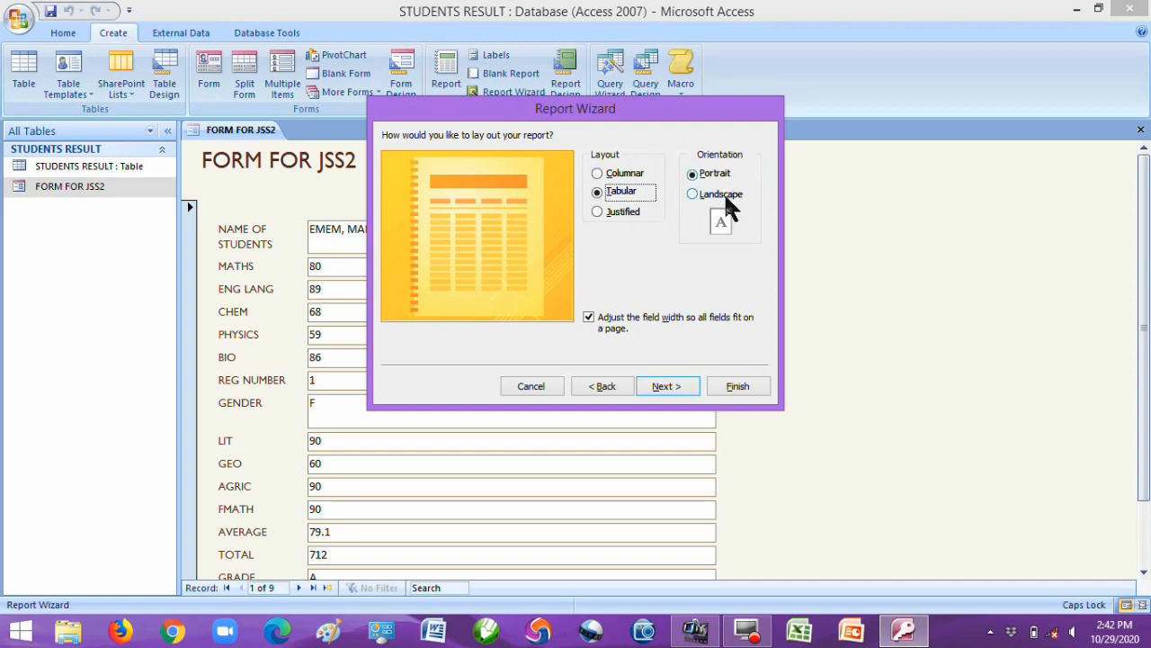
# Step: Compare the Columnar, Tabular and Justified report layouts, and continue with Justified in Portrait orientation
pyautogui.click(597, 212)
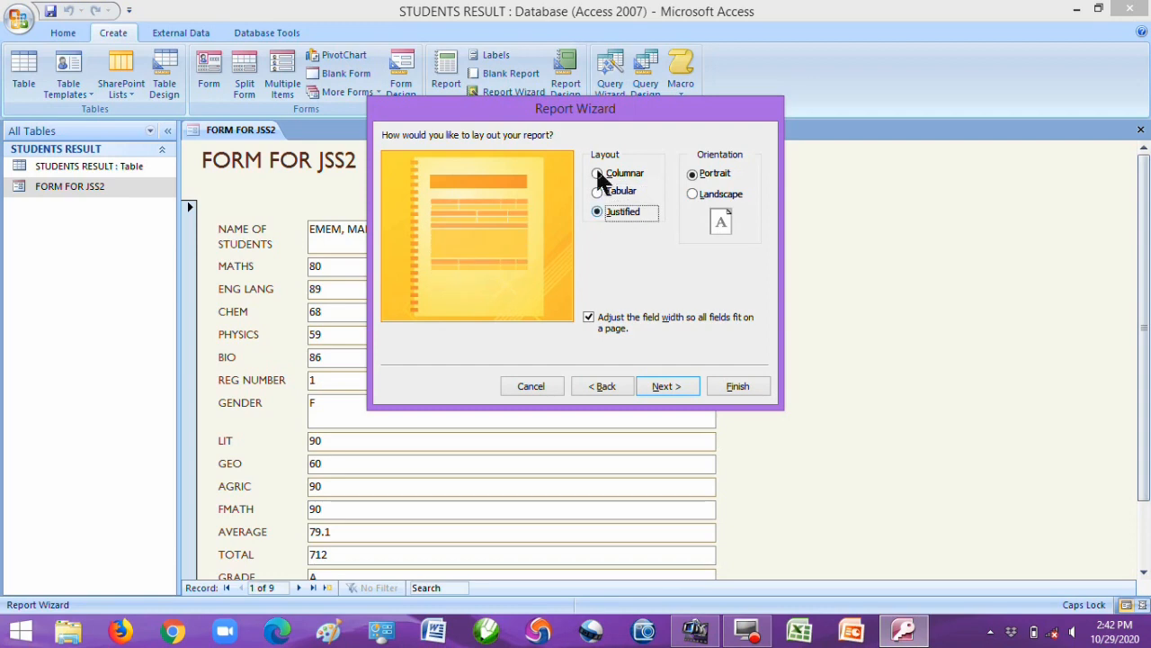
pyautogui.click(595, 172)
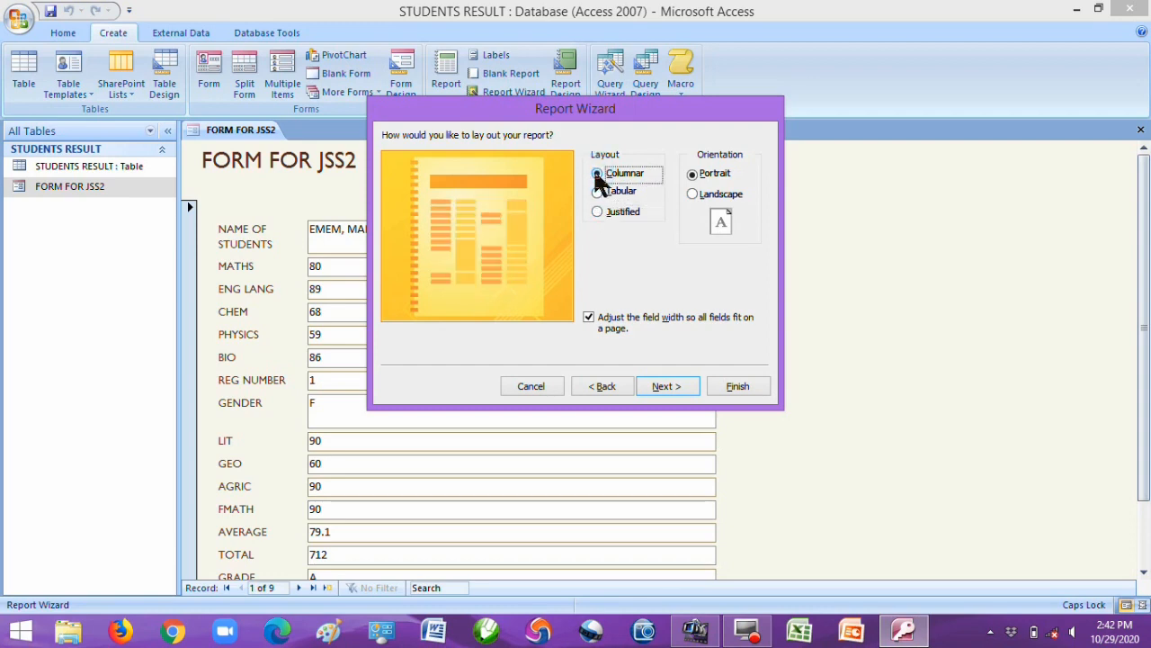
pyautogui.click(597, 192)
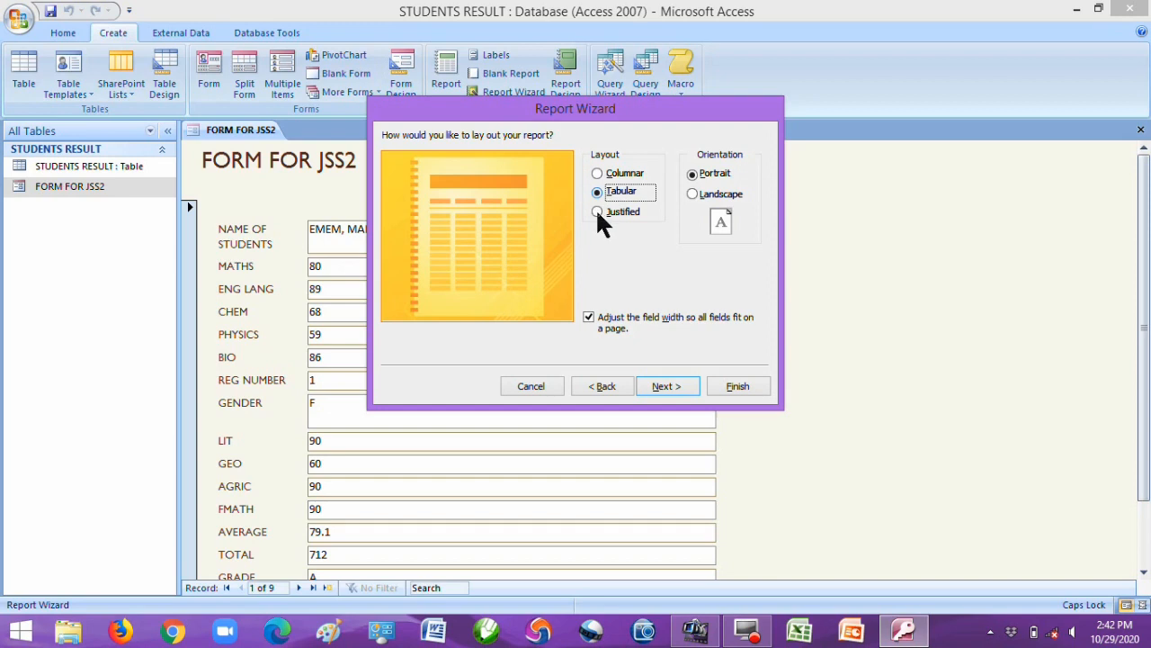
pyautogui.click(597, 213)
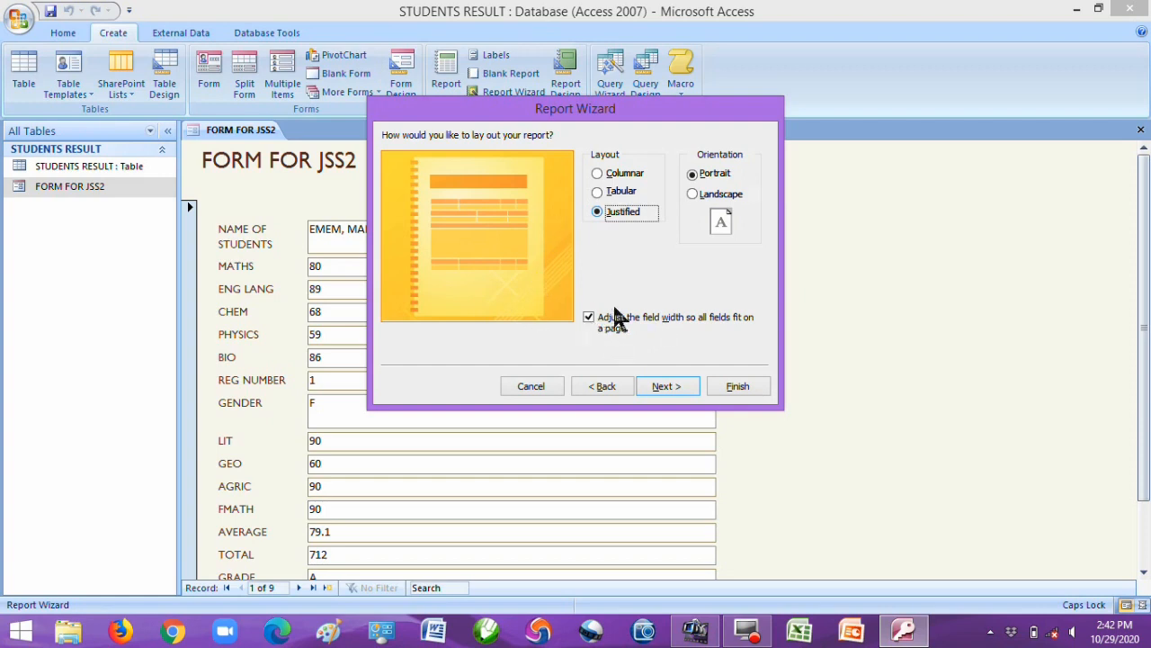
pyautogui.click(673, 387)
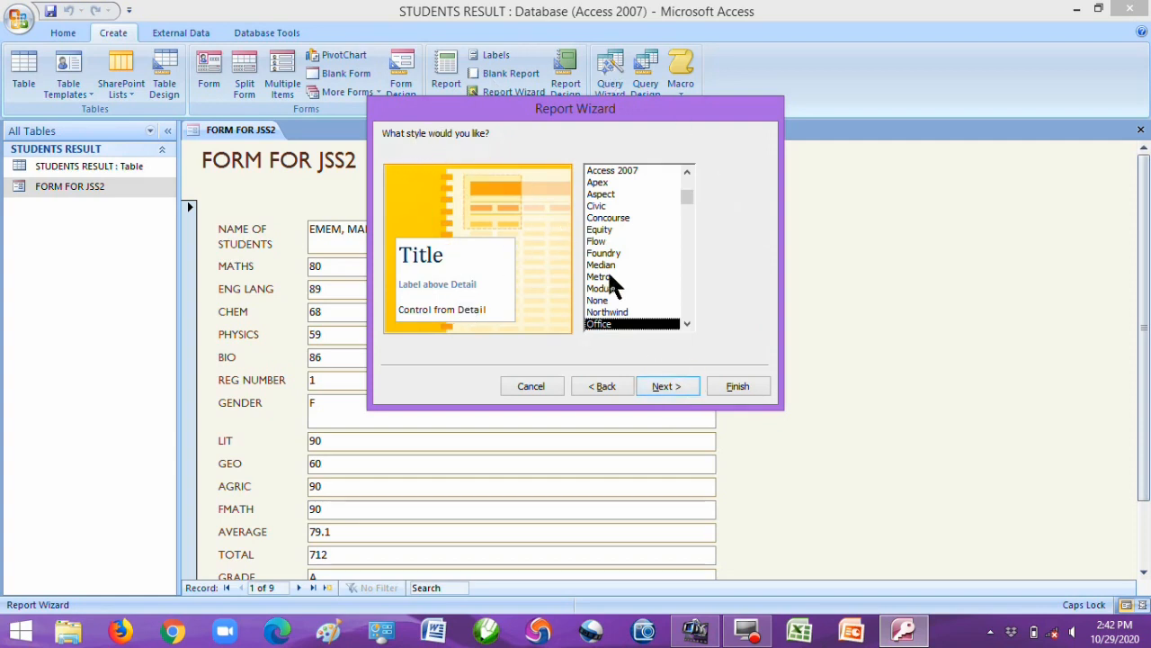
# Step: Preview the Civic report style, and choose the Flow style for the report
pyautogui.click(598, 206)
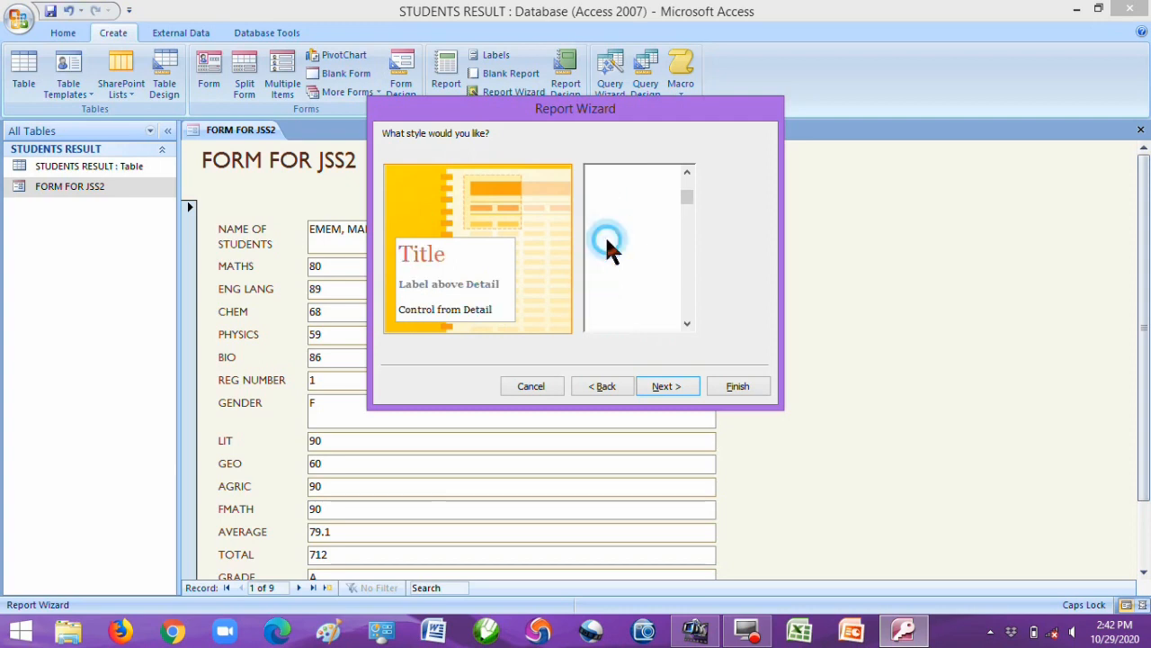
pyautogui.click(606, 241)
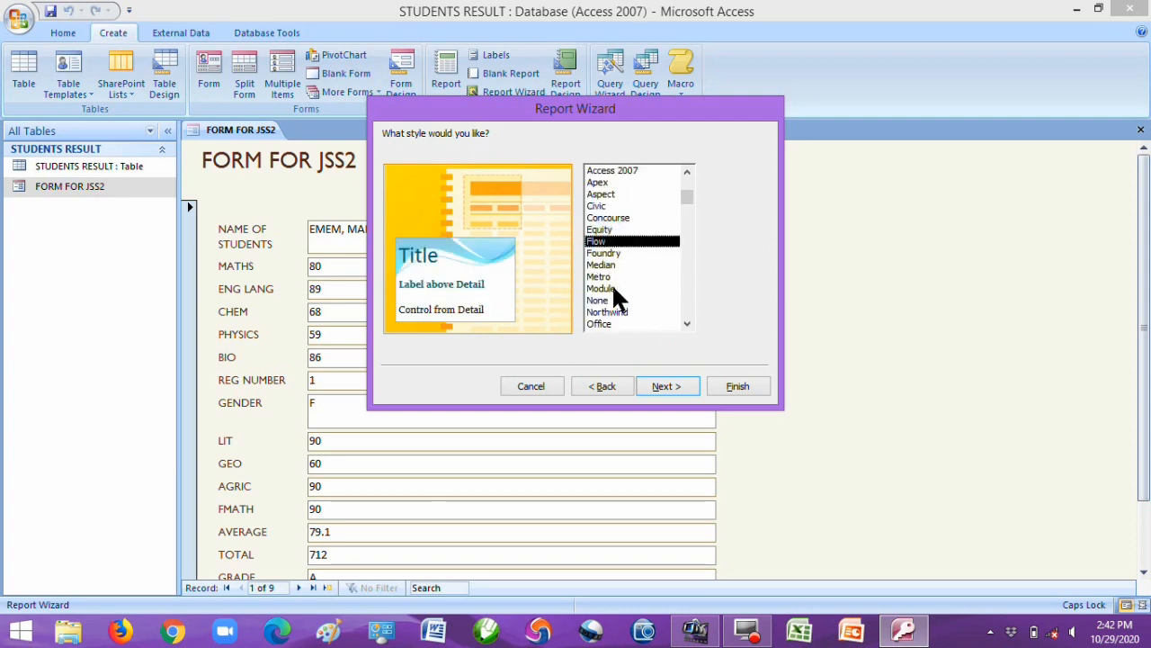
pyautogui.click(668, 386)
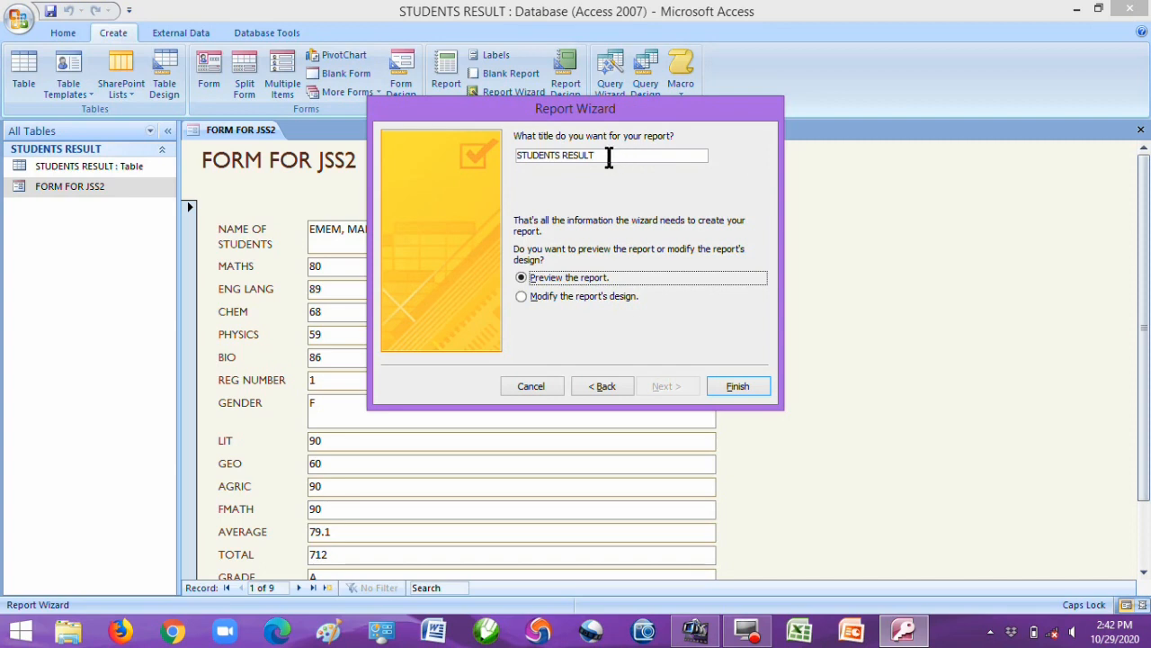
# Step: Title the report REPORT JSS2 and finish the wizard with the report opened in preview
pyautogui.click(521, 155)
pyautogui.click(514, 157)
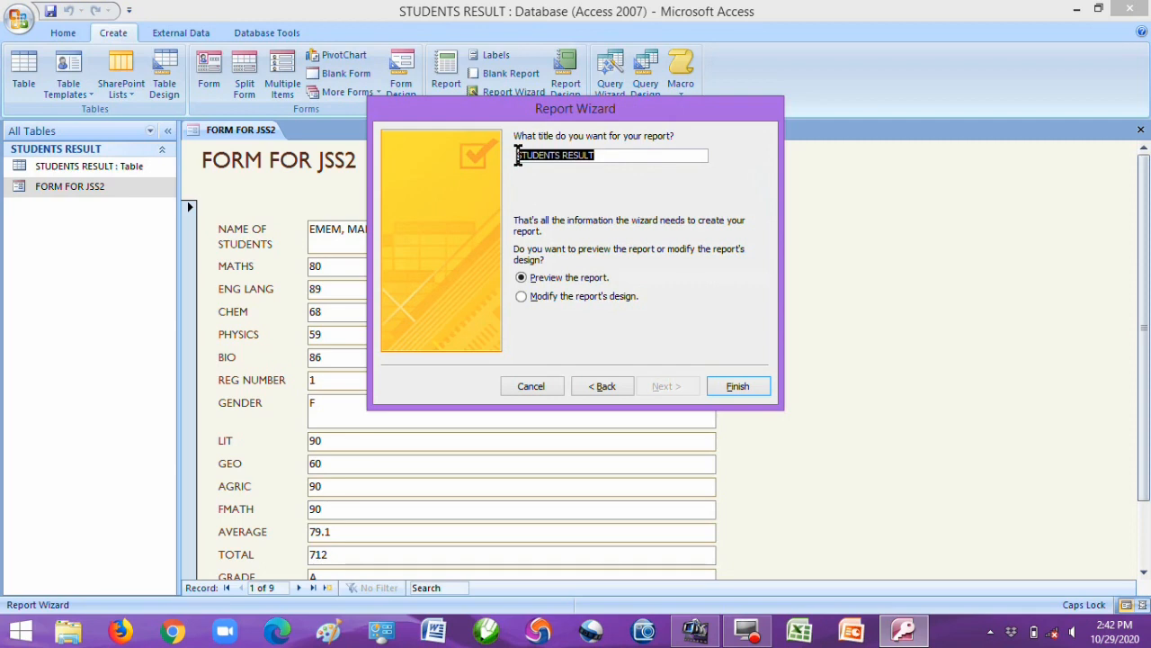
pyautogui.click(518, 156)
pyautogui.write('REPORT')
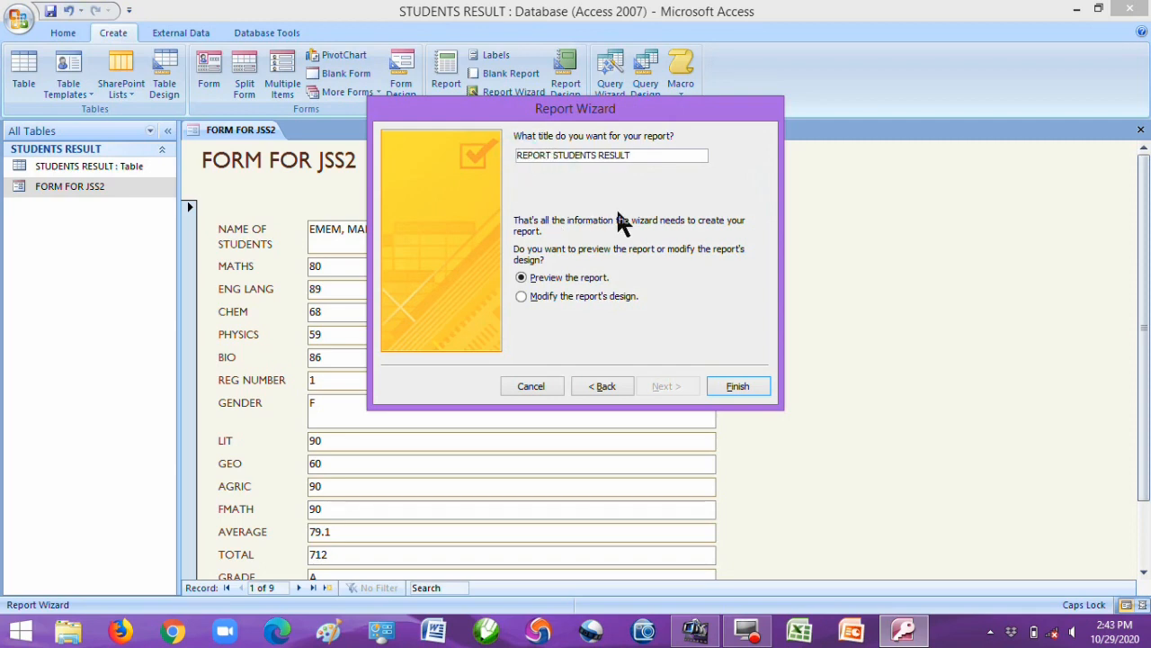
pyautogui.click(658, 159)
pyautogui.moveTo(613, 158); pyautogui.dragTo(553, 155)
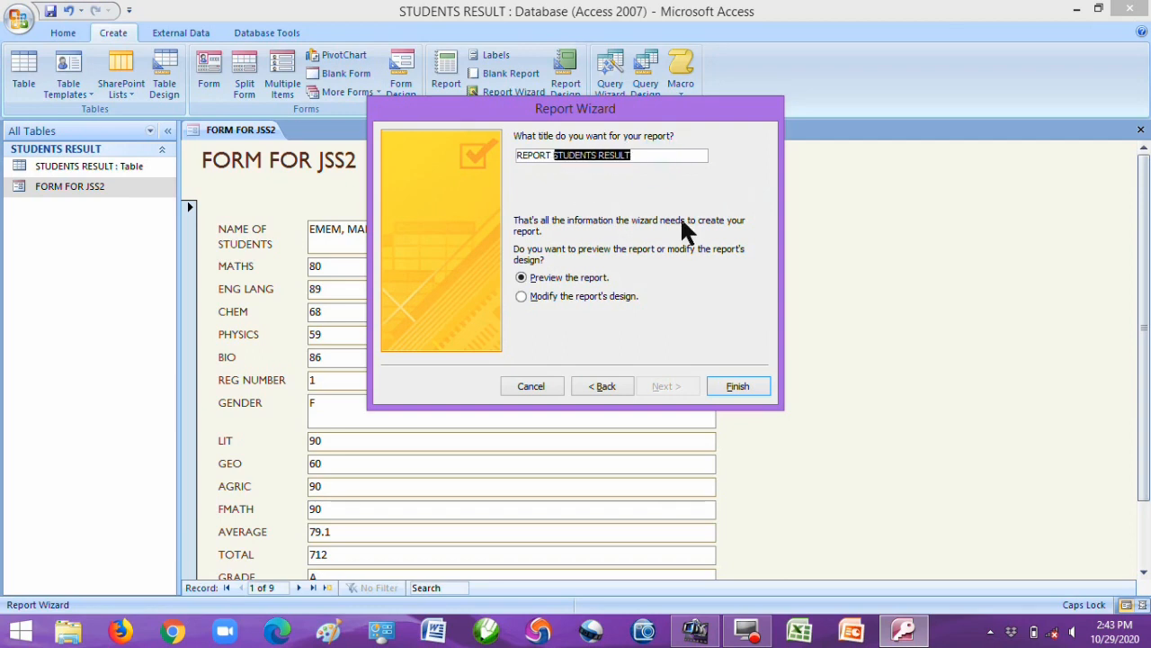
pyautogui.write('JSS2')
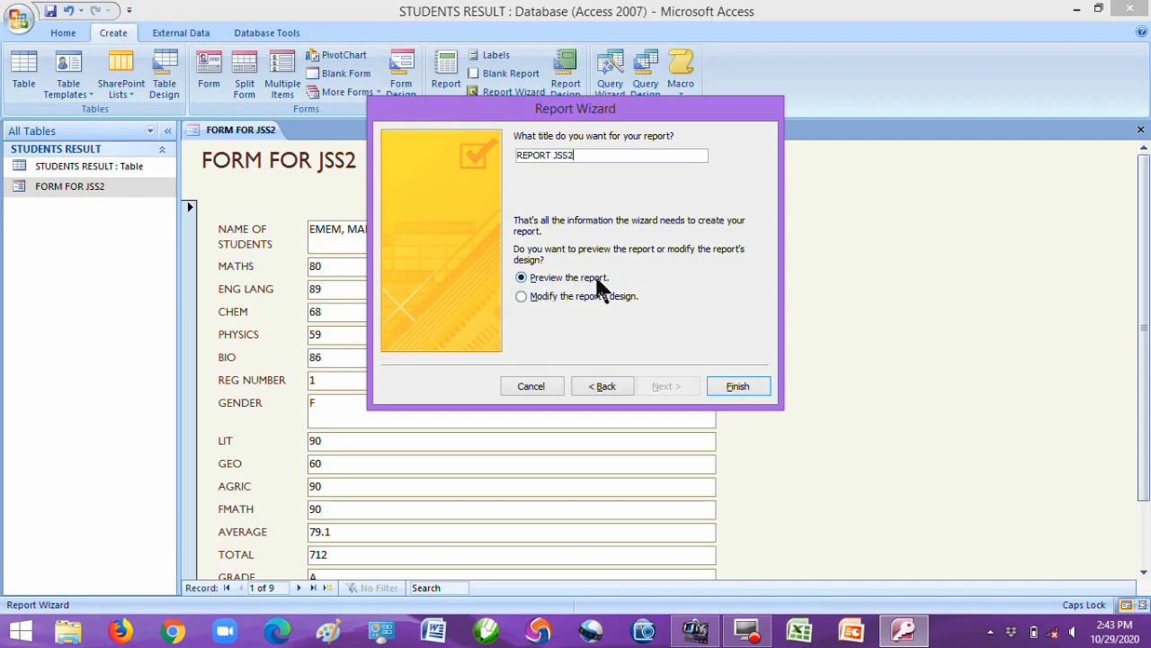
pyautogui.click(748, 382)
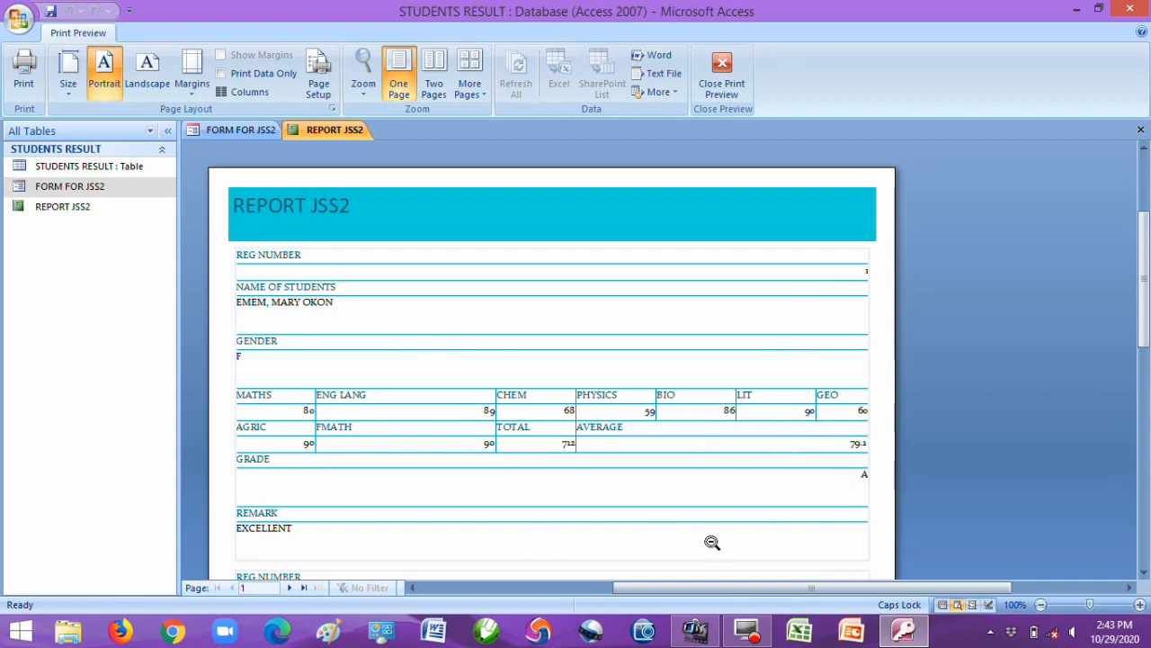
# Step: Examine the student records and footer on the first page of the report preview
pyautogui.click(1144, 572)
pyautogui.click(1144, 572)
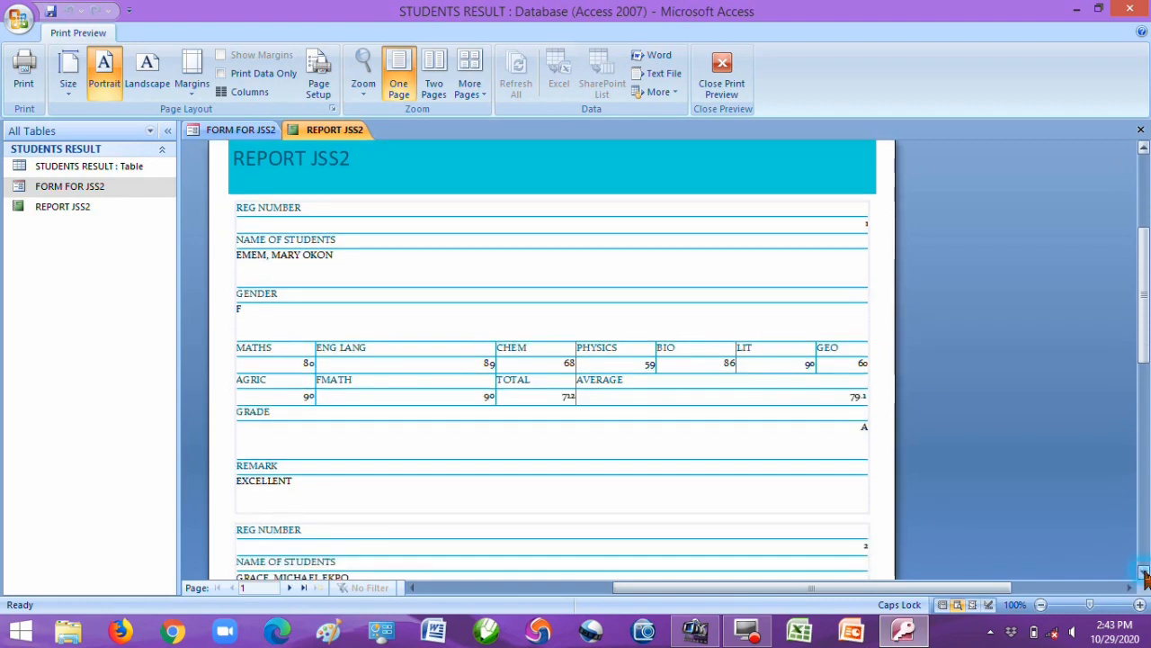
pyautogui.click(1144, 572)
pyautogui.click(1144, 572)
pyautogui.click(1143, 572)
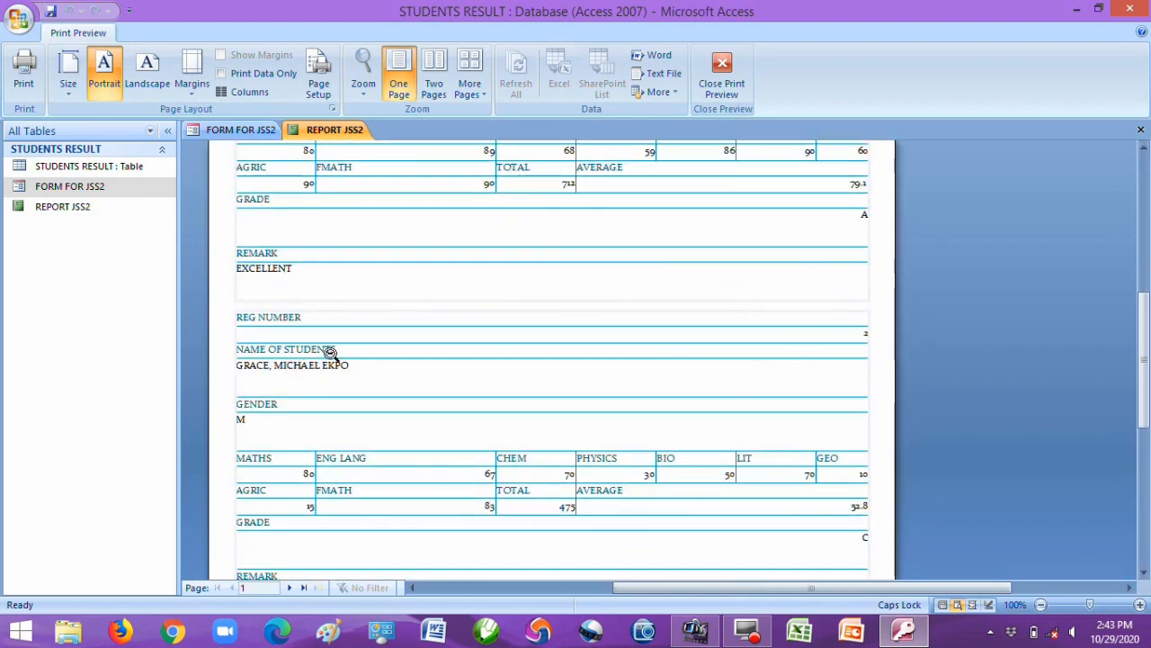
pyautogui.click(1144, 573)
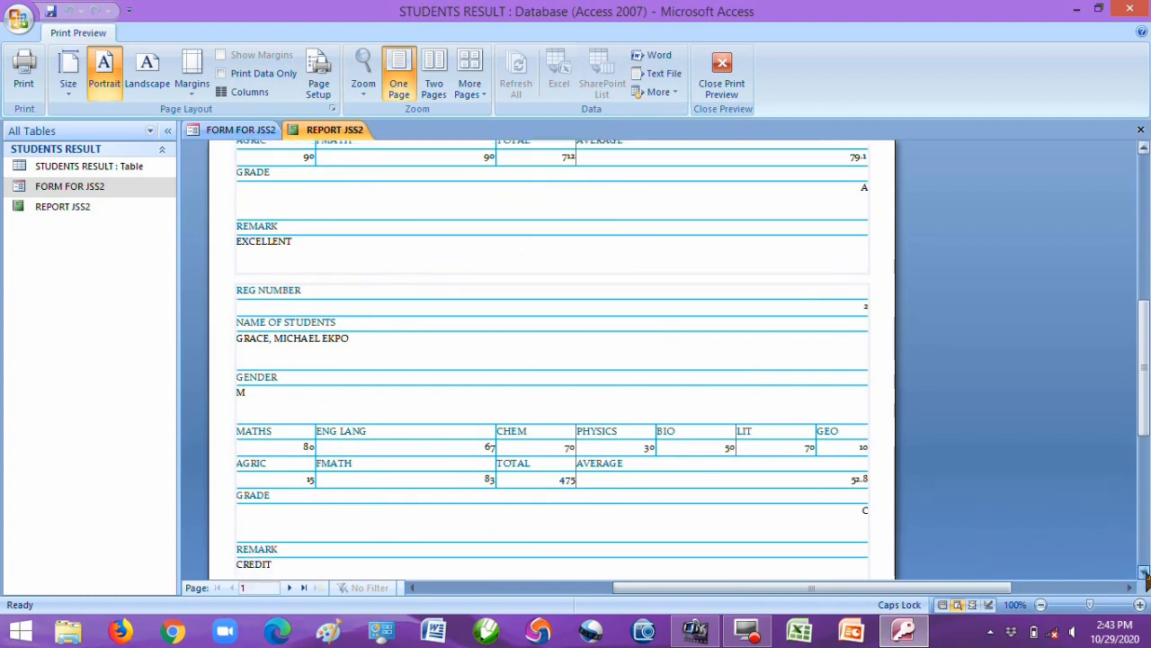
pyautogui.click(1144, 572)
pyautogui.click(1143, 572)
pyautogui.click(1143, 572)
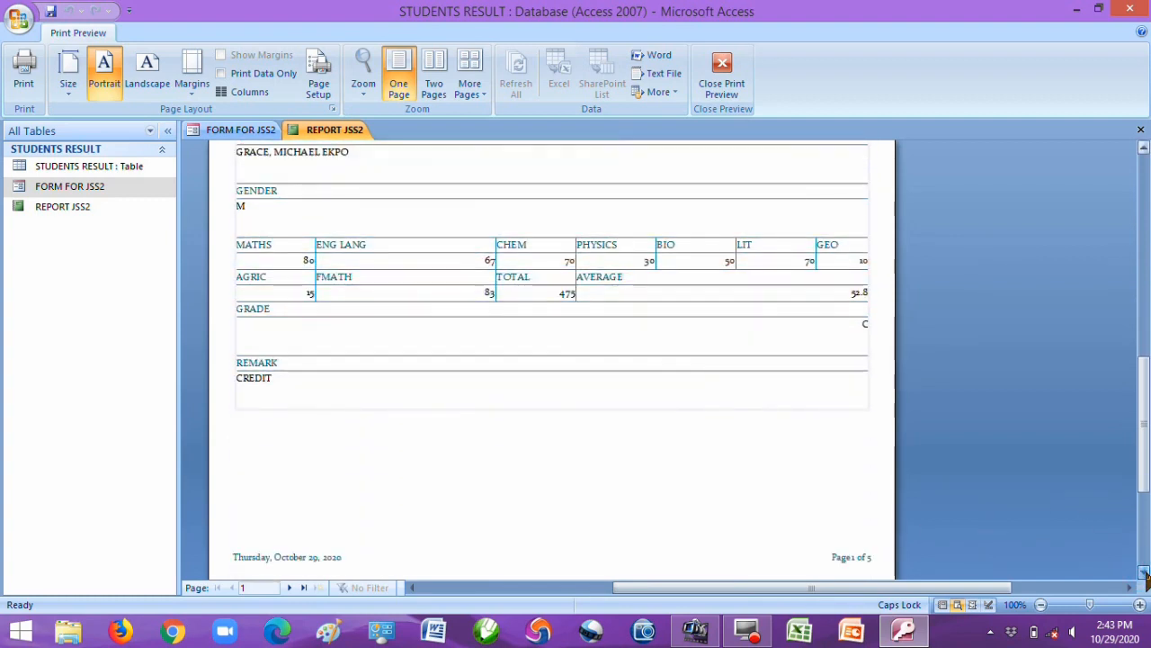
pyautogui.click(1143, 572)
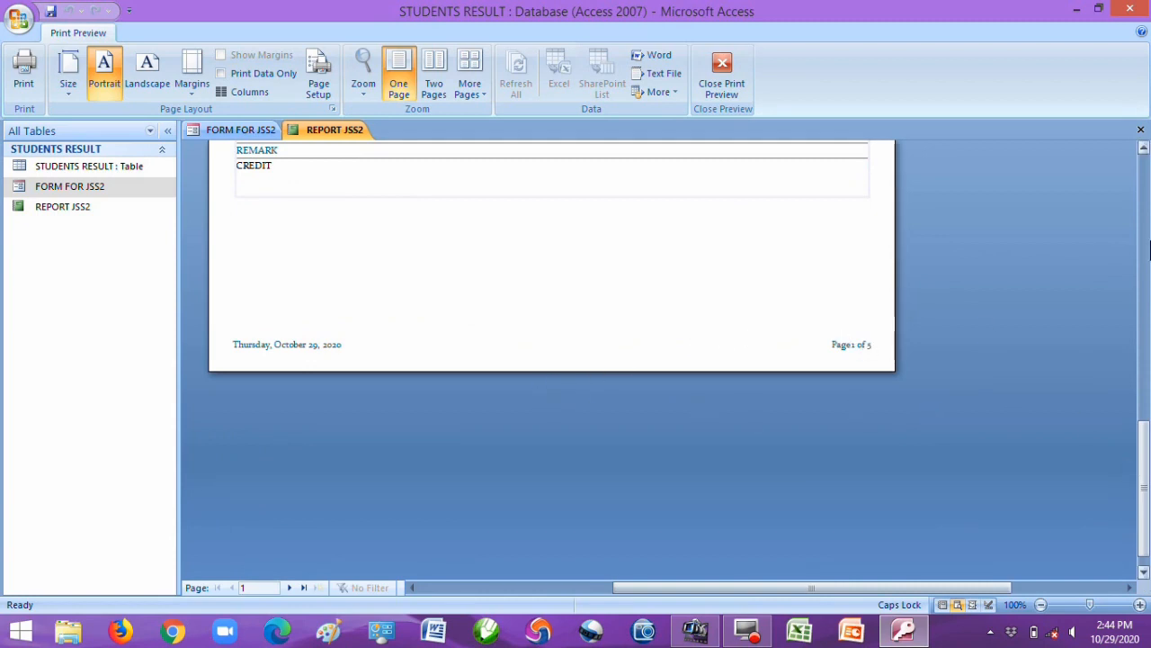
pyautogui.click(1143, 148)
pyautogui.click(1144, 148)
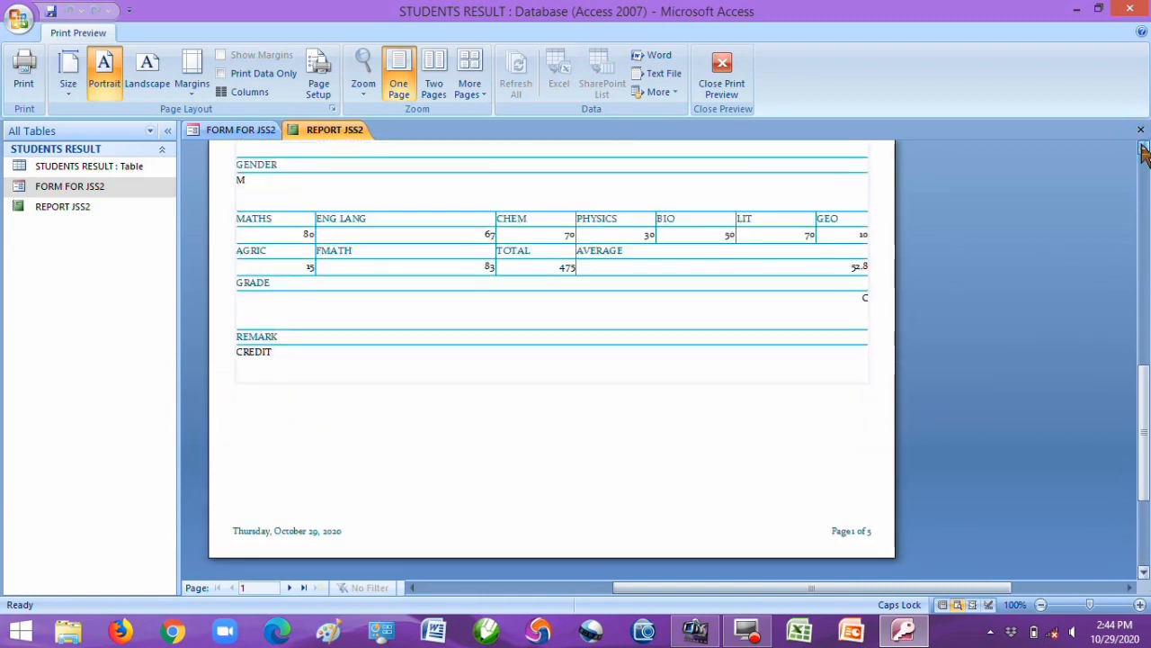
pyautogui.click(1143, 148)
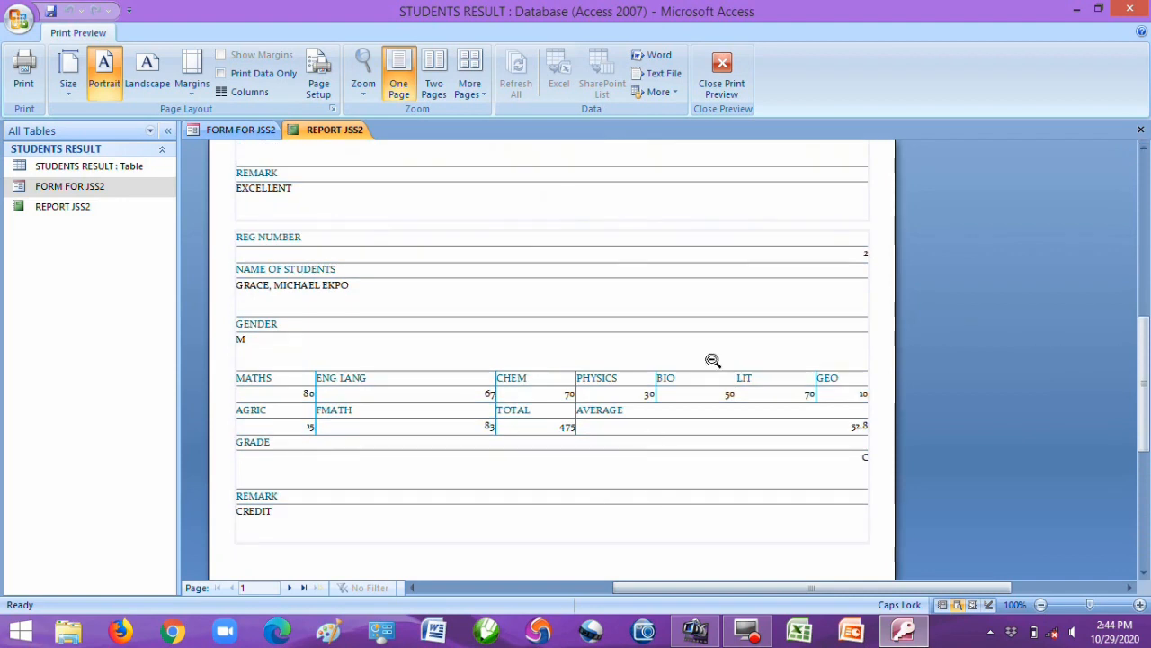
# Step: Page forward through the report preview to page 4 to review the other students' records
pyautogui.click(288, 587)
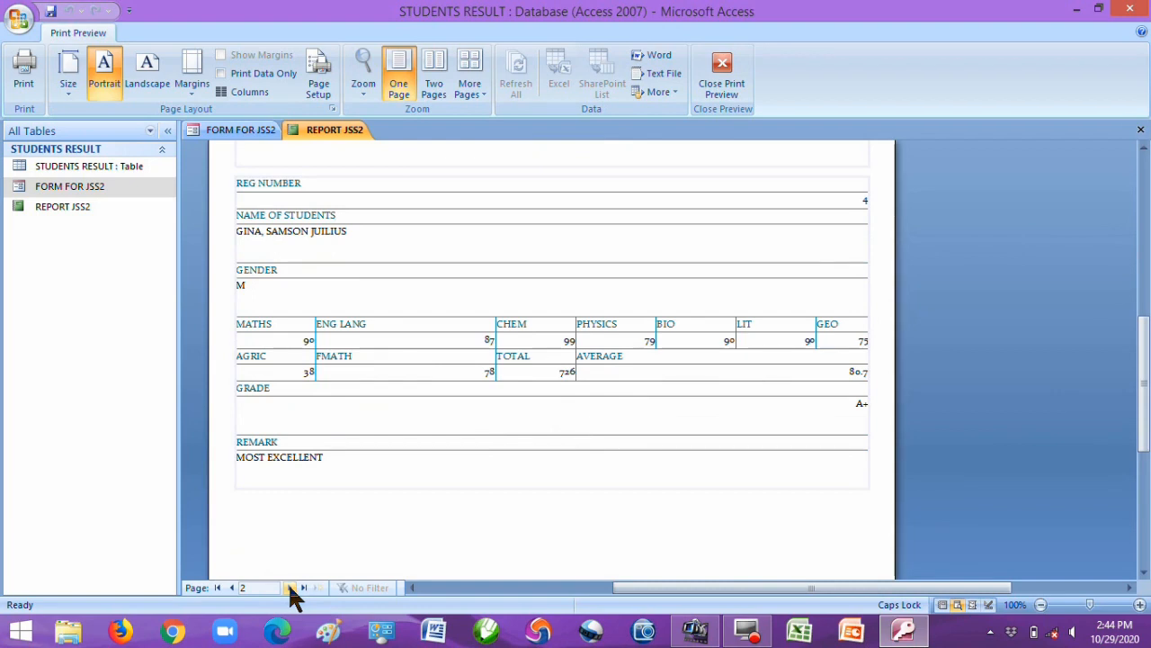
pyautogui.click(288, 588)
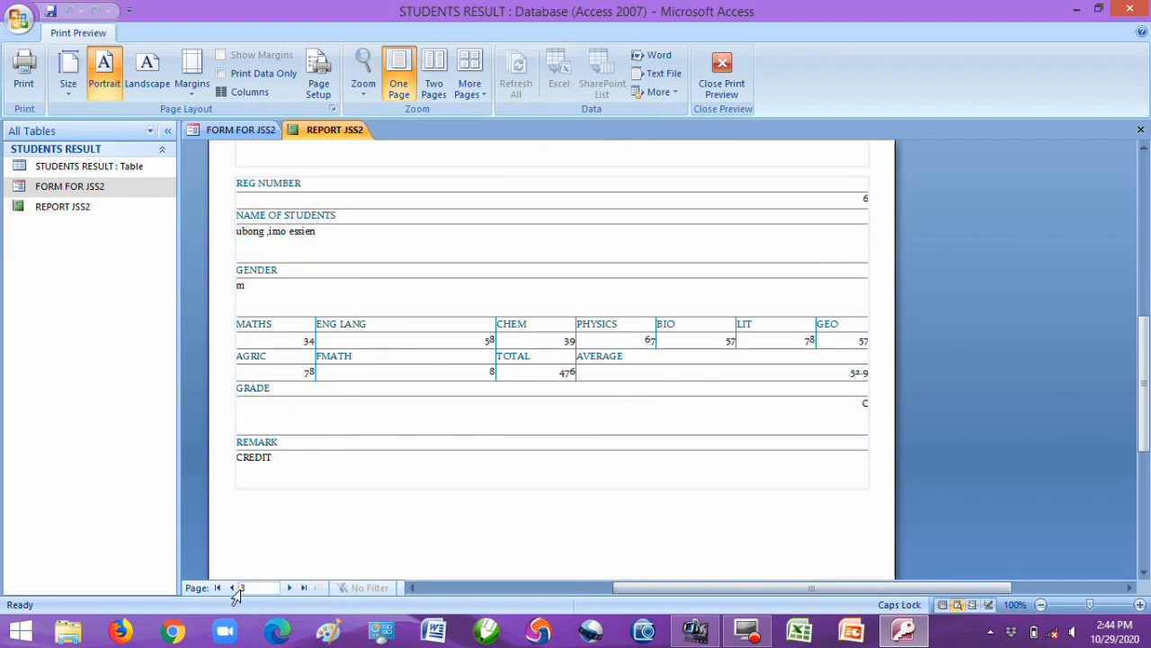
pyautogui.click(289, 588)
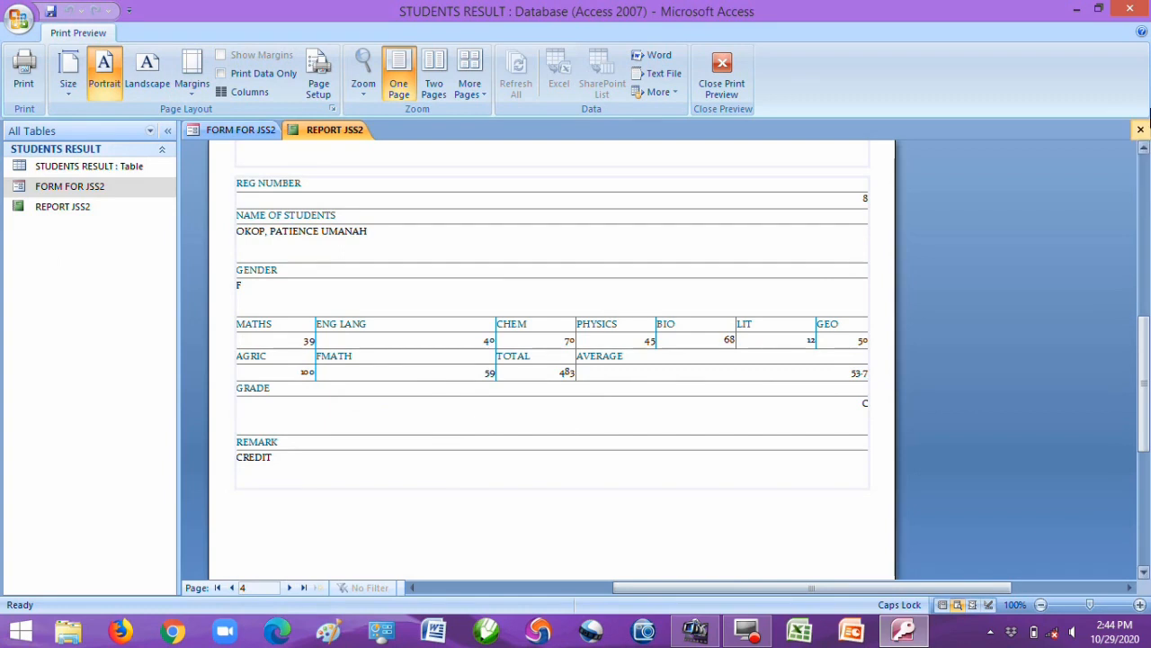
# Step: Close the report and the form, and start the Simple Query Wizard on the STUDENTS RESULT table
pyautogui.click(1141, 130)
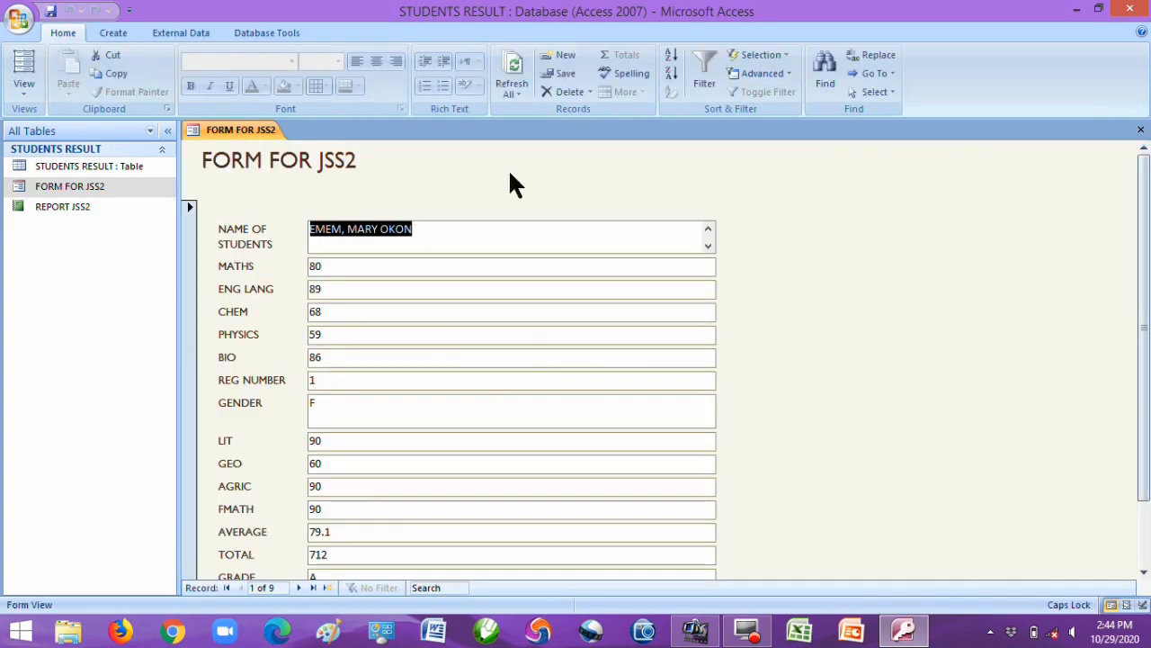
pyautogui.click(1141, 131)
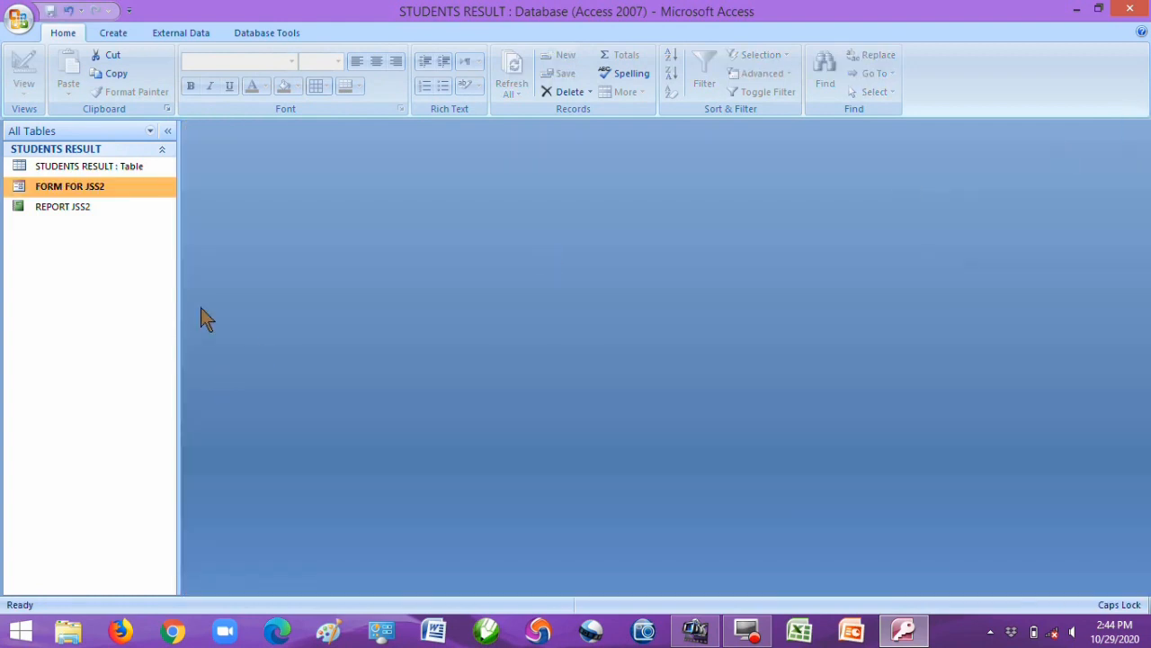
pyautogui.click(96, 169)
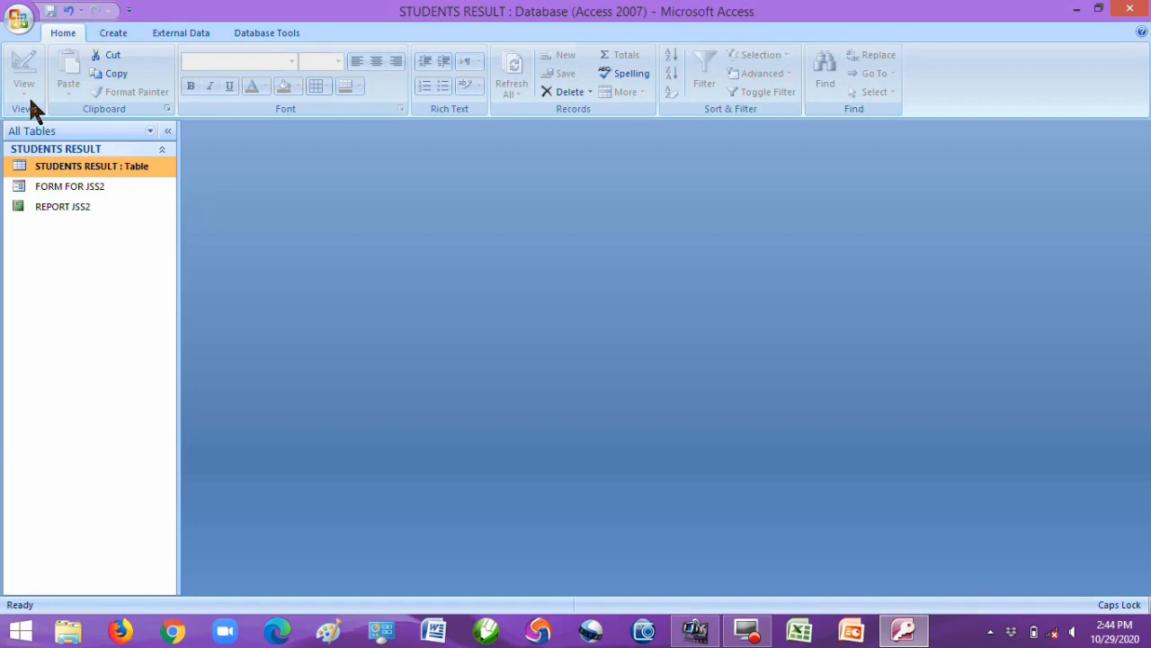
pyautogui.click(115, 33)
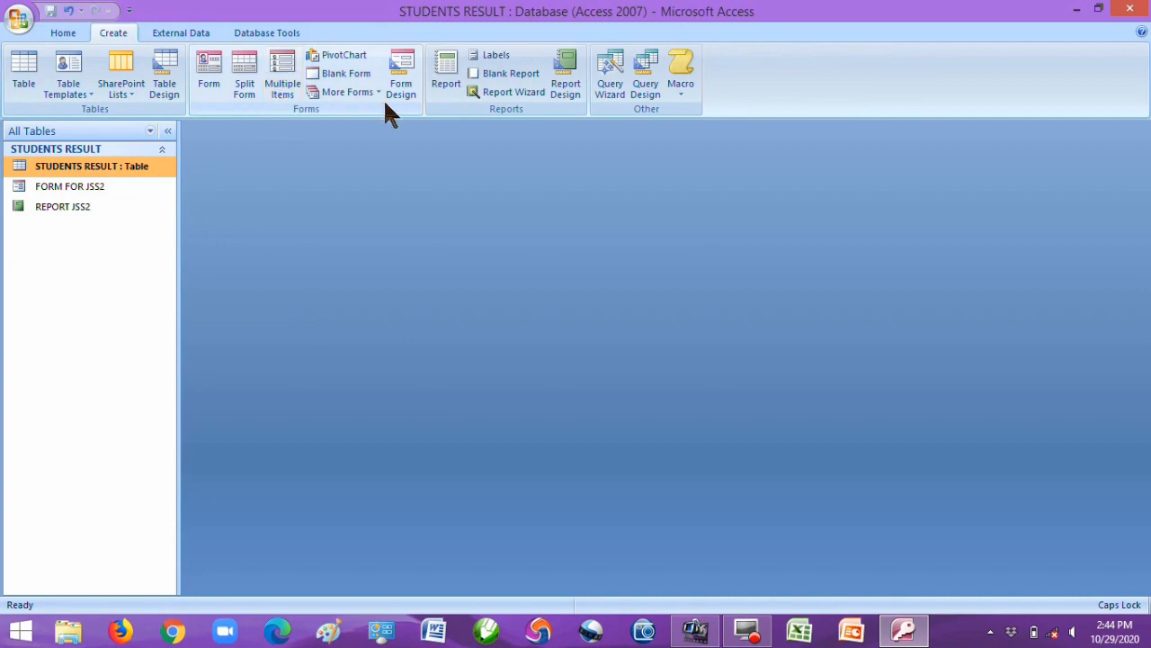
pyautogui.click(615, 91)
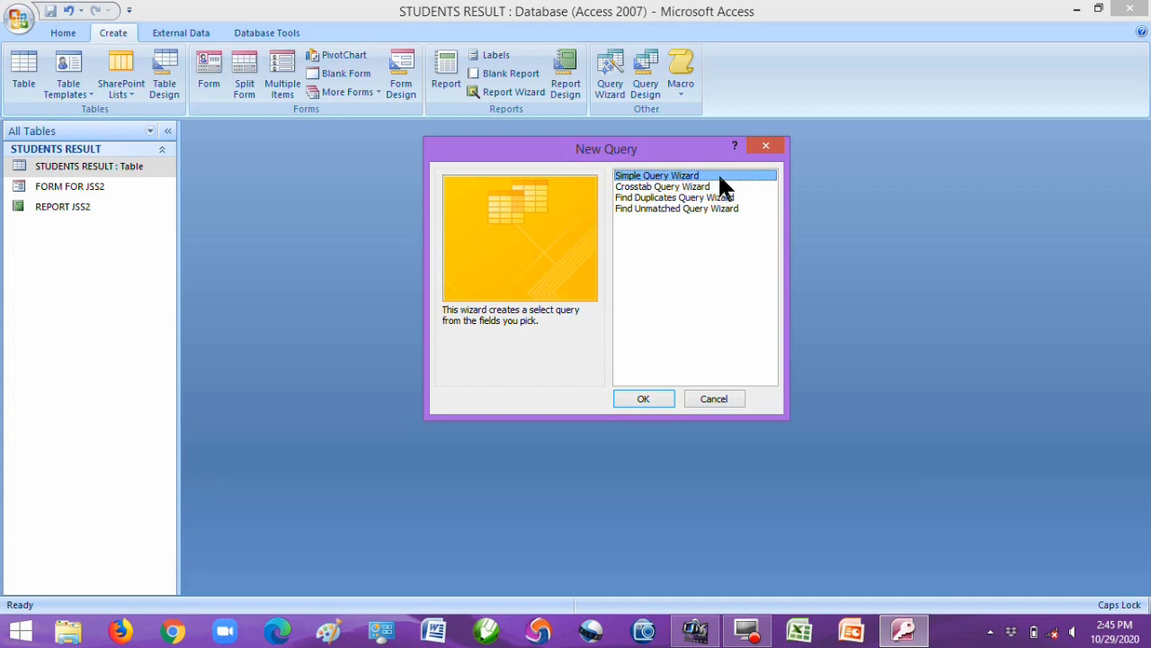
pyautogui.click(644, 401)
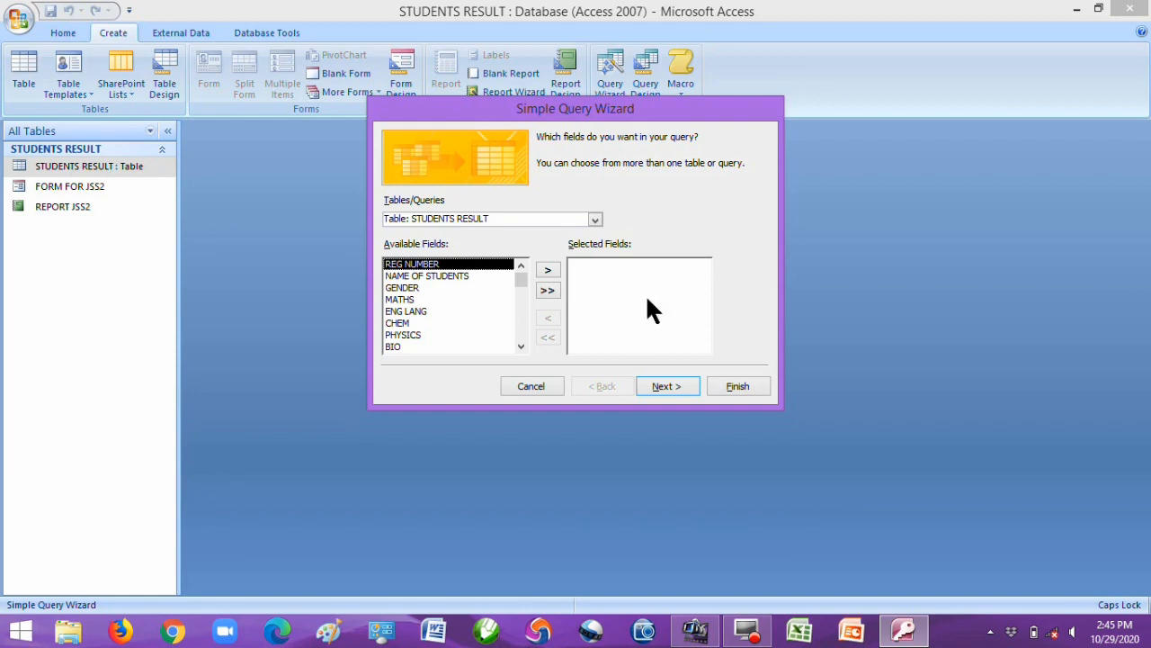
# Step: Include the fields NAME OF STUDENTS, MATHS, ENG LANG, CHEM, PHYSICS, BIO, LIT, GEO, AGRIC, FMATH and TOTAL in the query
pyautogui.click(457, 277)
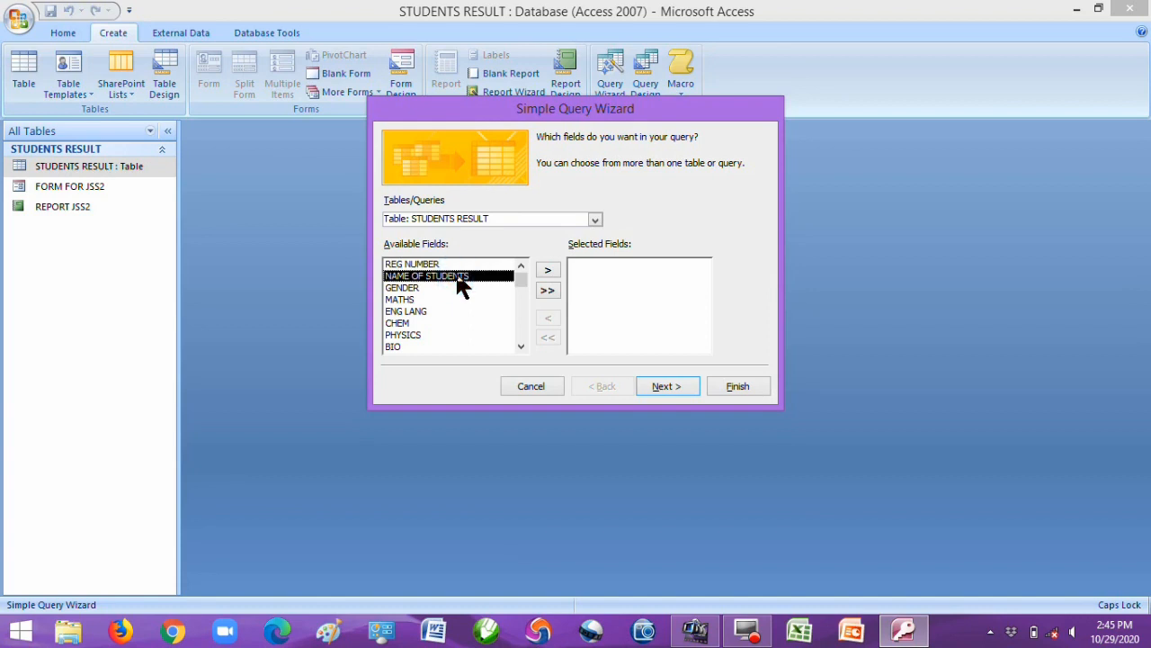
pyautogui.click(548, 271)
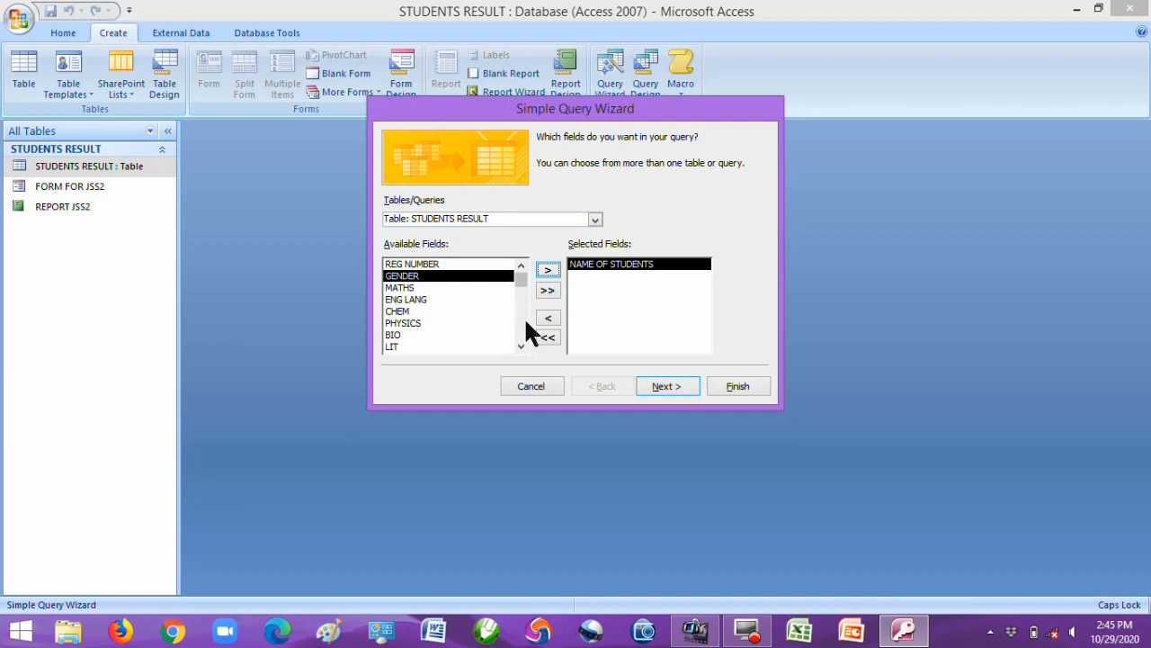
pyautogui.click(430, 289)
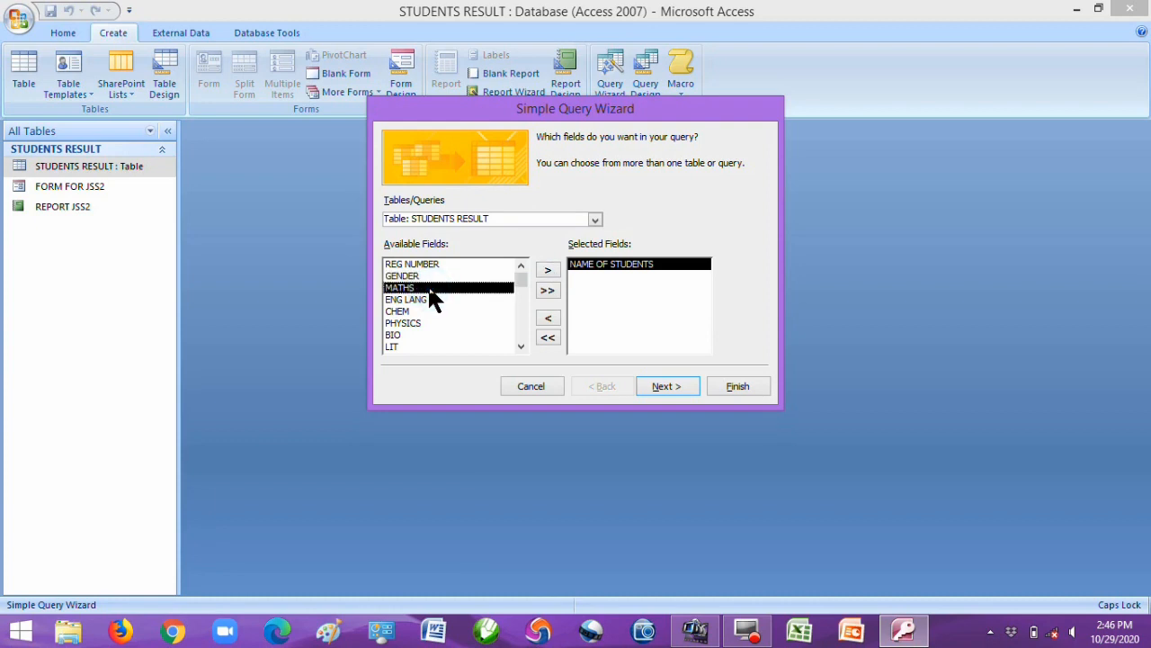
pyautogui.click(549, 270)
pyautogui.click(548, 270)
pyautogui.click(549, 269)
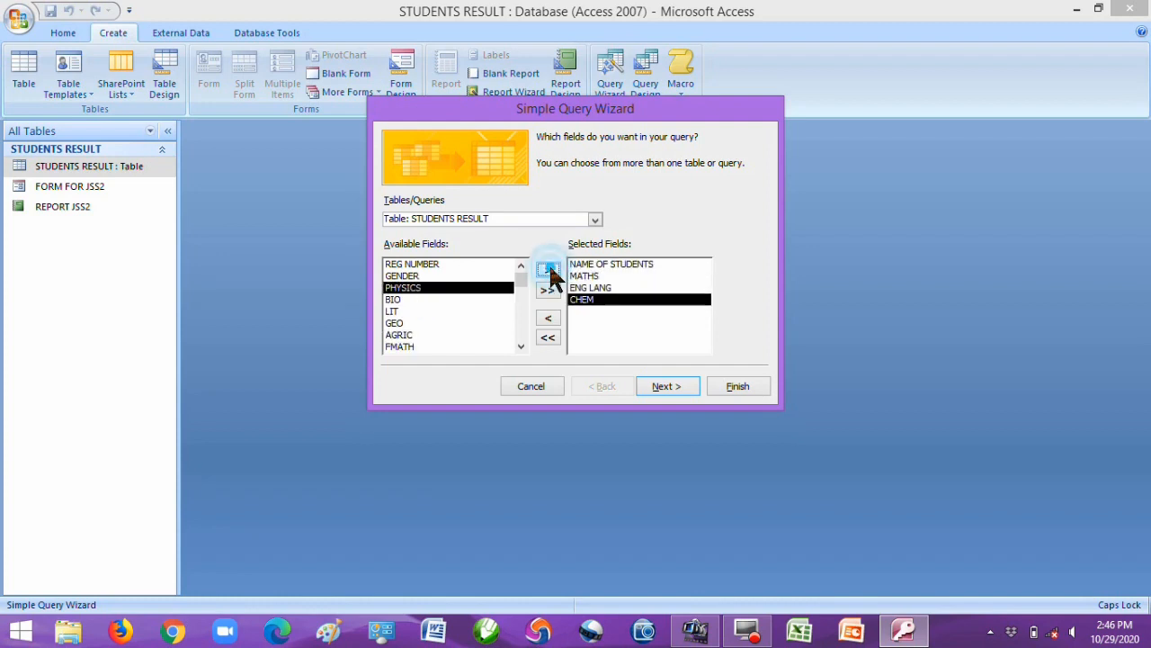
pyautogui.click(548, 270)
pyautogui.click(548, 270)
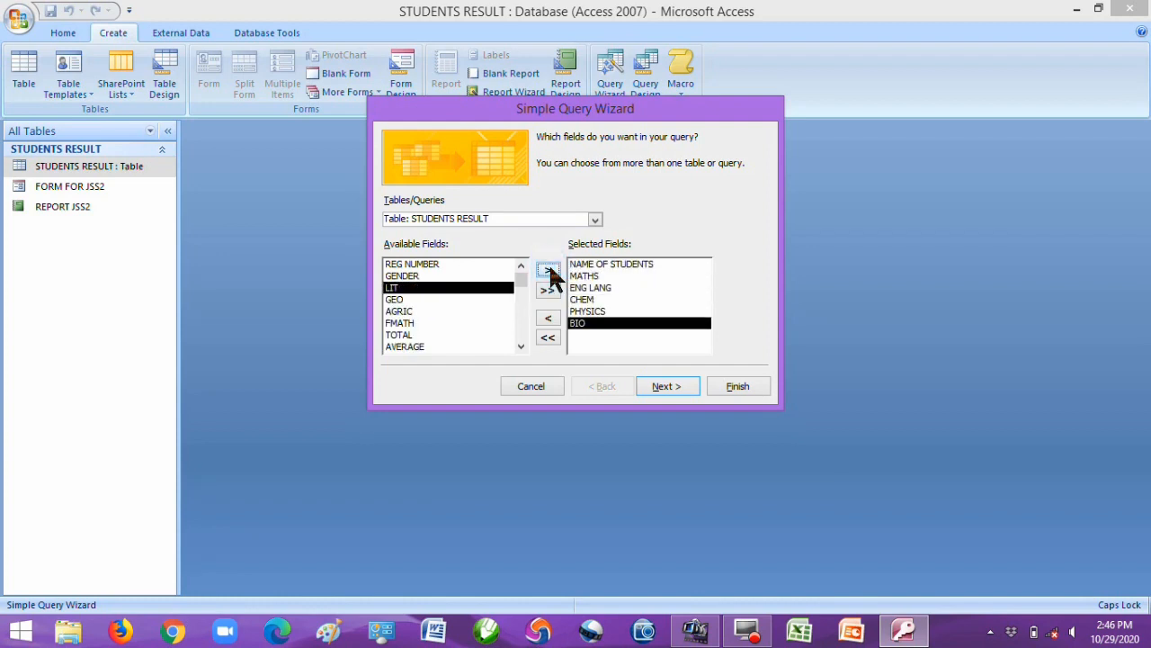
pyautogui.click(550, 271)
pyautogui.click(549, 271)
pyautogui.click(550, 270)
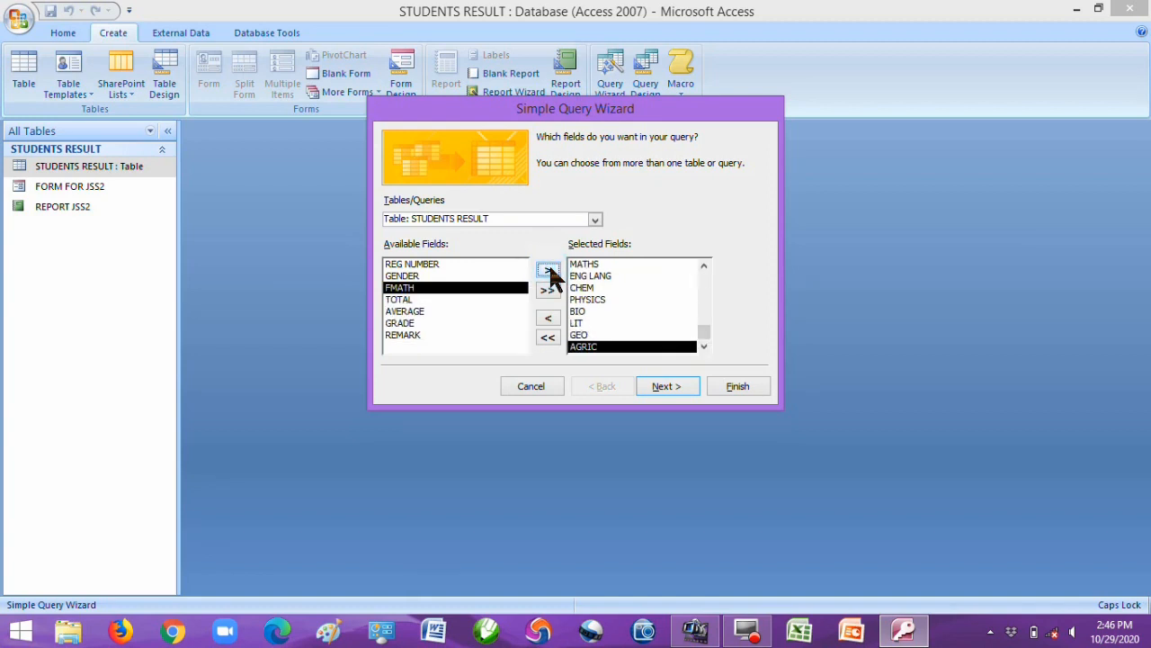
pyautogui.click(550, 271)
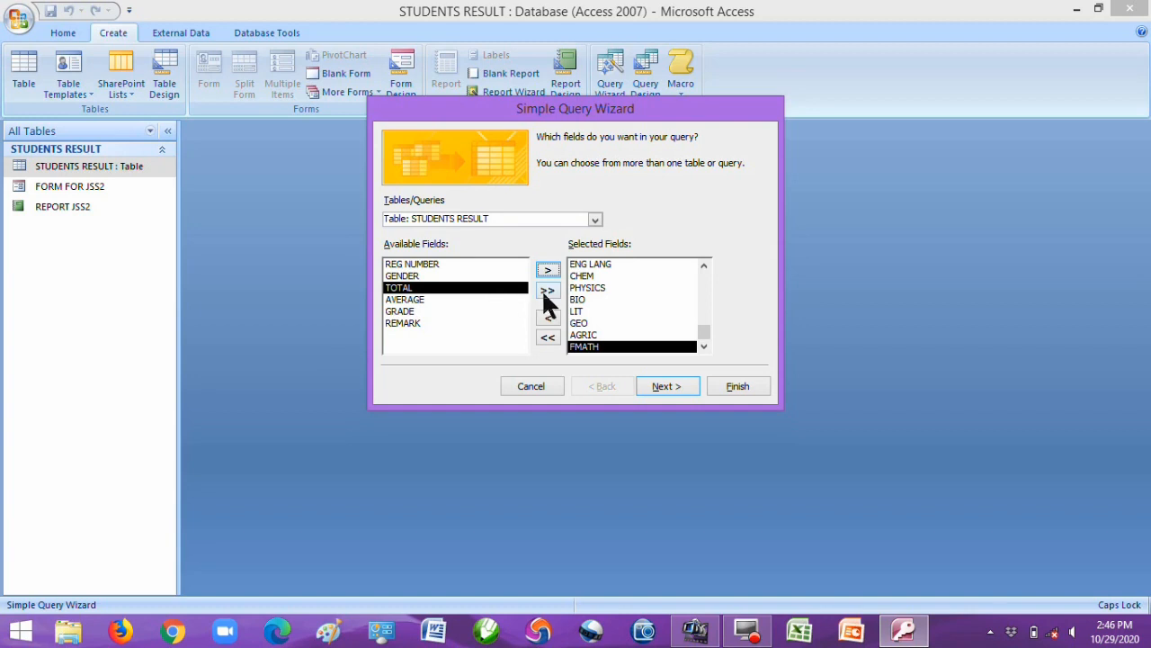
pyautogui.click(548, 270)
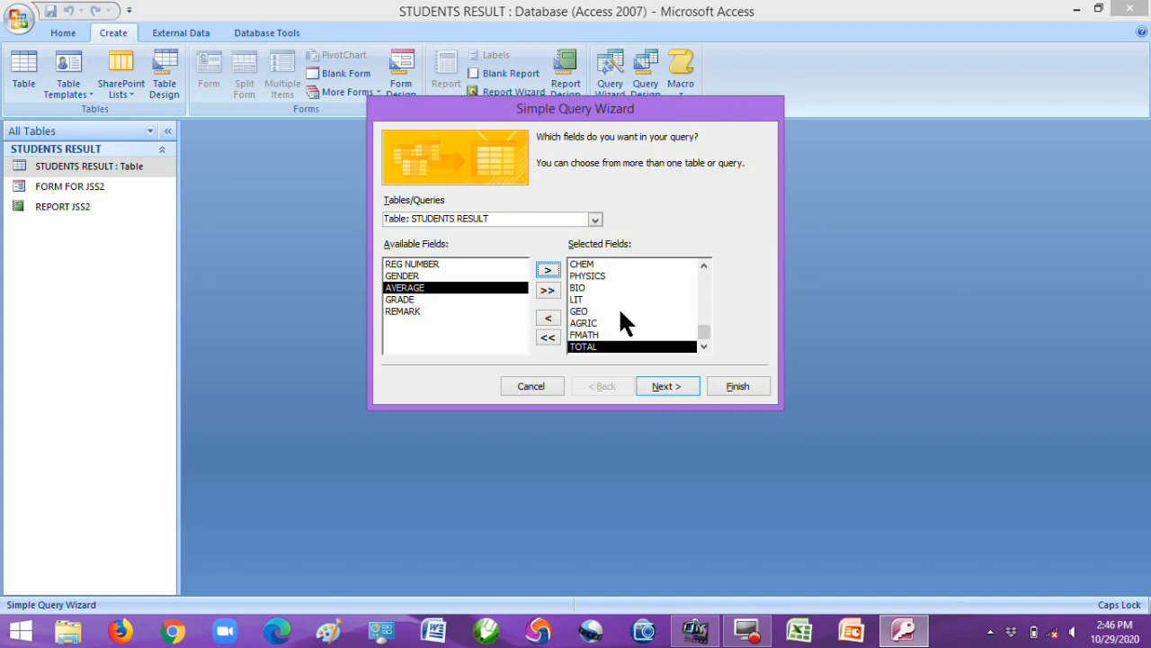
# Step: Finish the query as a Detail query titled STUDENTS RESULT Query, opening it to view information
pyautogui.click(676, 396)
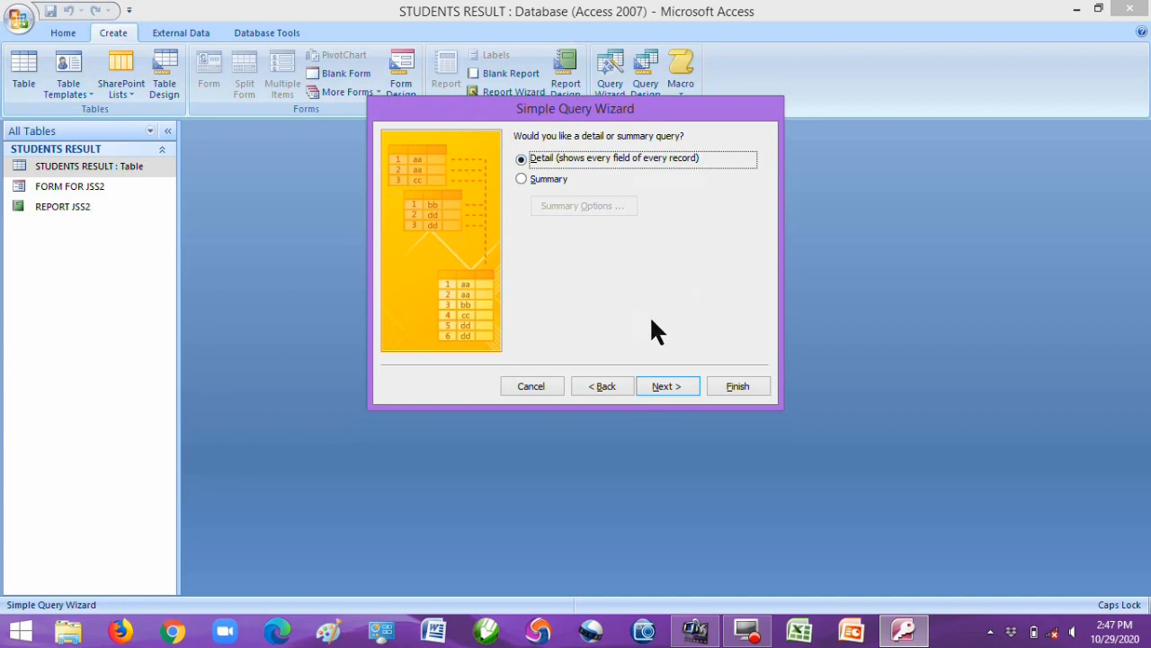
pyautogui.click(675, 385)
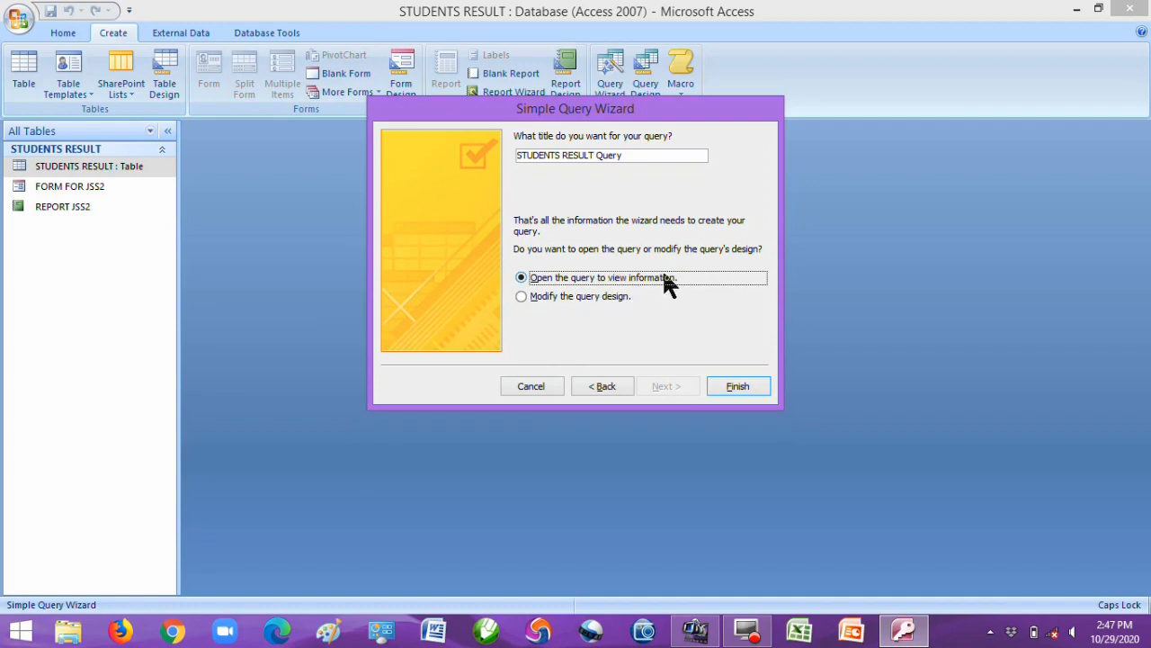
pyautogui.click(753, 387)
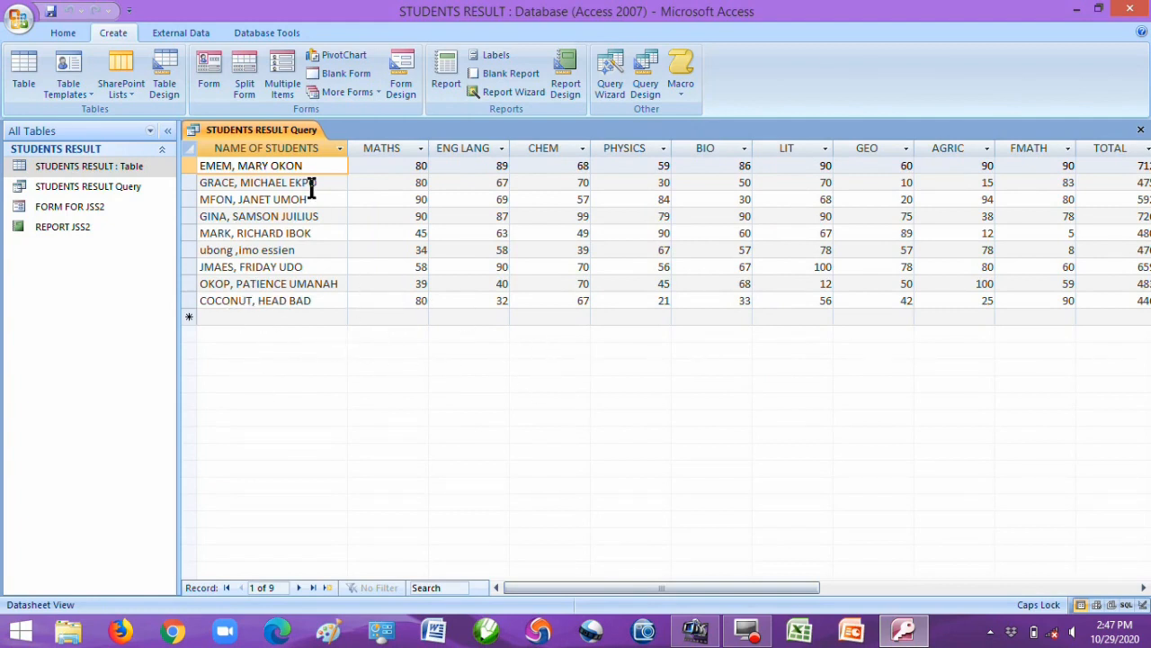
# Step: Examine the columns of the query datasheet from NAME OF STUDENTS through TOTAL
pyautogui.click(250, 147)
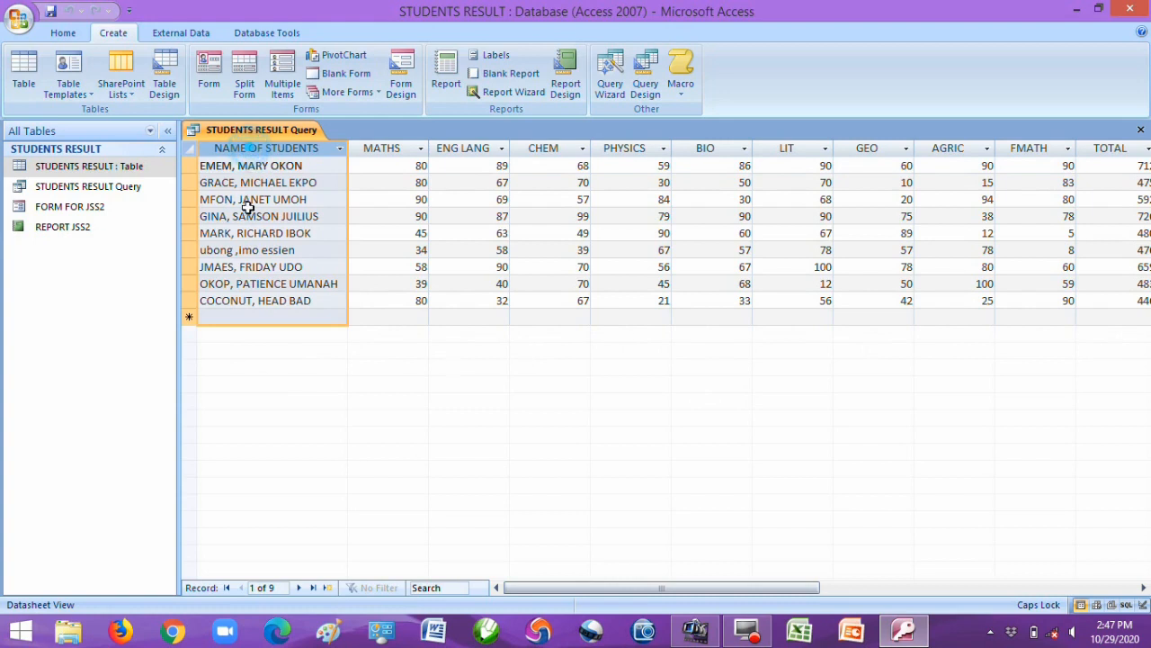
pyautogui.click(389, 147)
pyautogui.click(477, 147)
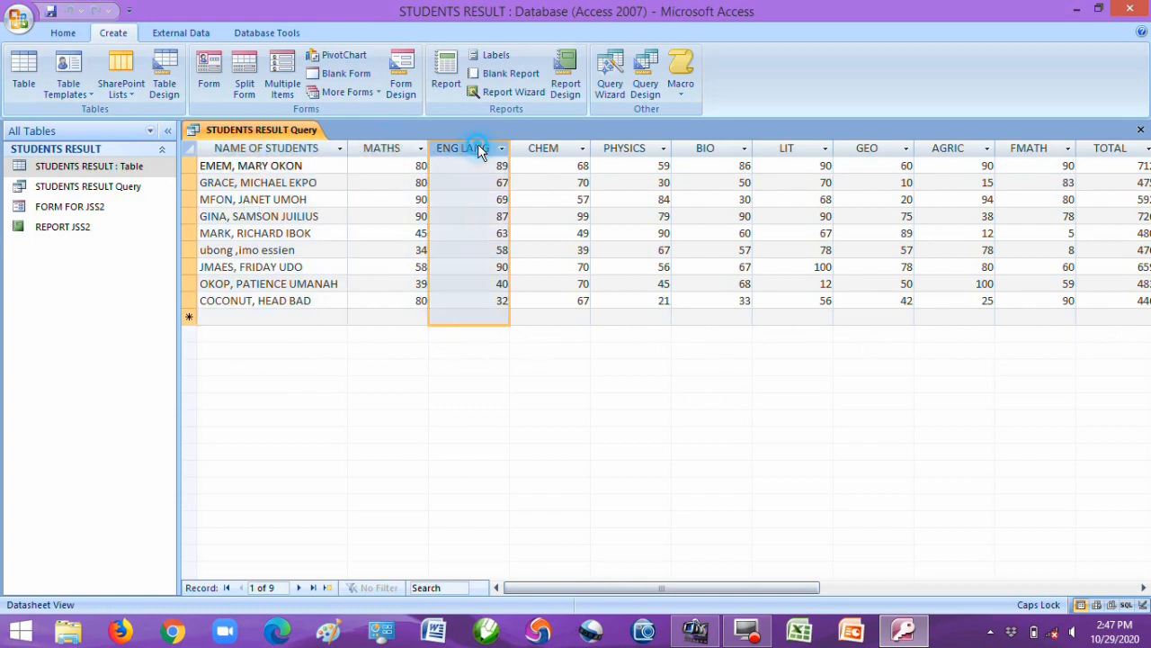
pyautogui.click(536, 148)
pyautogui.click(646, 147)
pyautogui.click(713, 147)
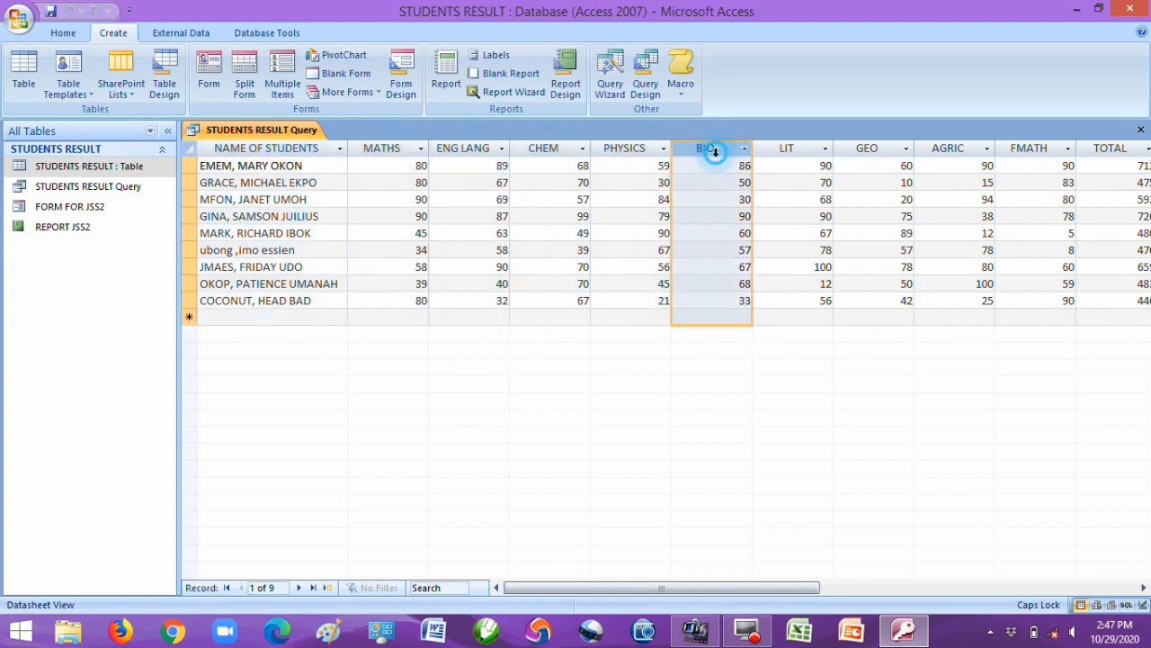
pyautogui.moveTo(743, 589); pyautogui.dragTo(839, 589)
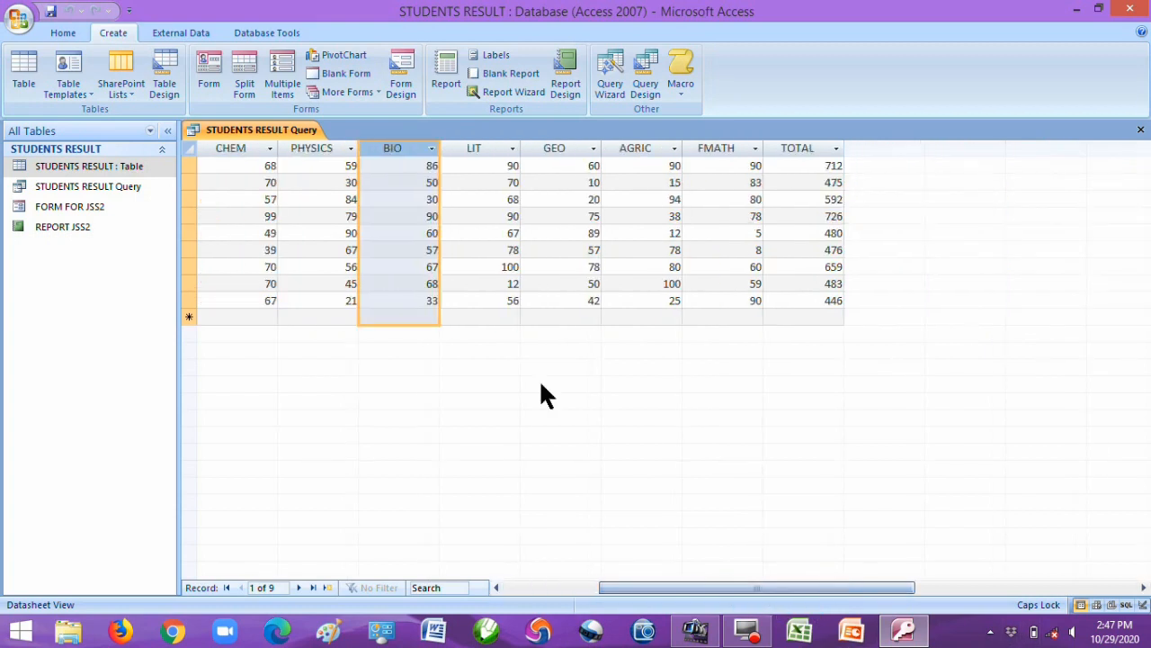
pyautogui.click(743, 148)
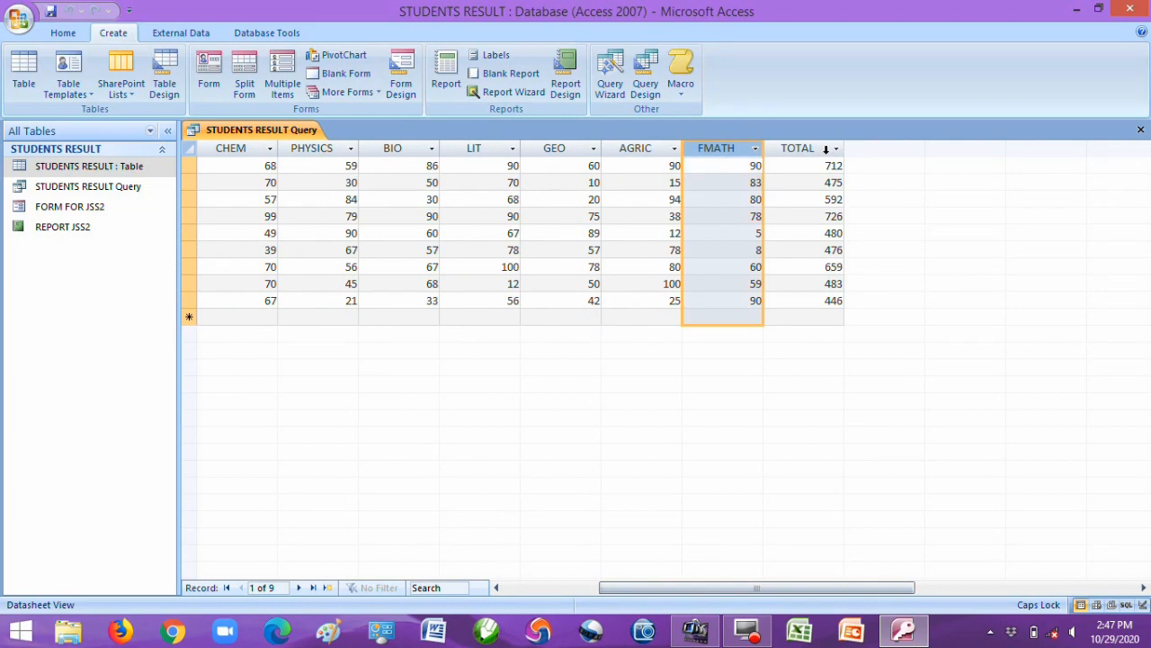
pyautogui.click(821, 150)
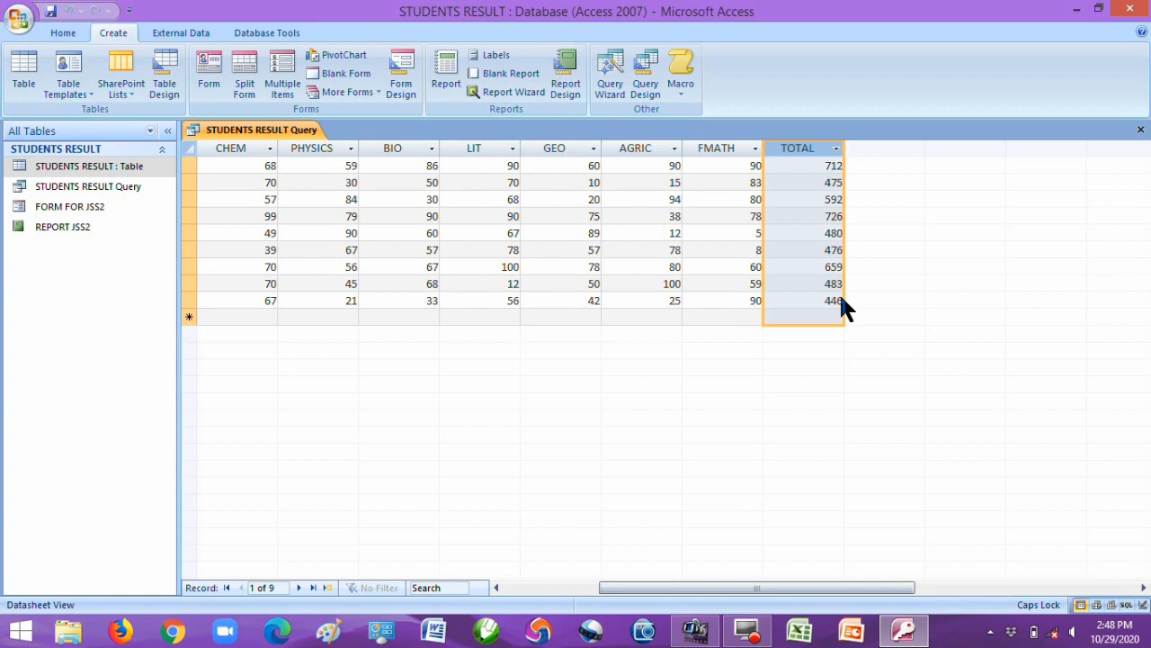
pyautogui.moveTo(752, 588); pyautogui.dragTo(594, 583)
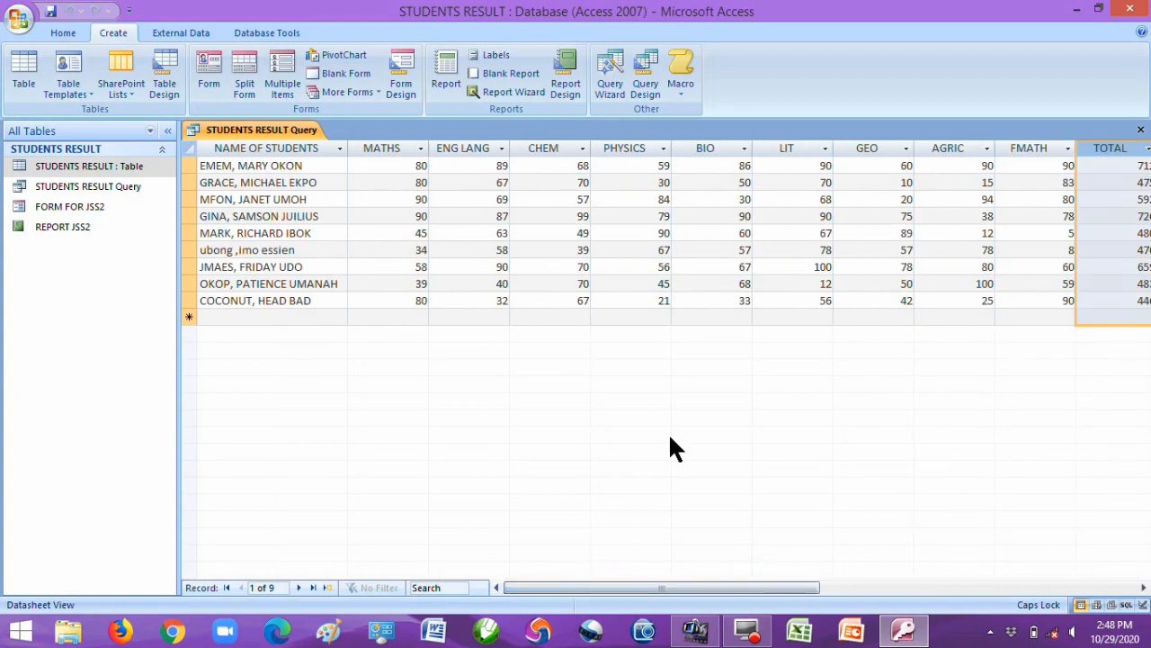